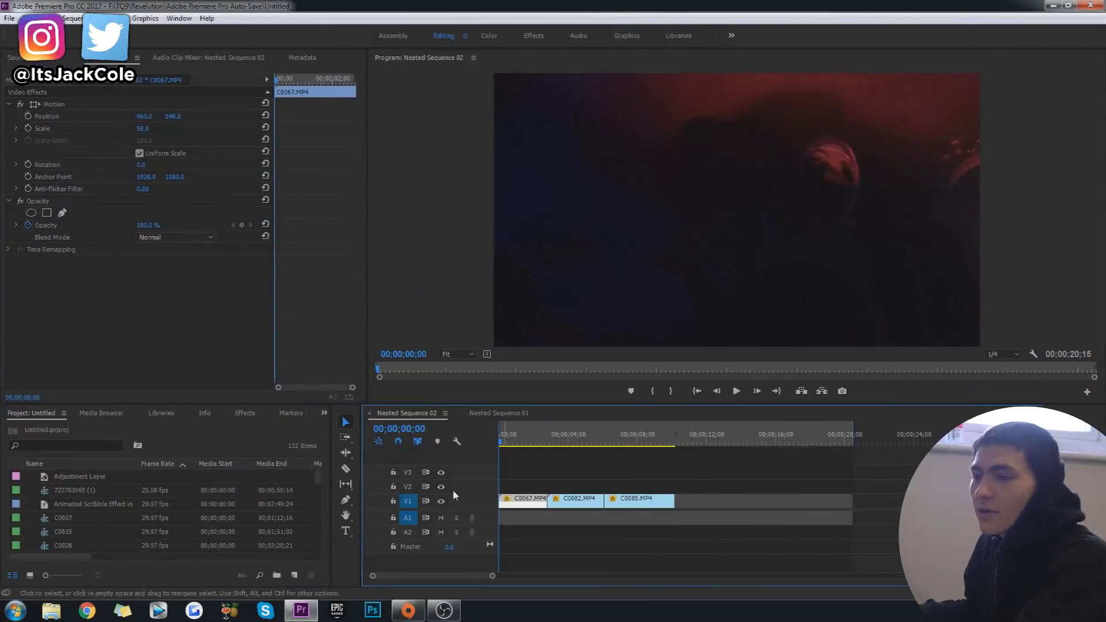
Step: Play and scrub through the three clips C0067, C0082 and C0085 to review them
click(569, 461)
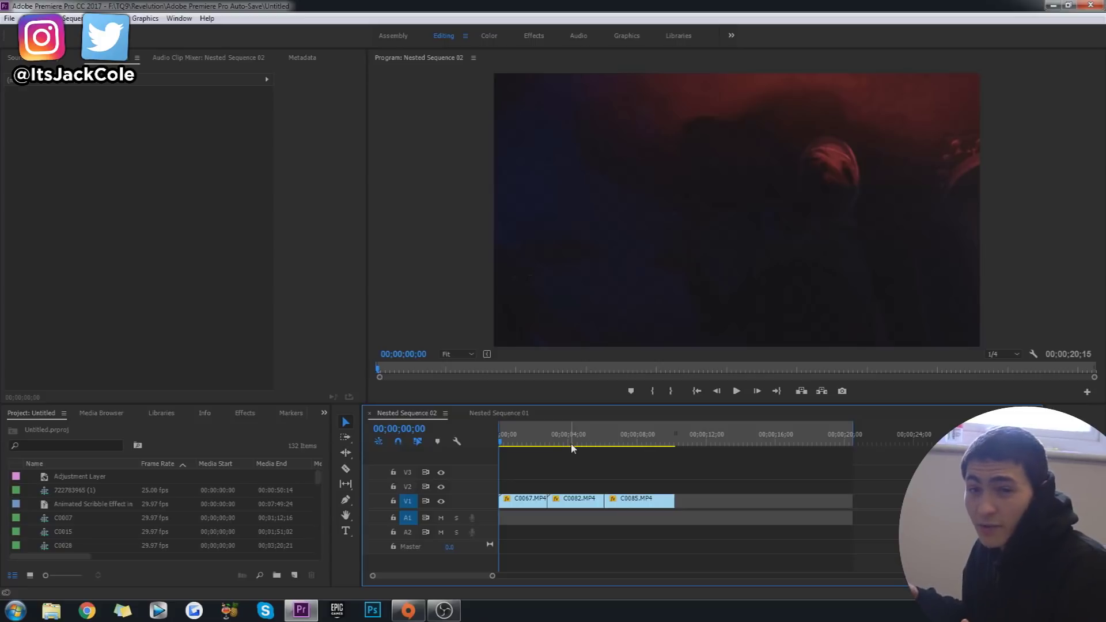
click(572, 446)
key(Home)
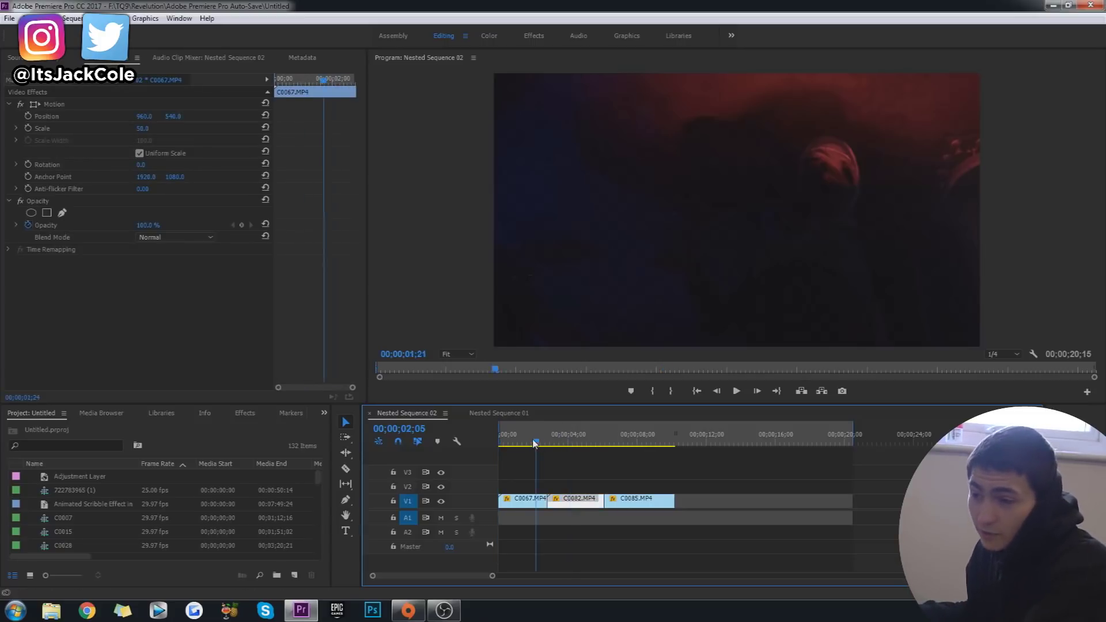
click(630, 472)
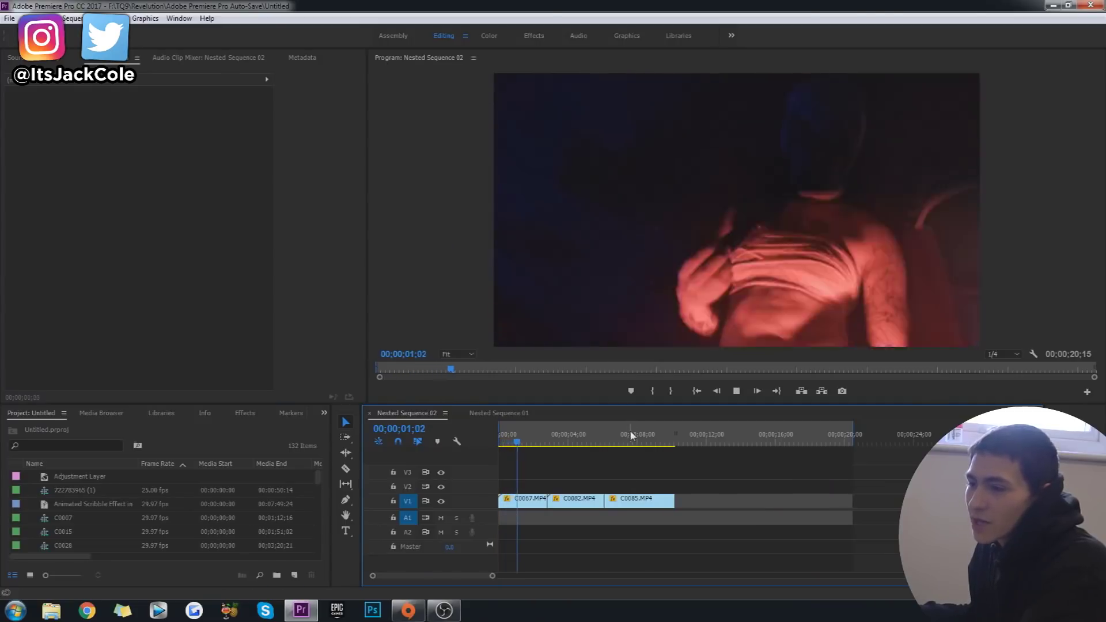
key(space)
drag(531, 446, 508, 452)
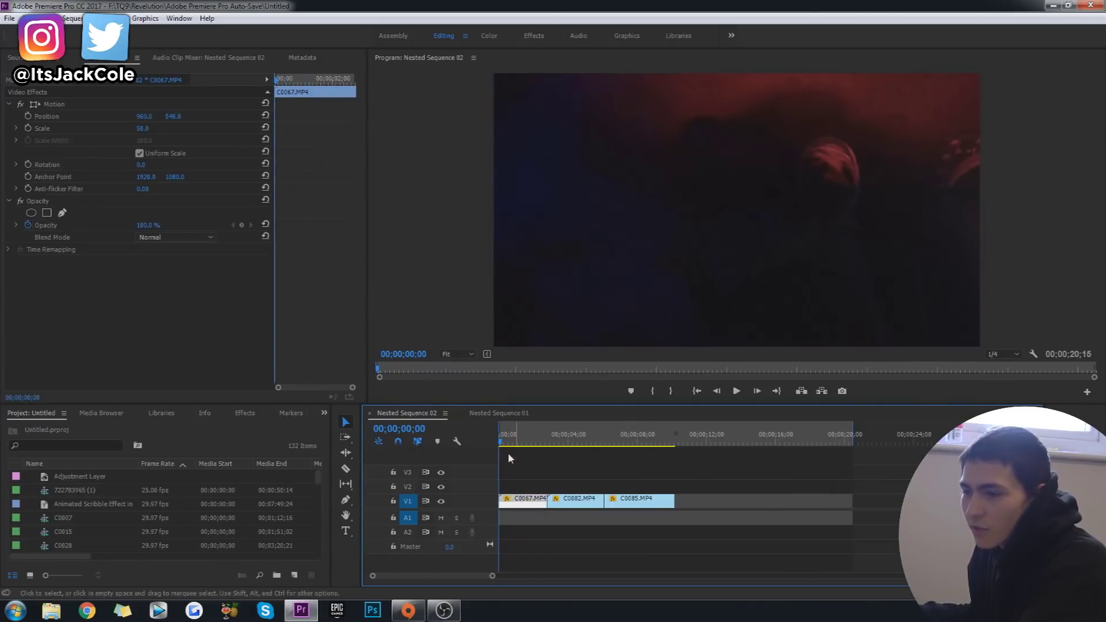
click(522, 460)
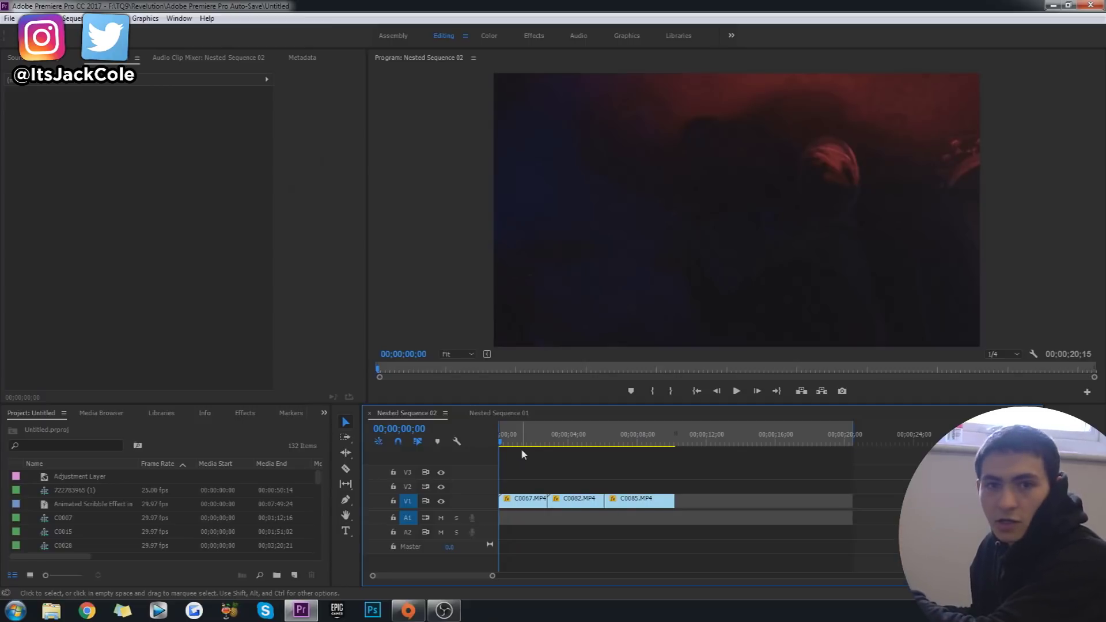
key(space)
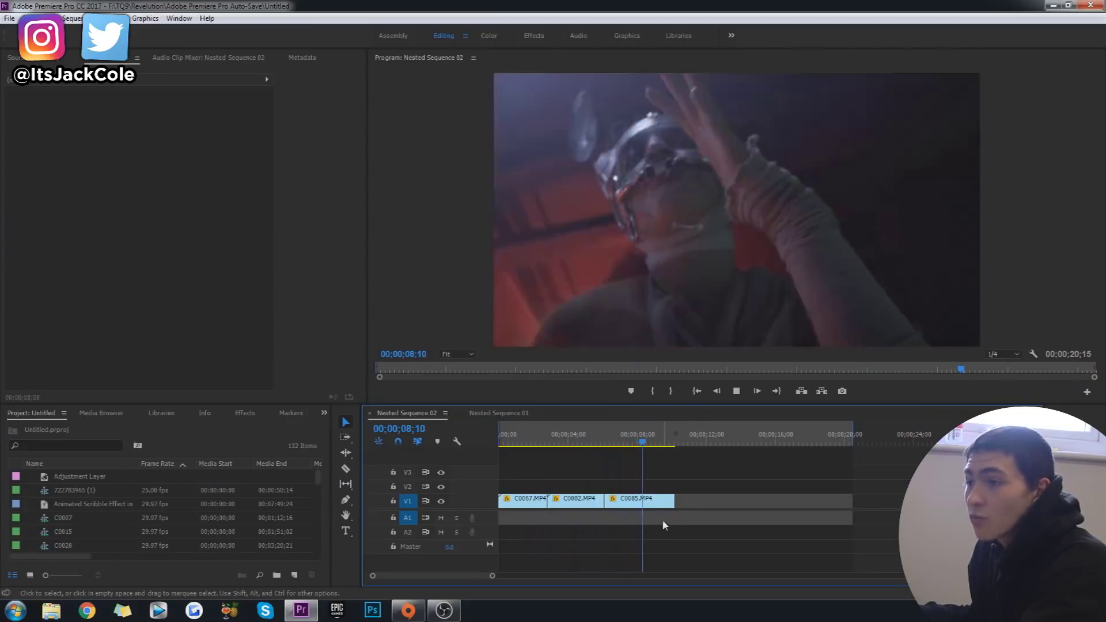
key(space)
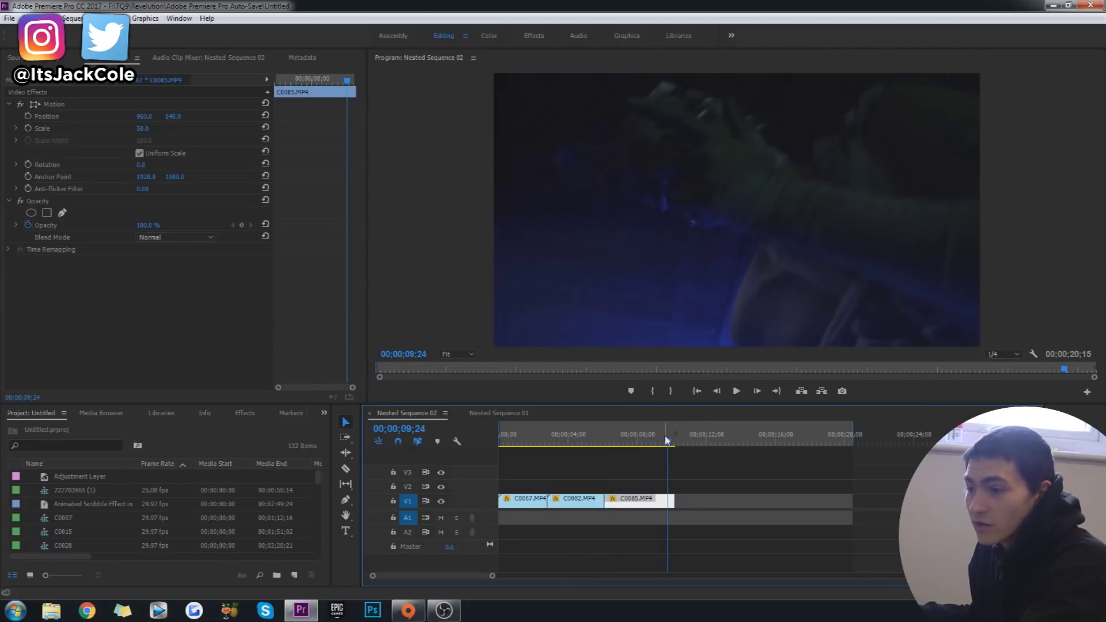
click(547, 441)
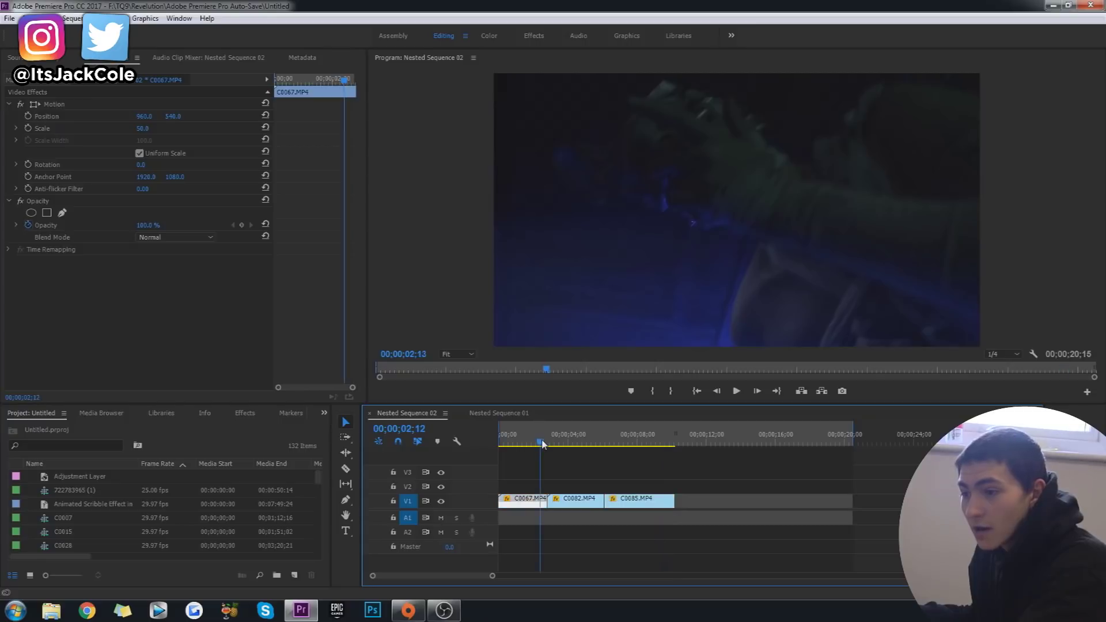
drag(556, 451, 496, 460)
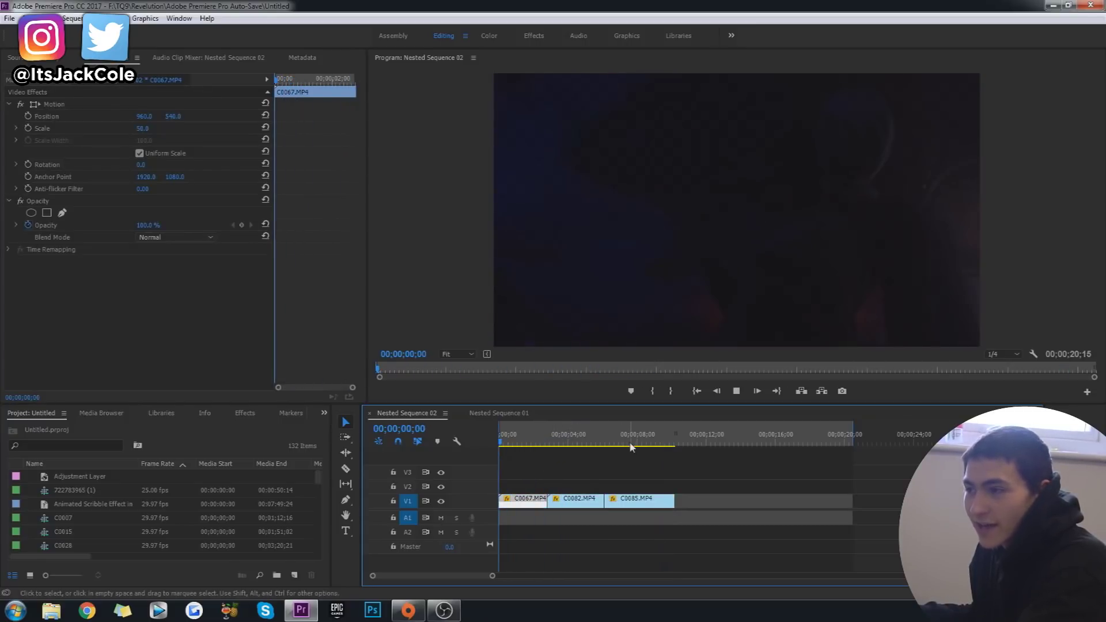
key(space)
drag(617, 444, 643, 448)
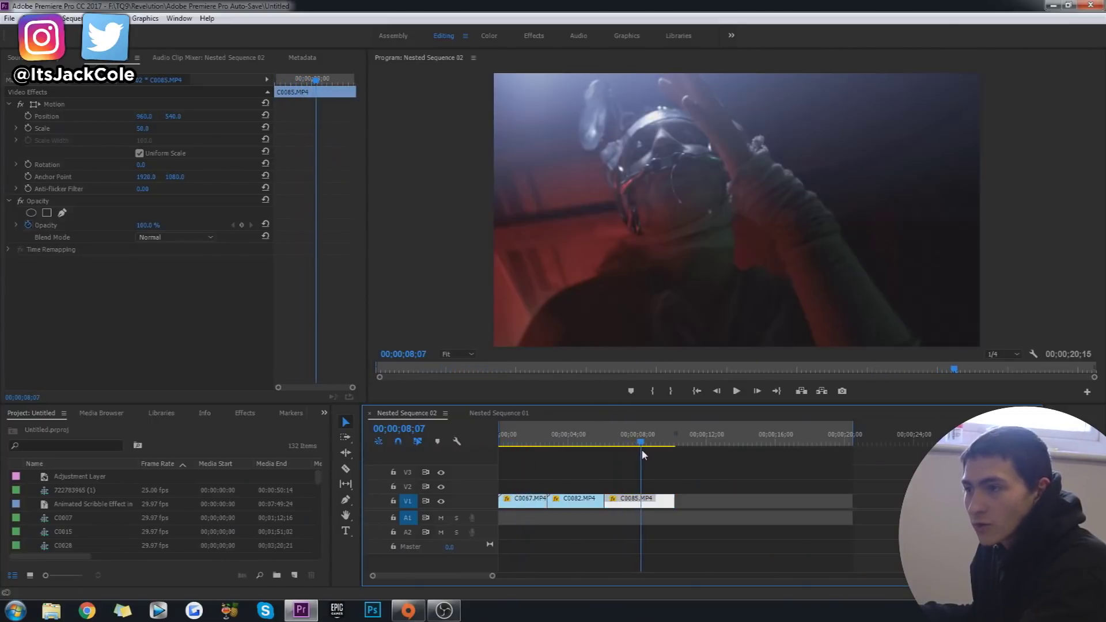
drag(643, 455, 493, 444)
key(space)
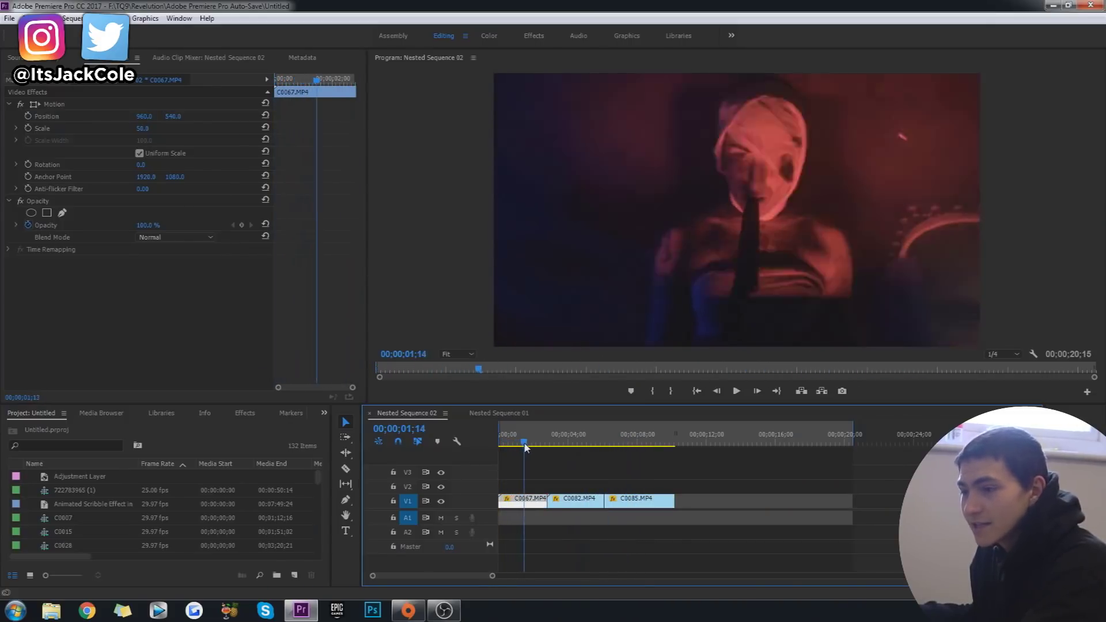
drag(538, 454, 486, 443)
Step: Scrub the first clip's opening frames, then return the playhead to the sequence start
click(568, 457)
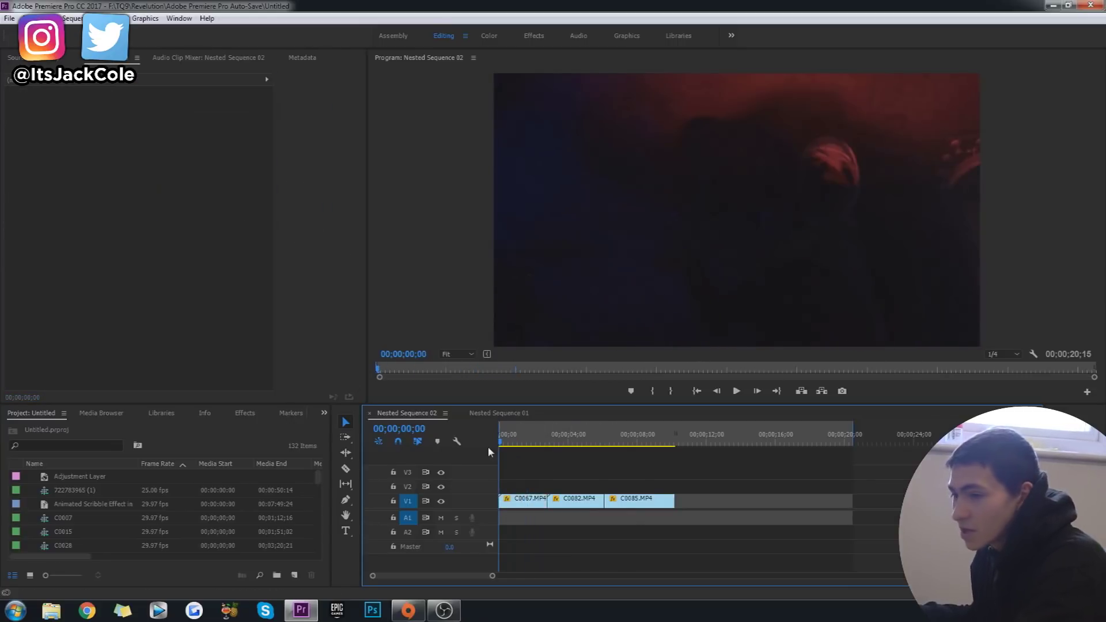
click(510, 446)
drag(509, 451, 516, 456)
click(521, 465)
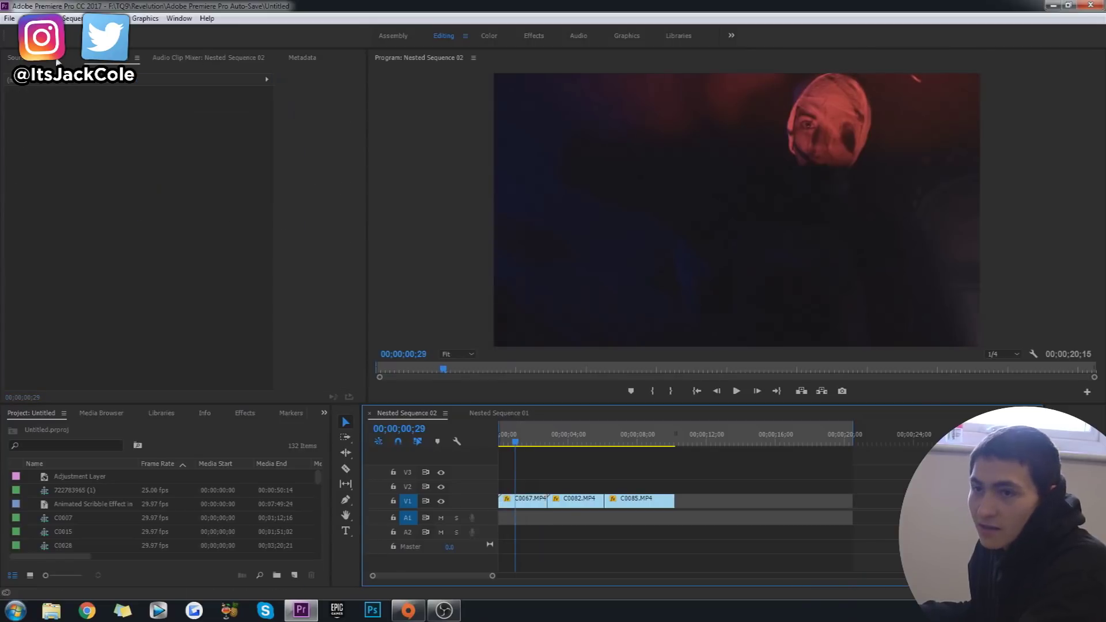
click(153, 217)
click(535, 475)
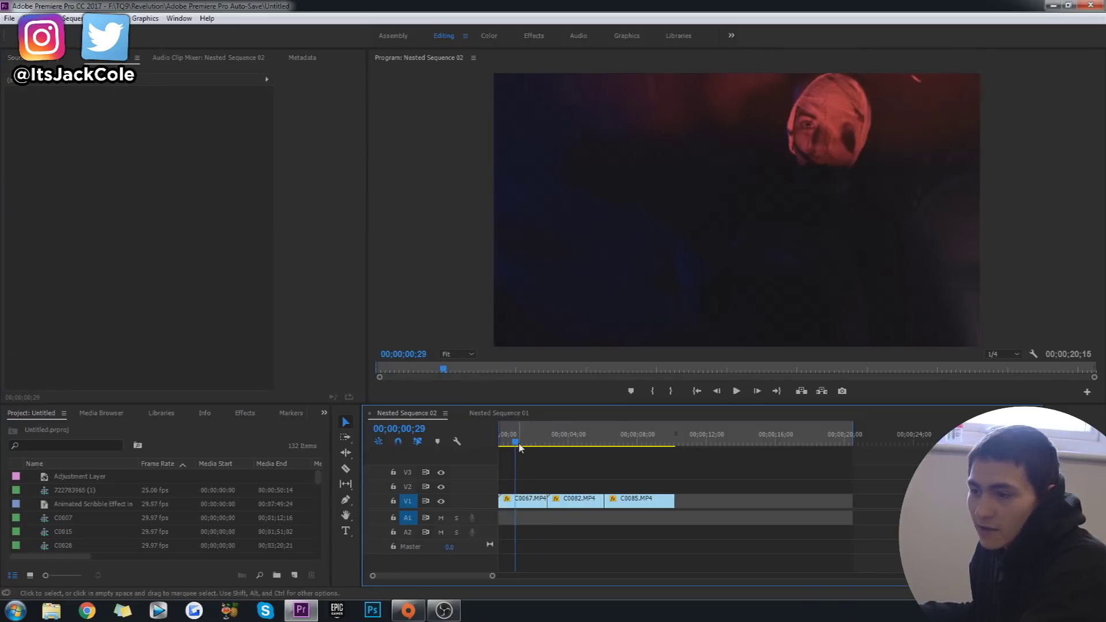
key(Home)
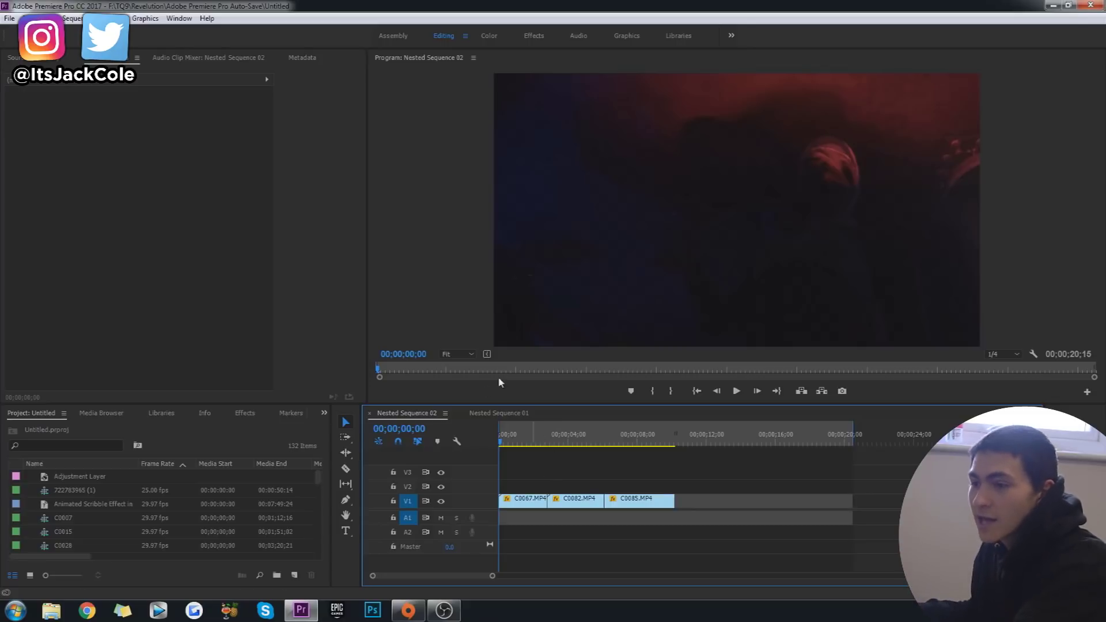
click(294, 441)
click(644, 477)
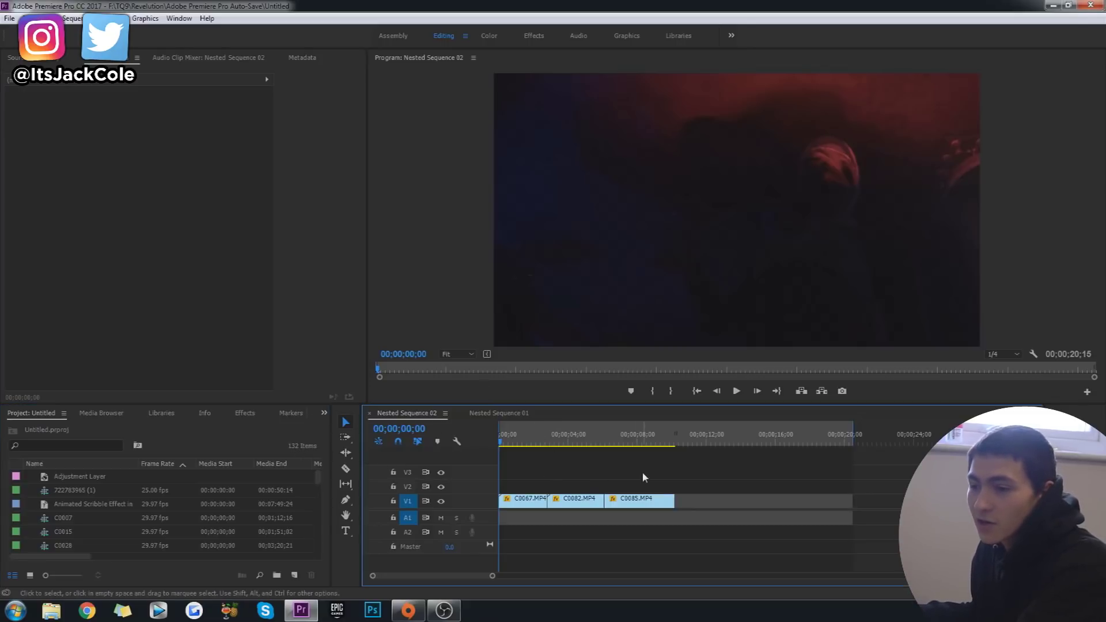
drag(512, 444, 516, 444)
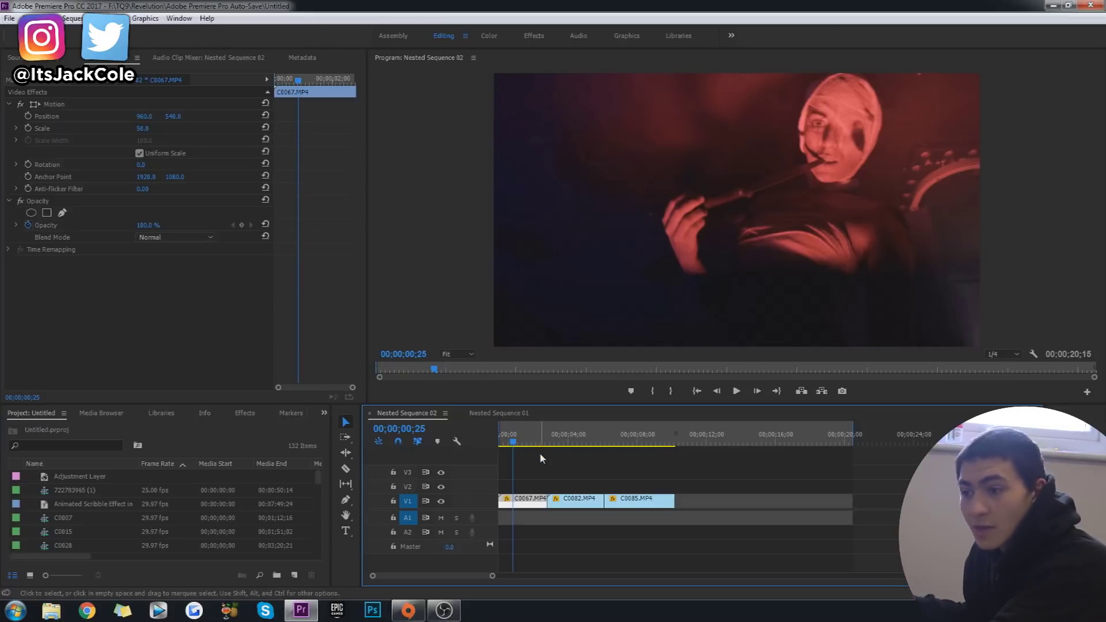
key(Left)
key(Left)
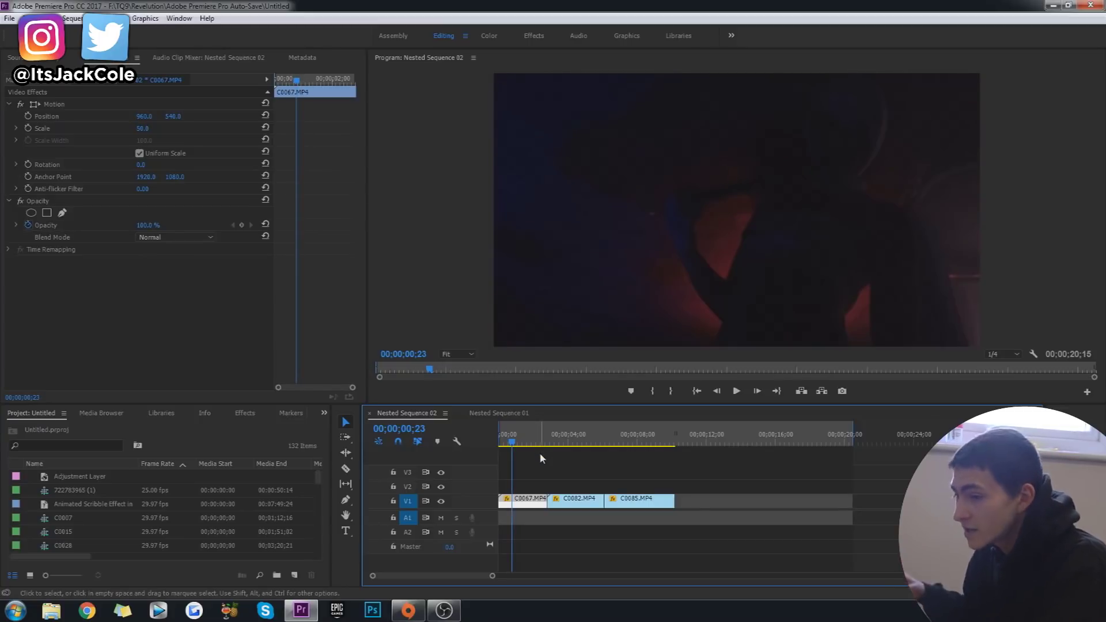
click(538, 461)
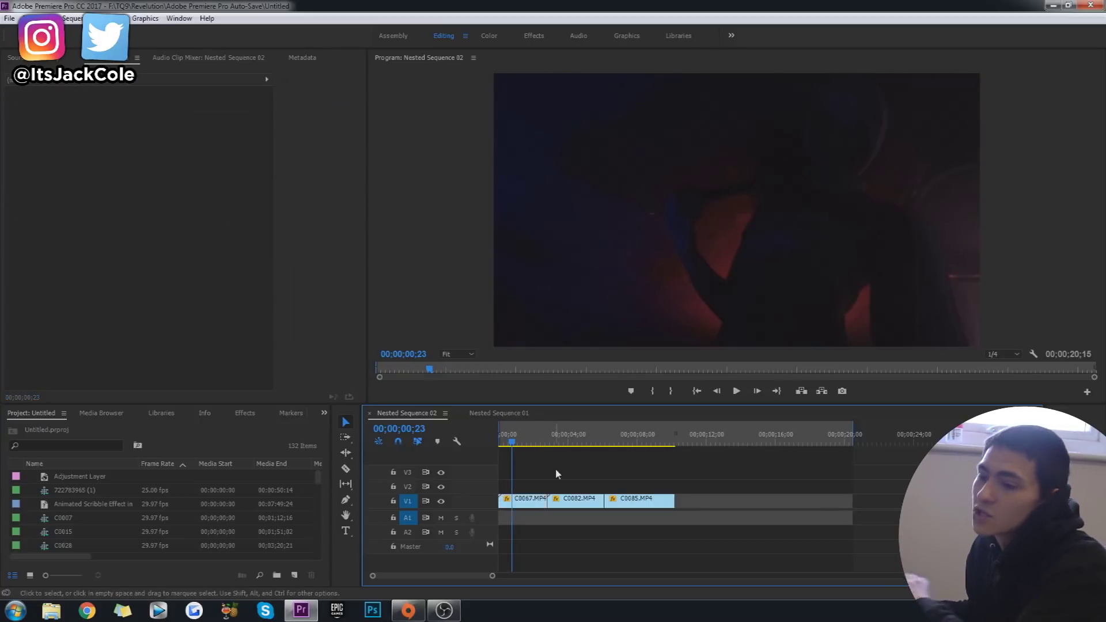
key(Home)
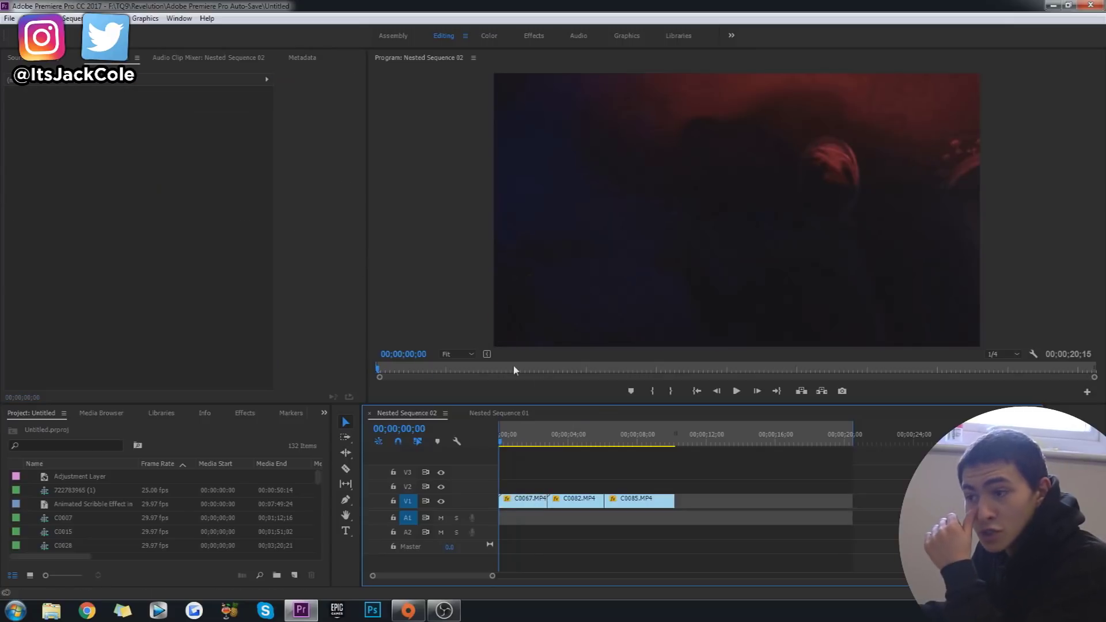
drag(523, 447, 504, 460)
click(619, 482)
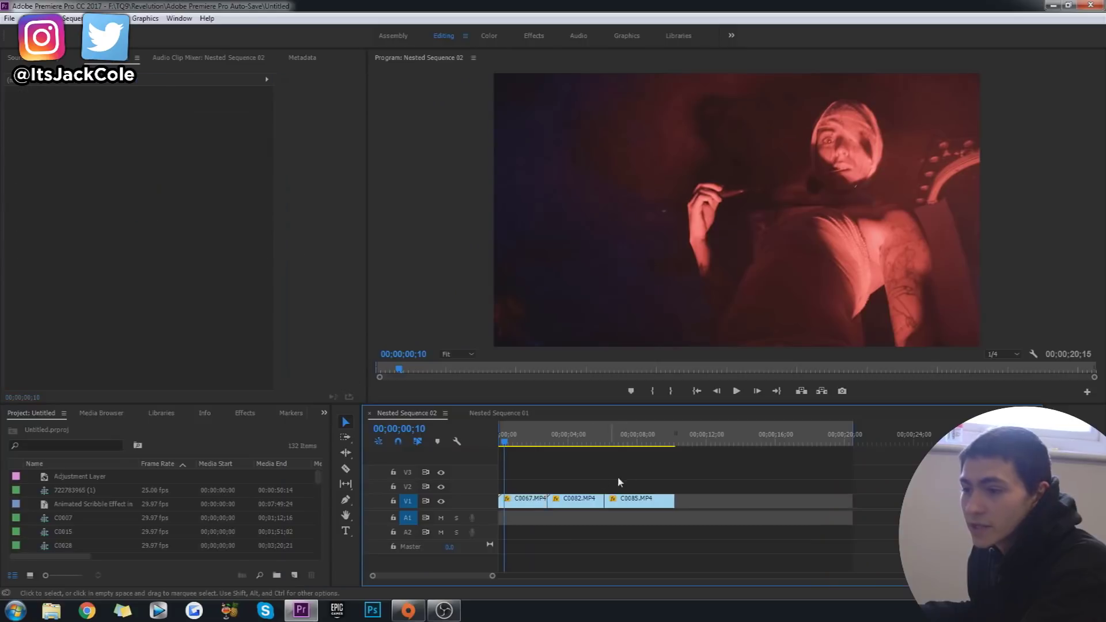
key(Home)
click(260, 432)
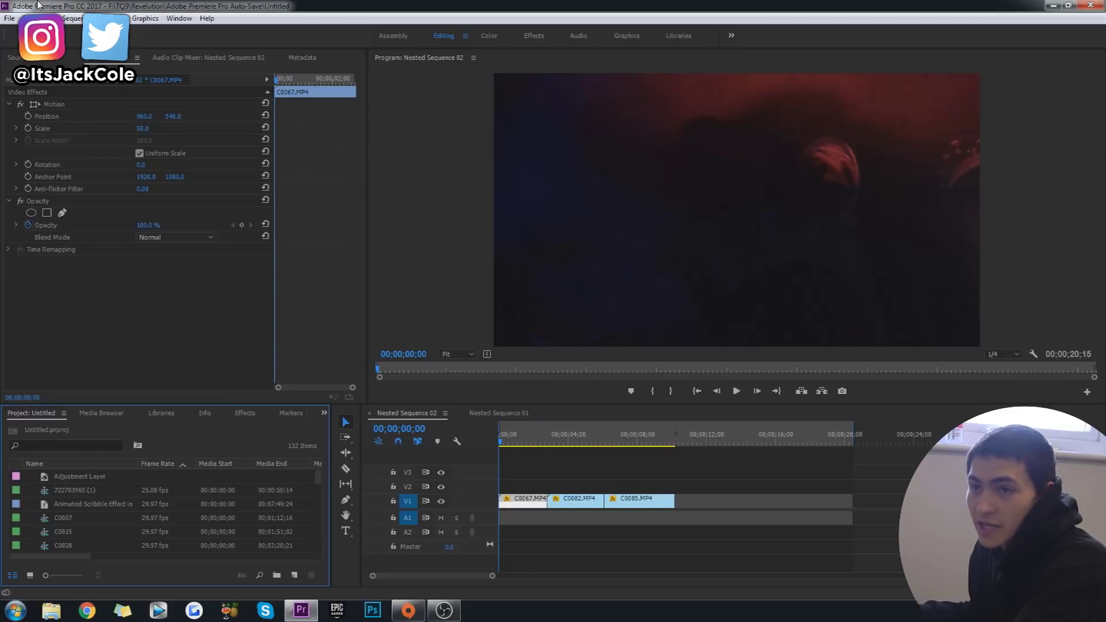
Step: Create a new Adjustment Layer and place it above the three clips
click(74, 18)
mouse_move(11, 18)
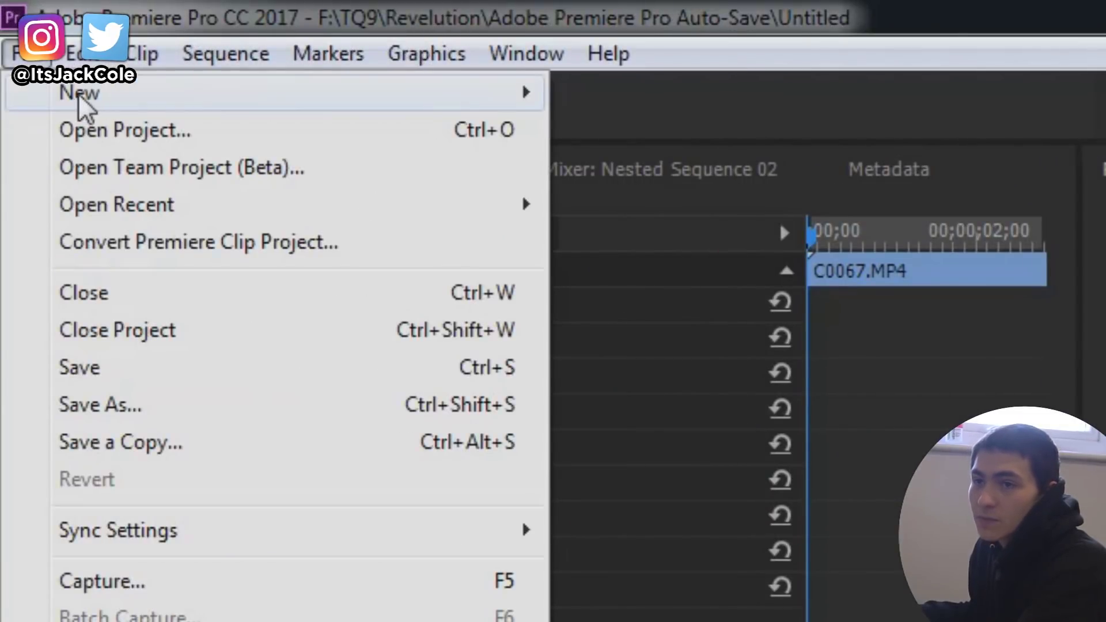
mouse_move(292, 106)
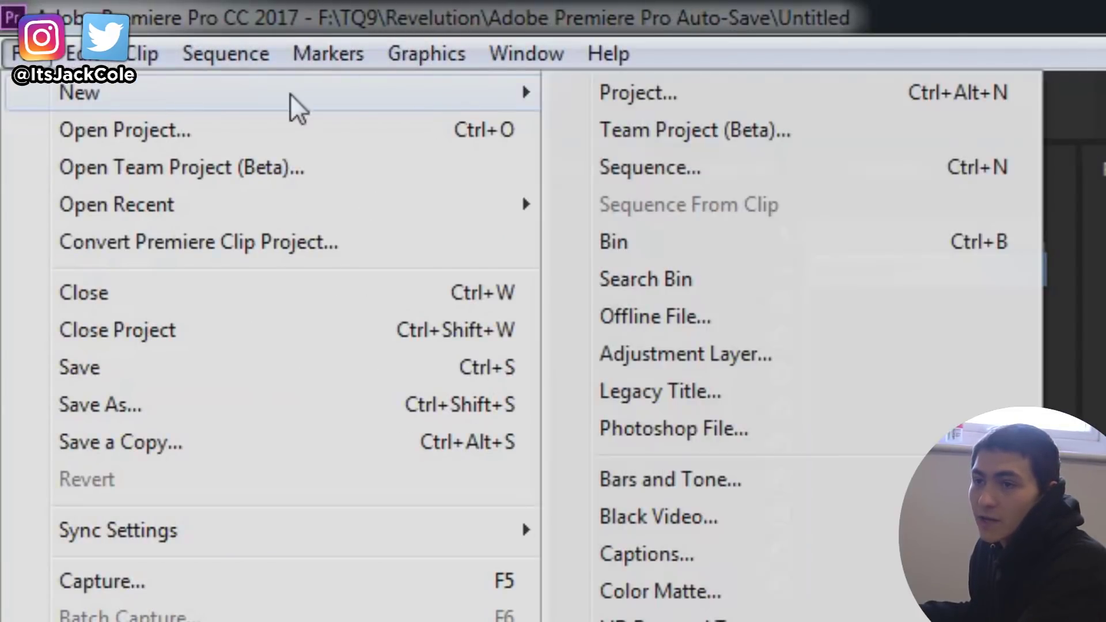
click(805, 367)
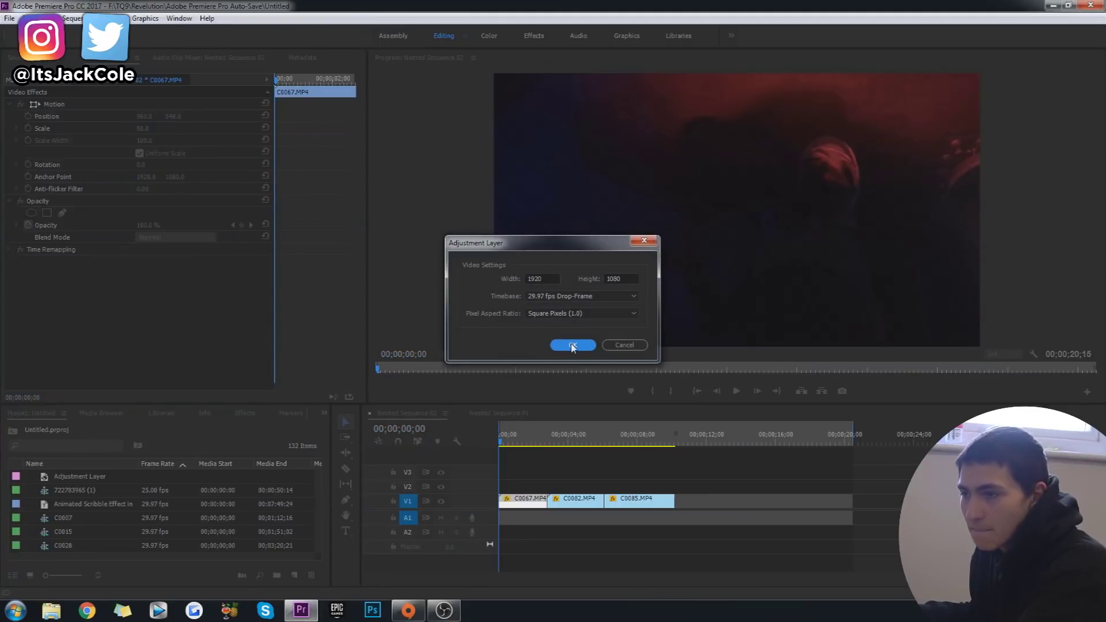
click(573, 346)
drag(52, 493, 674, 470)
Step: Select the adjustment layer on a bright C0067 frame and switch to the Color workspace
click(530, 442)
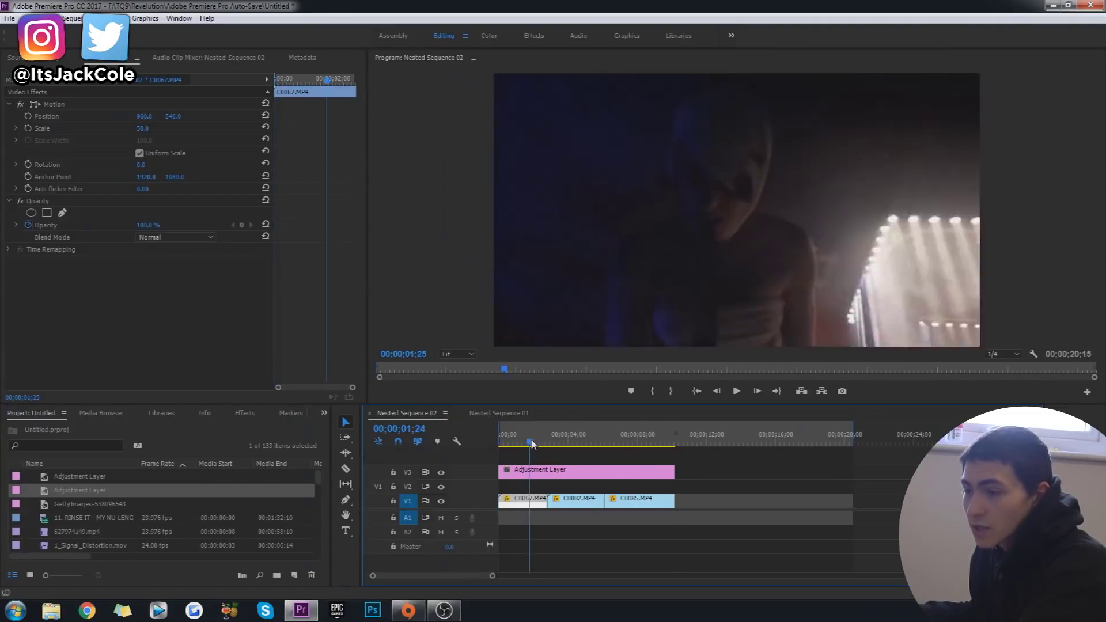
drag(531, 443, 527, 448)
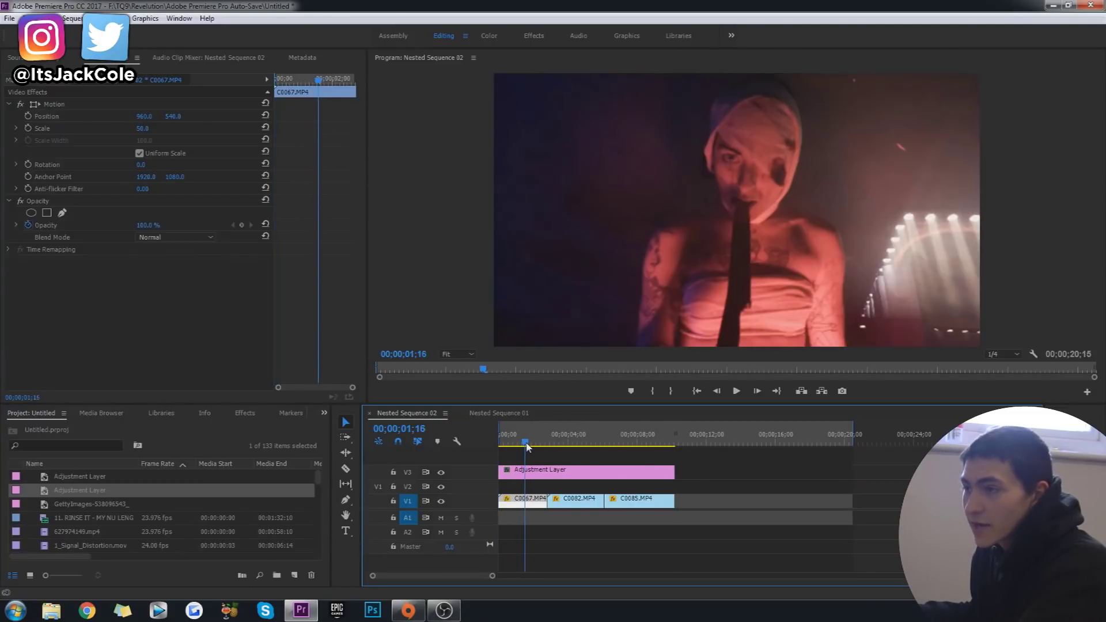
click(527, 471)
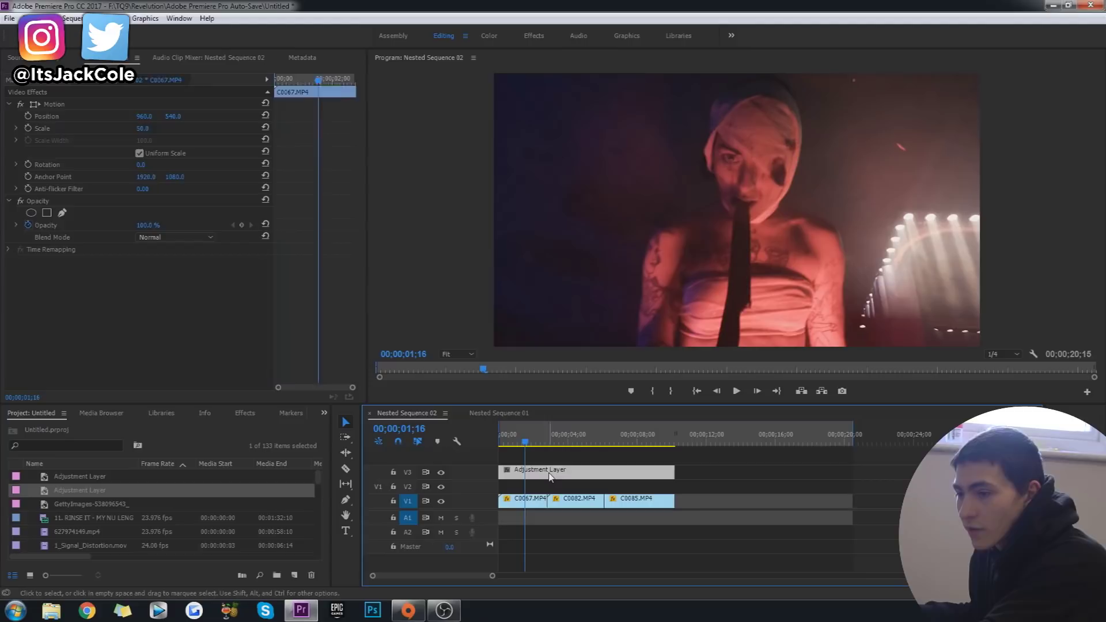
click(498, 37)
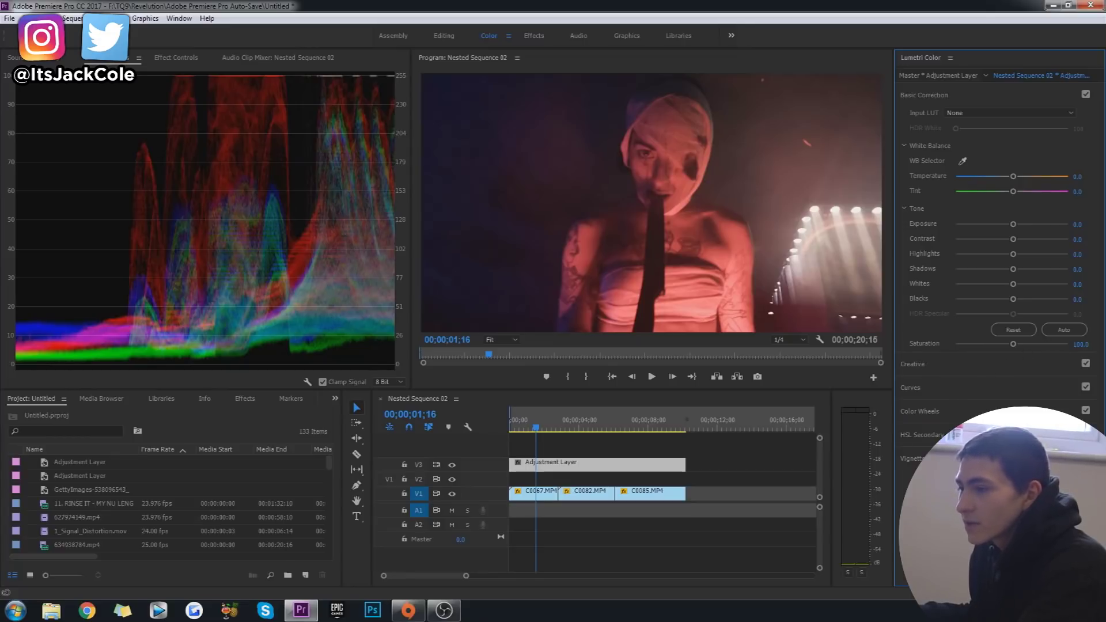
Step: Set the Lumetri vignette to Amount -3.0, Midpoint 40.3, Roundness 23.5, Feather 48.5
click(912, 459)
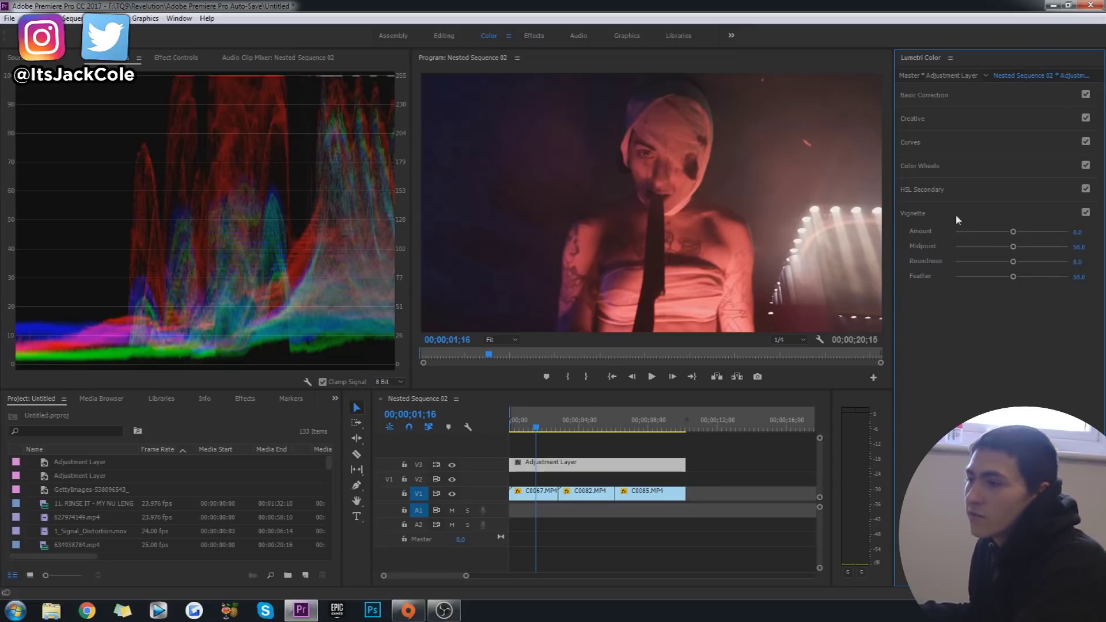
drag(1017, 232, 945, 236)
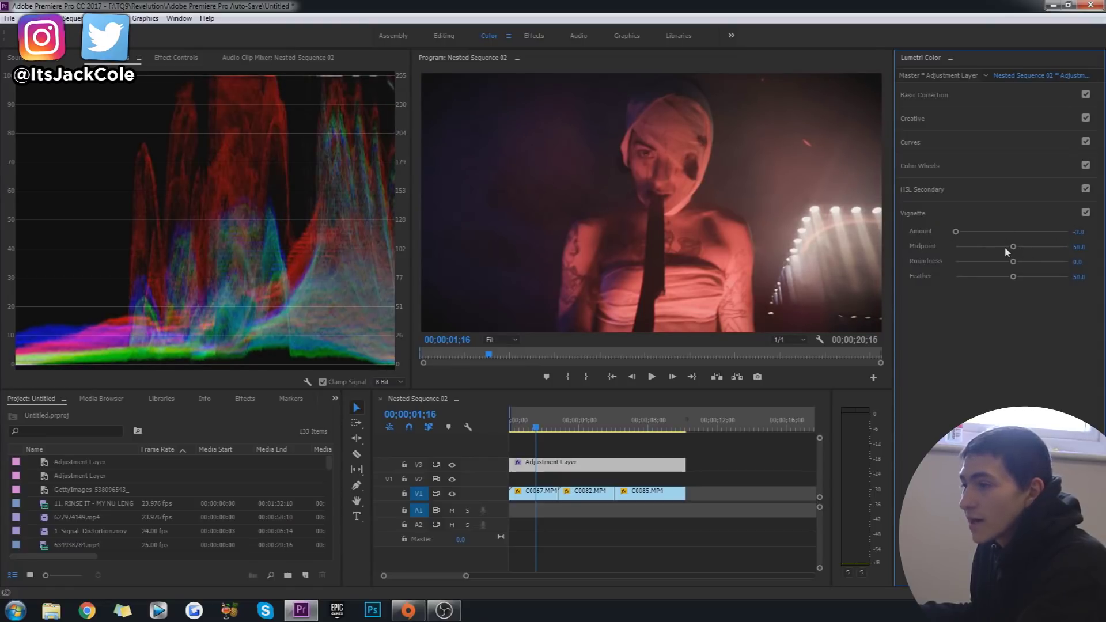
drag(1014, 249, 937, 260)
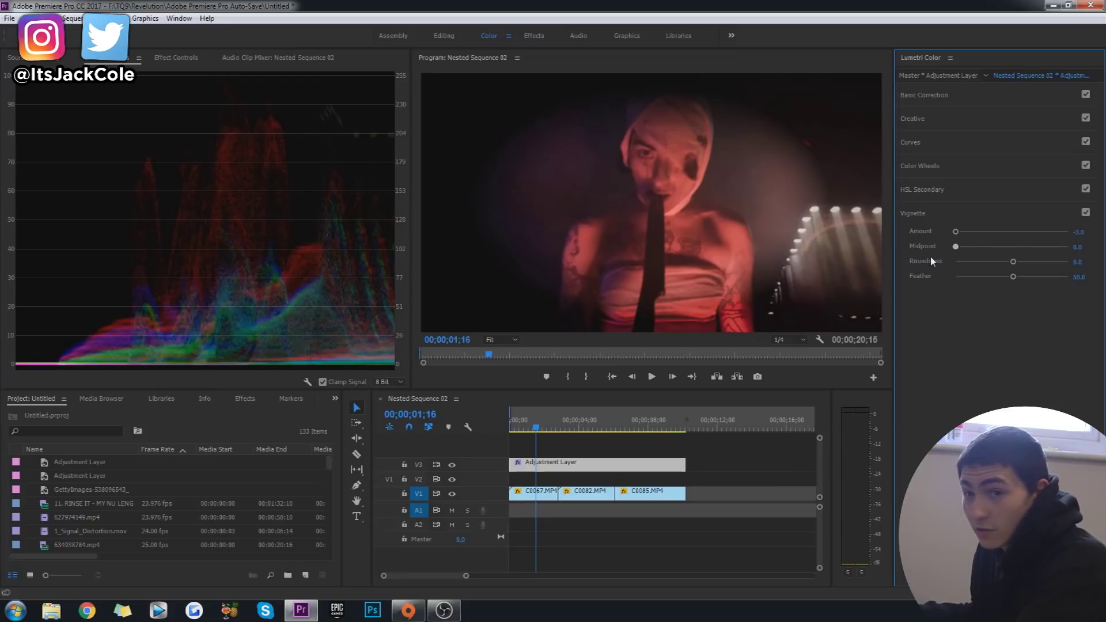
drag(934, 260, 1000, 264)
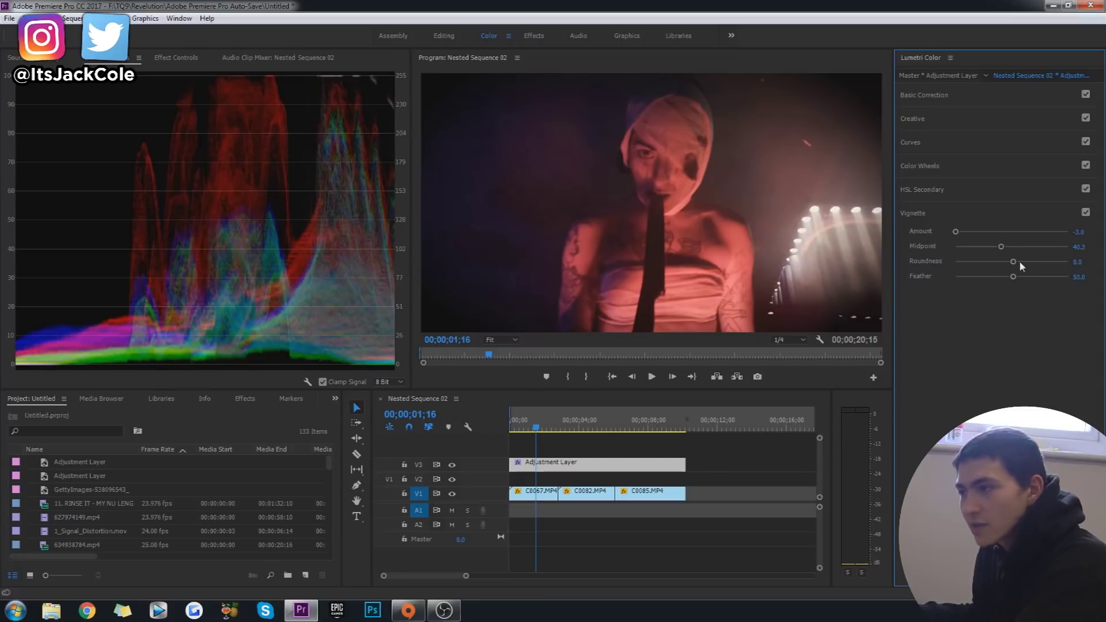
mouse_move(1015, 264)
mouse_down()
mouse_move(993, 264)
mouse_move(1029, 264)
mouse_move(978, 282)
mouse_move(1009, 280)
mouse_up()
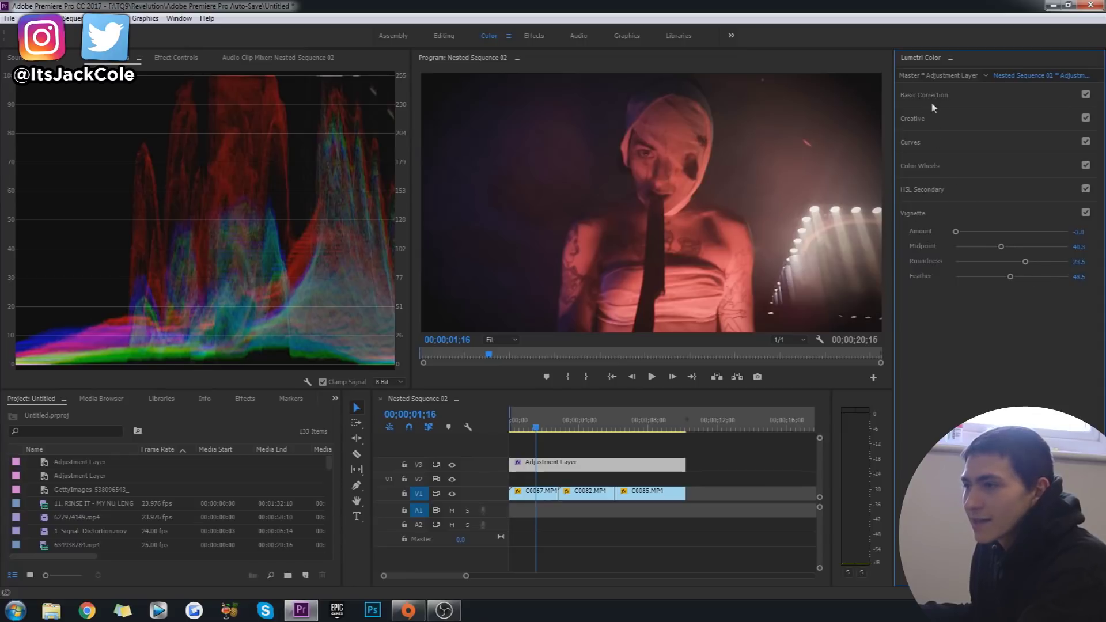
Step: Apply the Creative look Fuji ETERNA 250D Fuji 3510 (by Adobe) to the adjustment layer
click(922, 118)
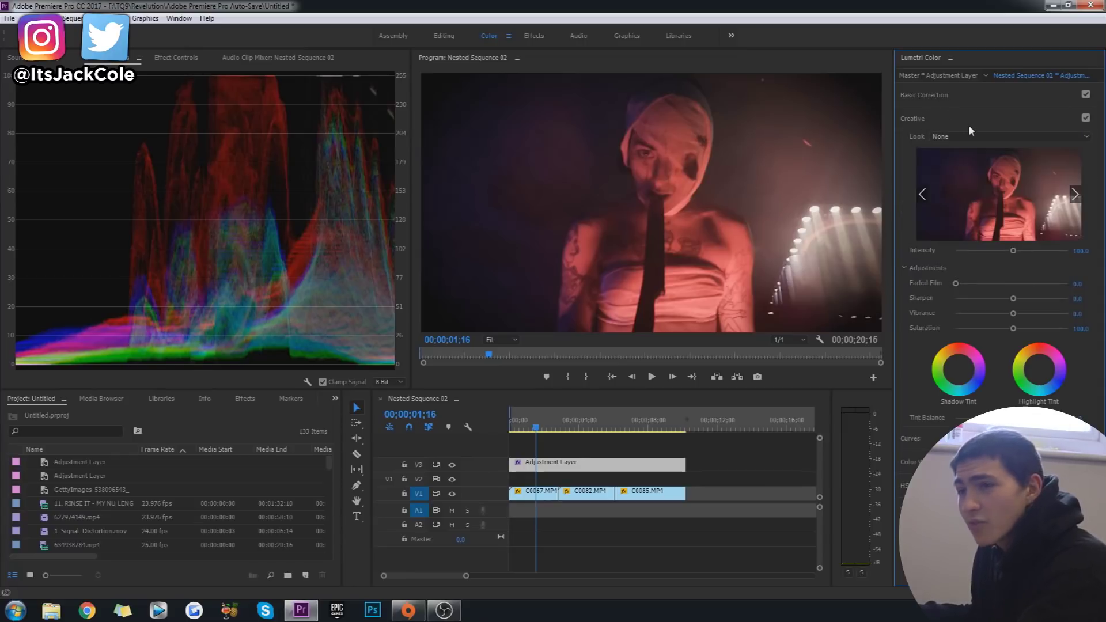
click(1014, 136)
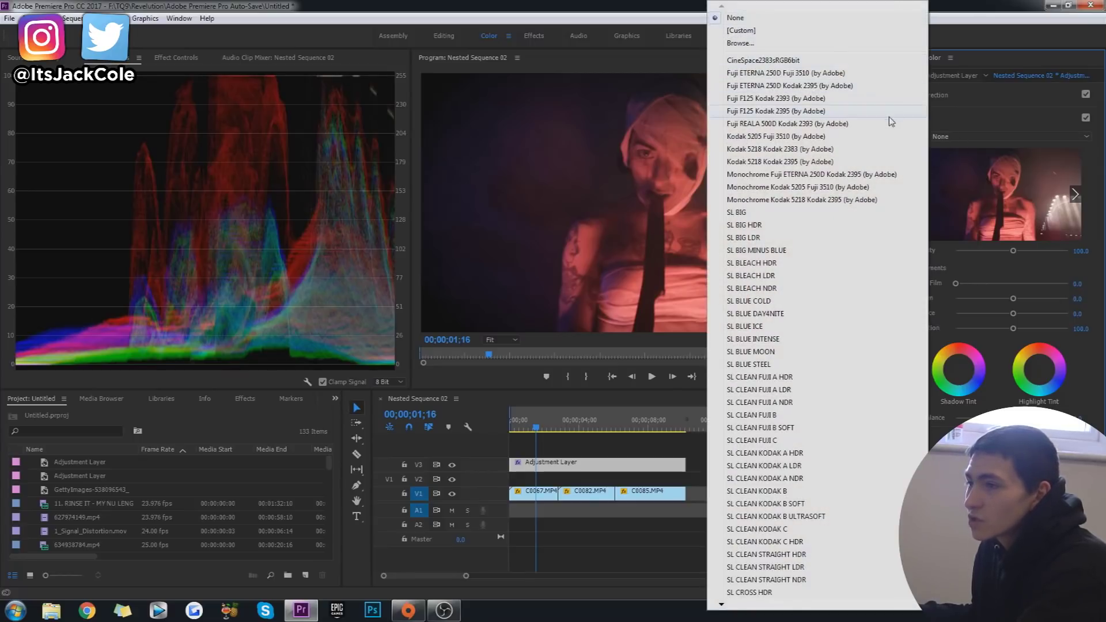
click(1008, 116)
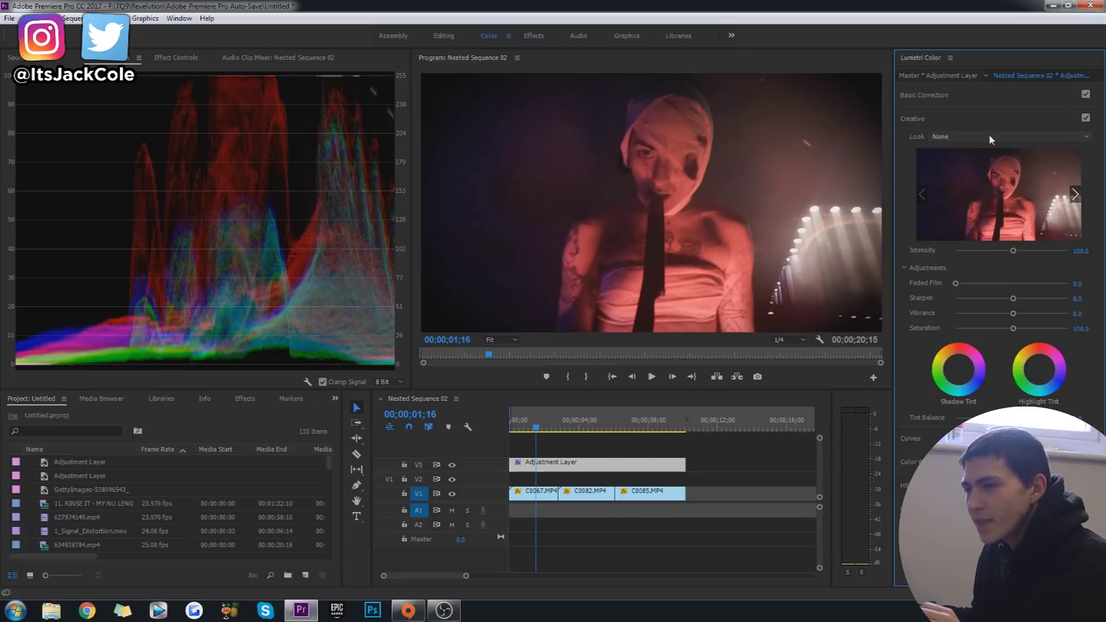
click(989, 137)
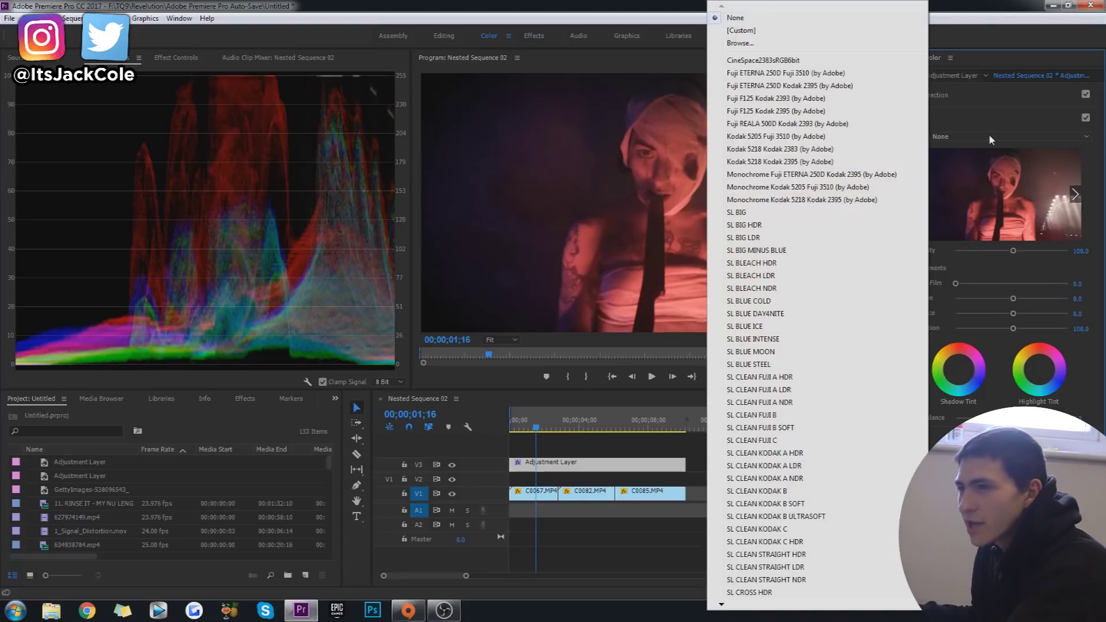
click(838, 78)
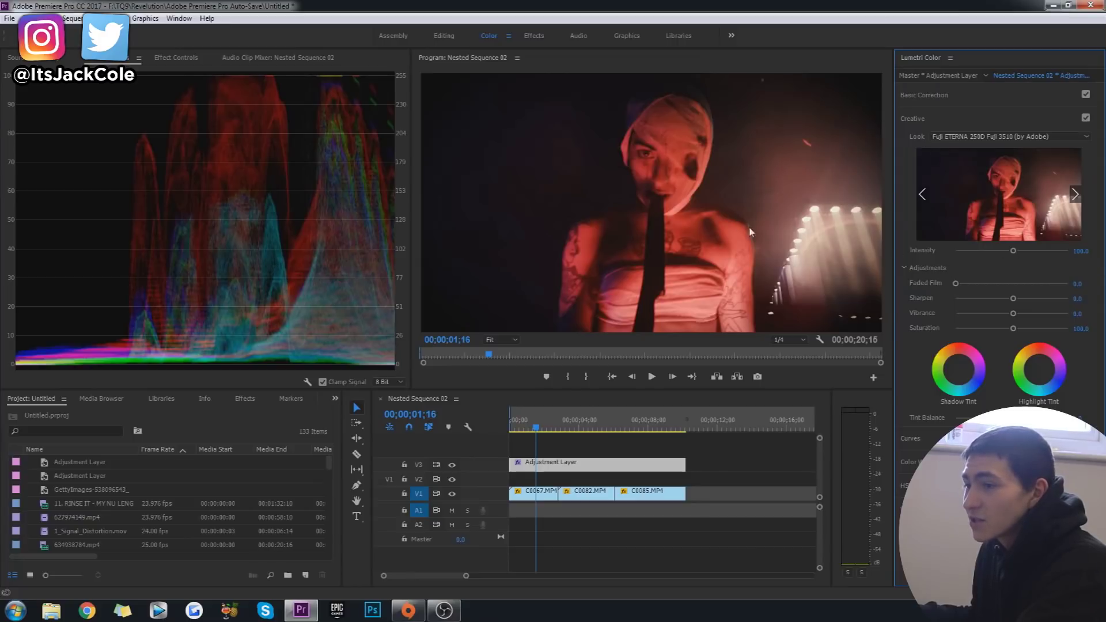
drag(539, 430, 495, 426)
Step: Play the graded sequence to about seven seconds and step back near six seconds
click(546, 438)
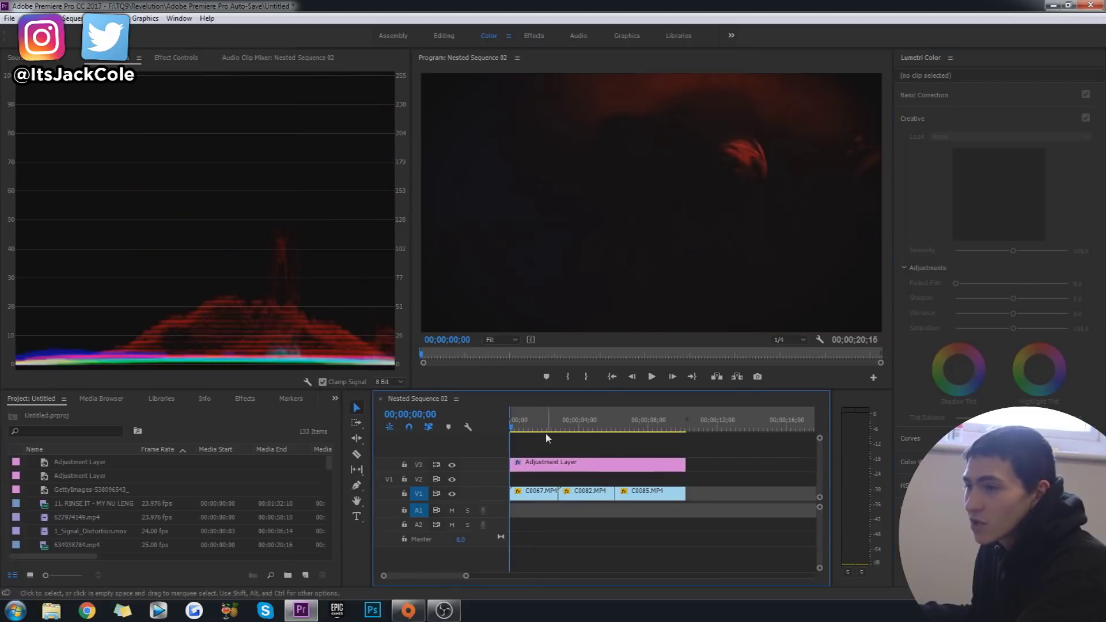
key(space)
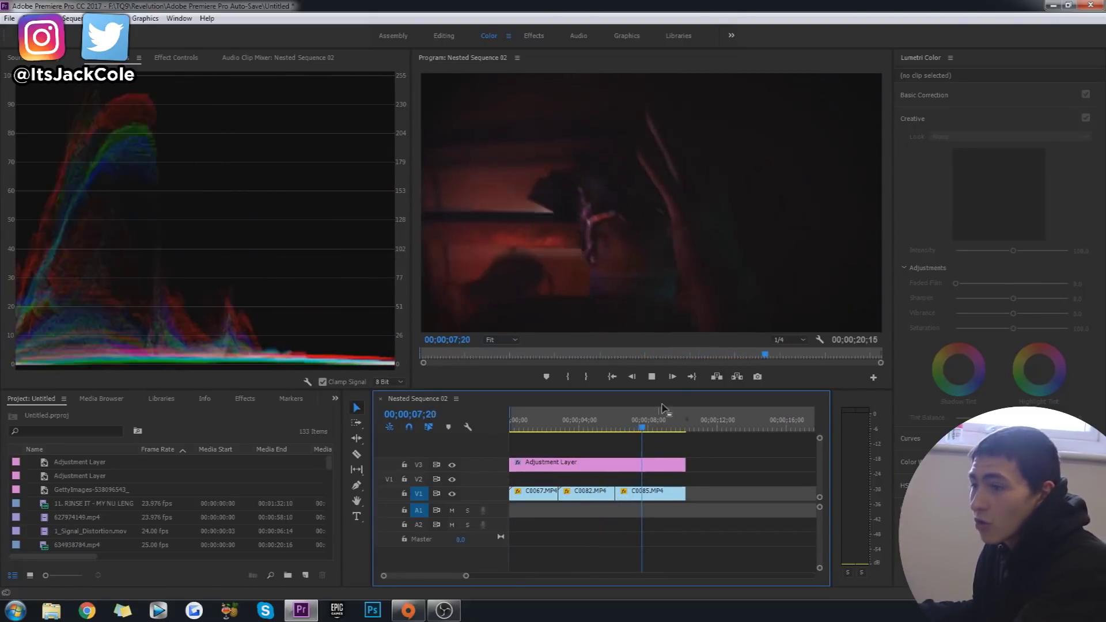
click(645, 428)
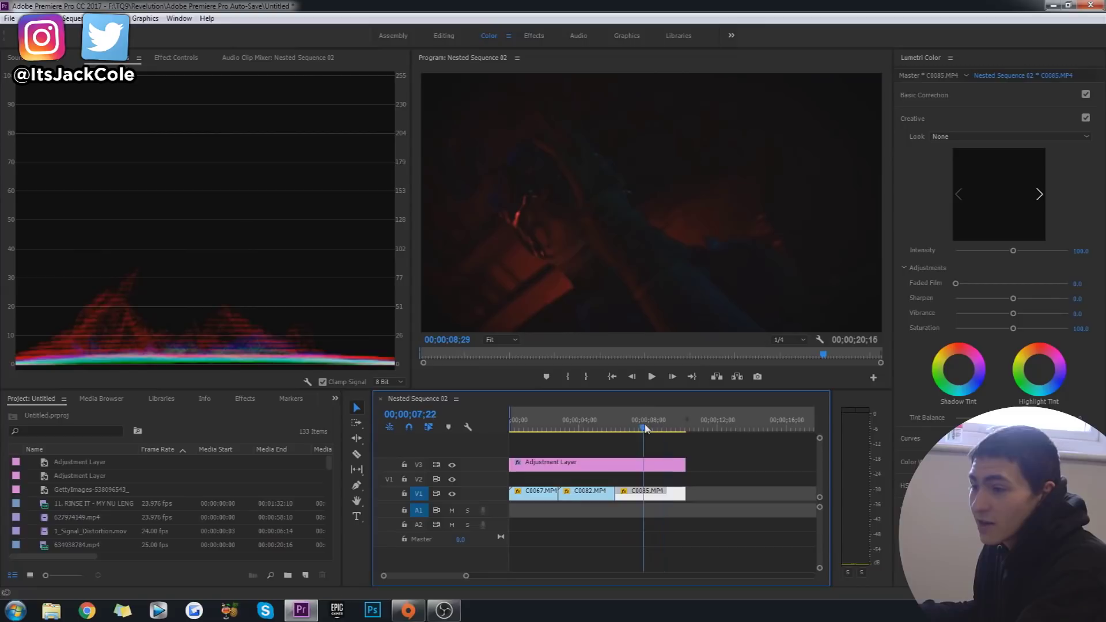
drag(645, 427, 626, 435)
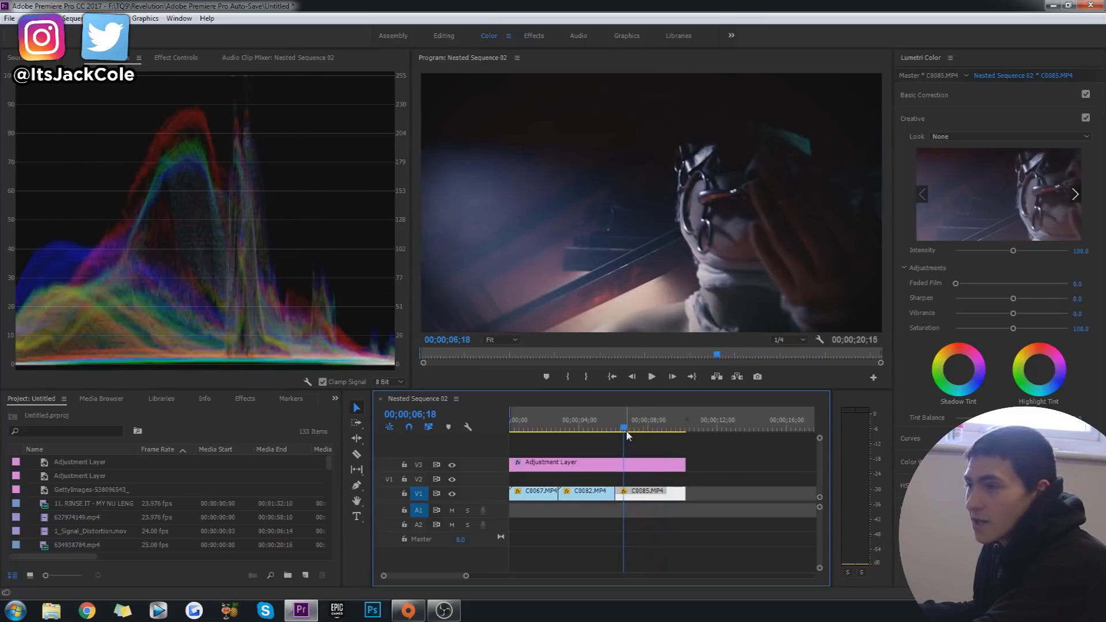
key(Right)
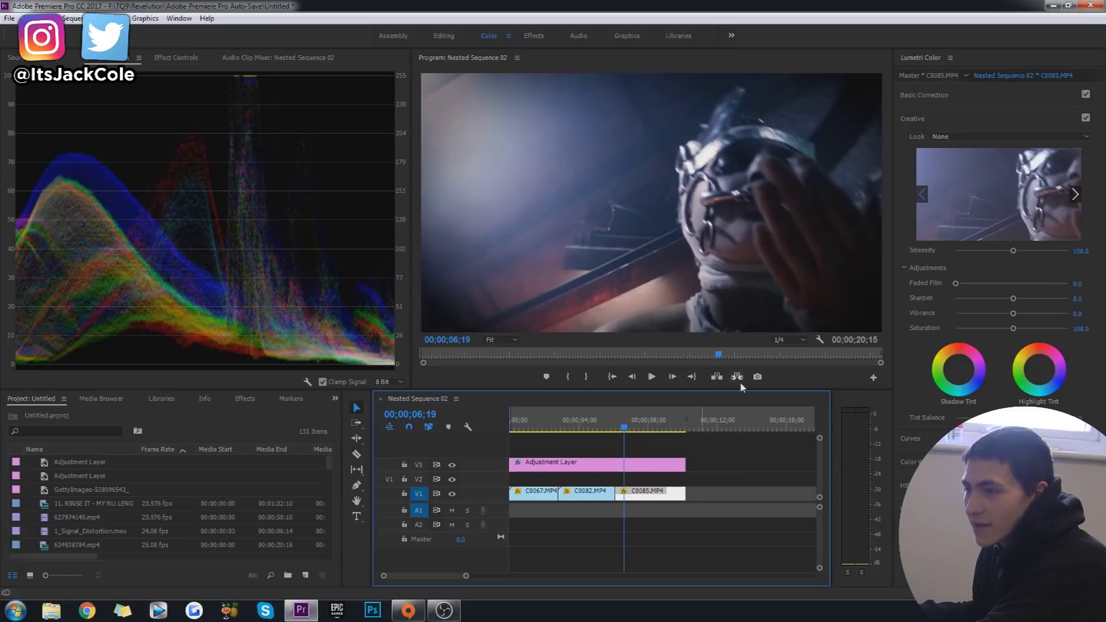
Step: Change the Program monitor playback resolution from 1/4 to Full
click(790, 340)
click(792, 354)
click(760, 453)
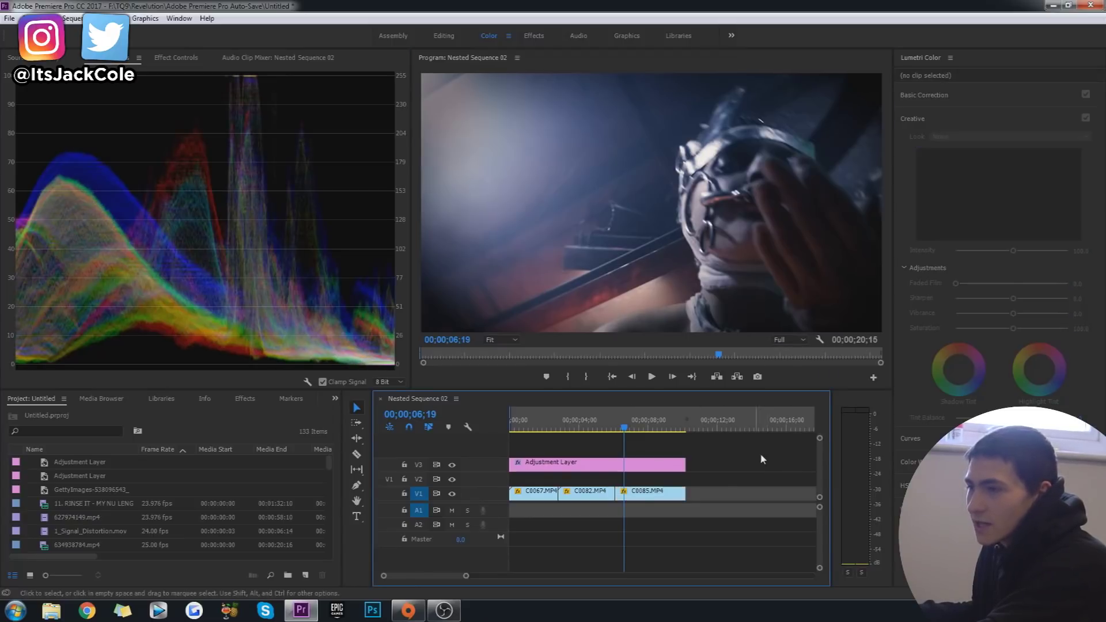
click(651, 494)
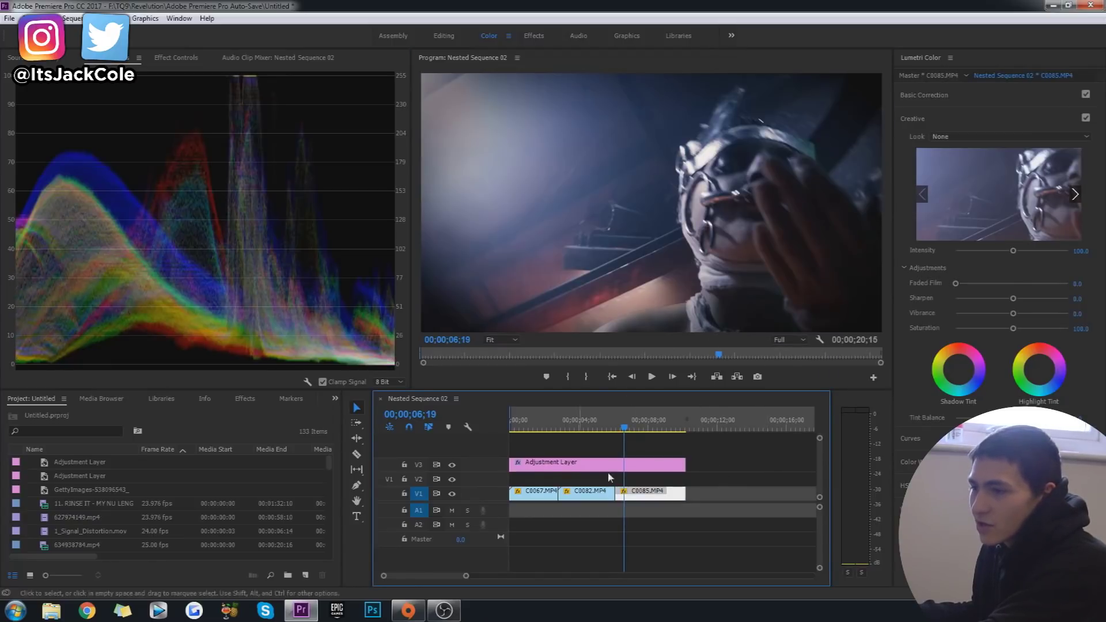
click(453, 466)
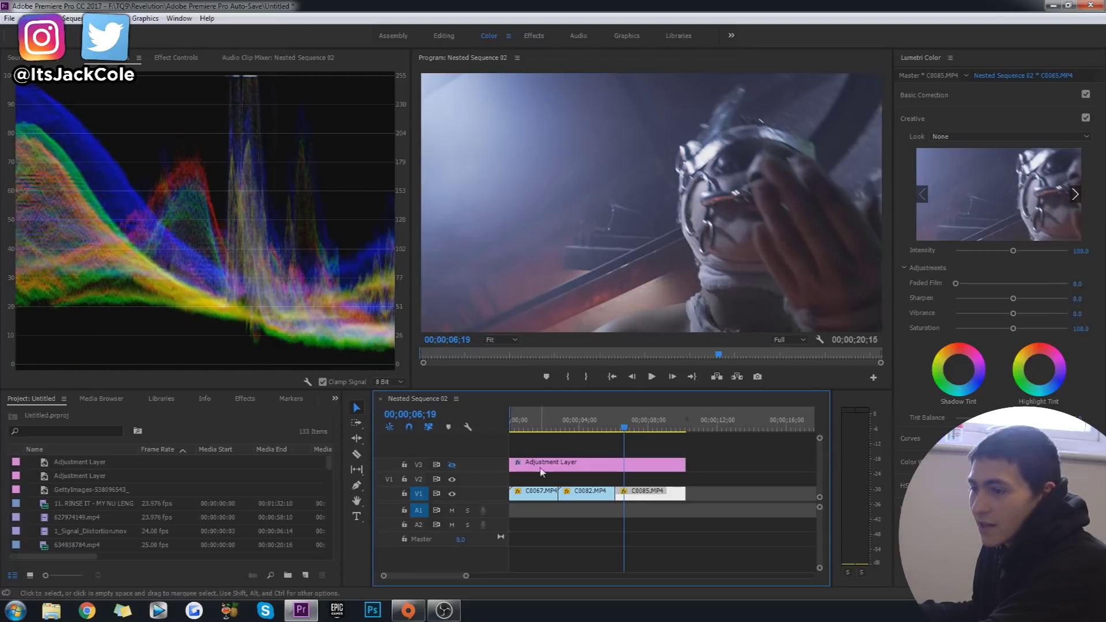
Step: Toggle the adjustment layer's grade off and on to compare, leaving it enabled
click(452, 465)
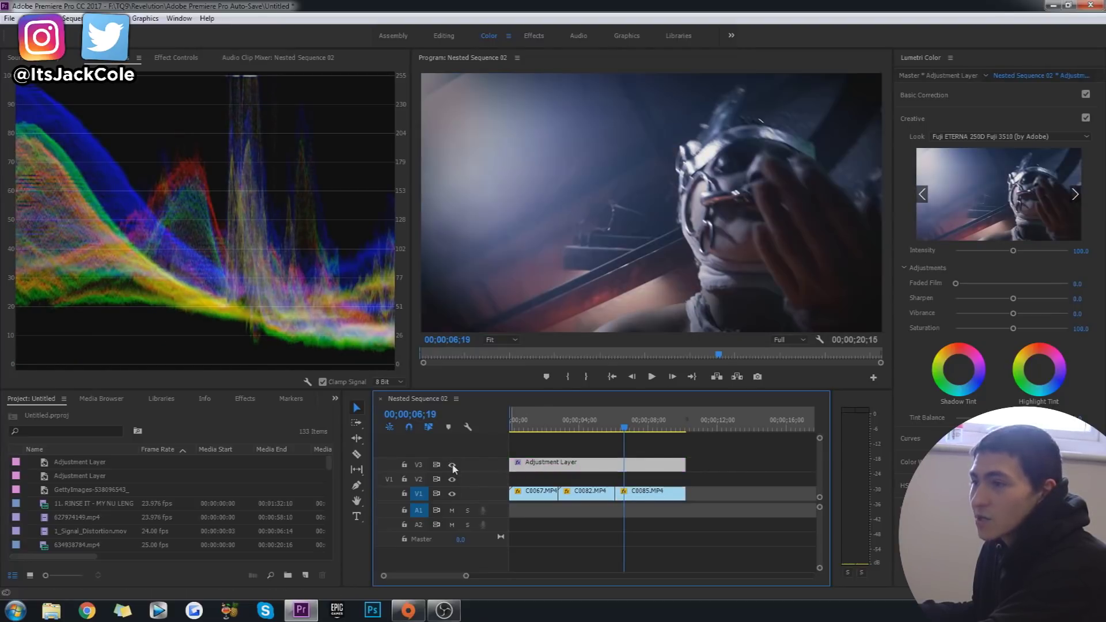
click(453, 466)
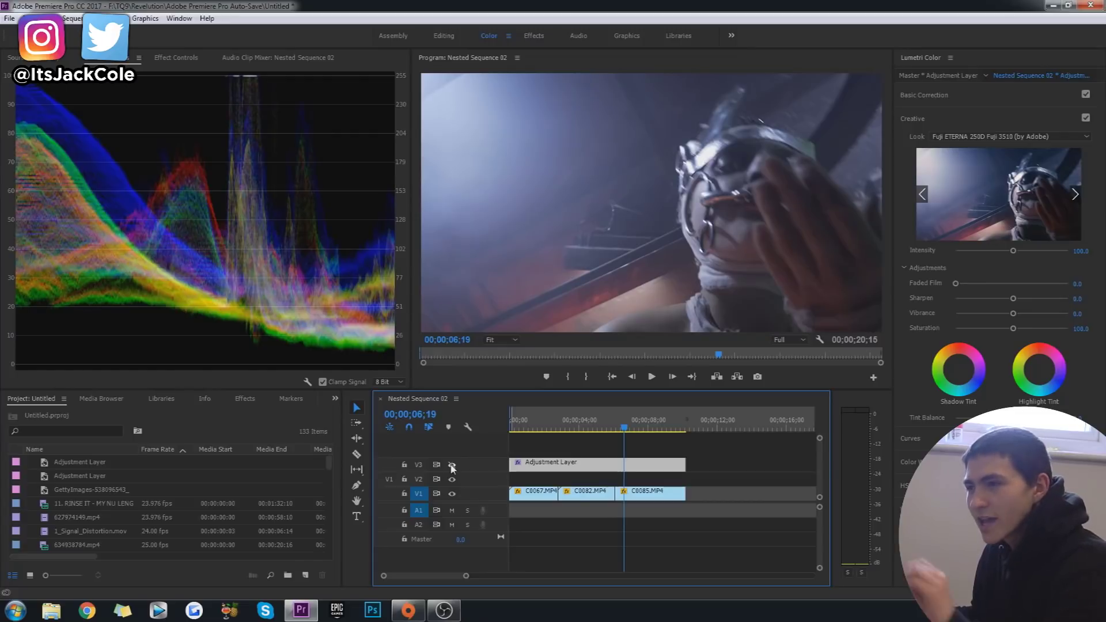
click(452, 466)
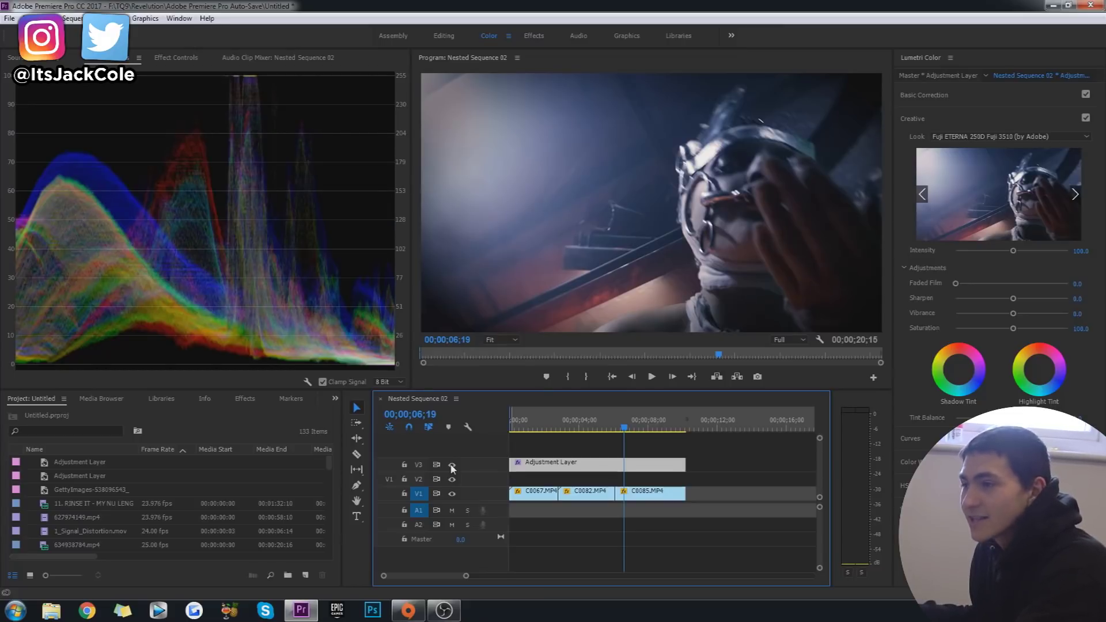
click(452, 465)
click(452, 465)
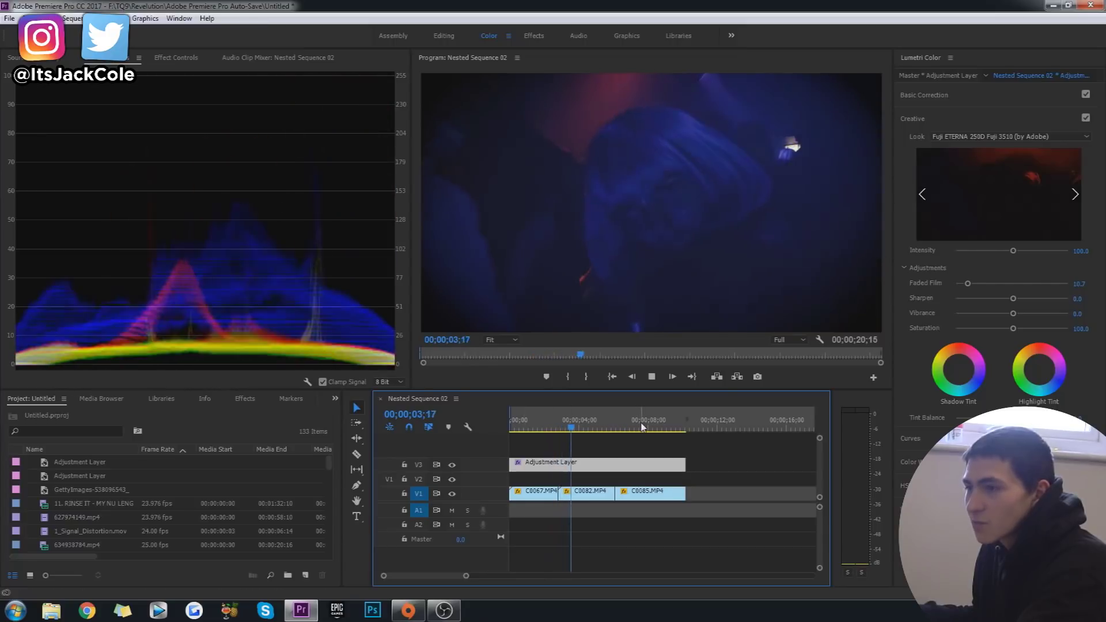
key(space)
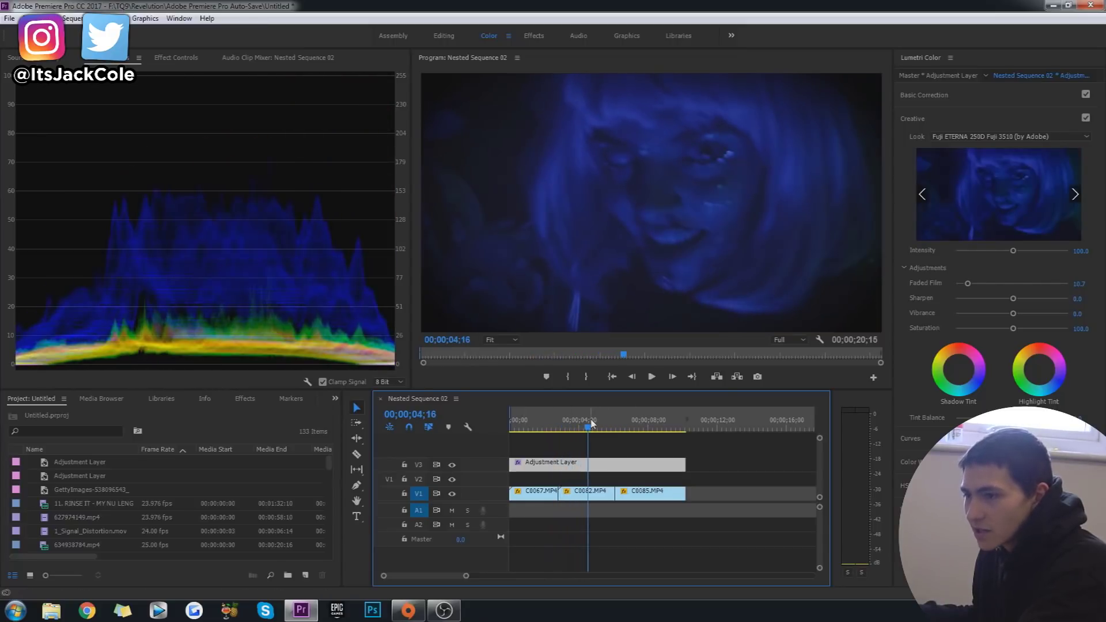
click(586, 430)
drag(587, 432, 511, 433)
Step: Play the graded sequence from the start to review it
click(600, 449)
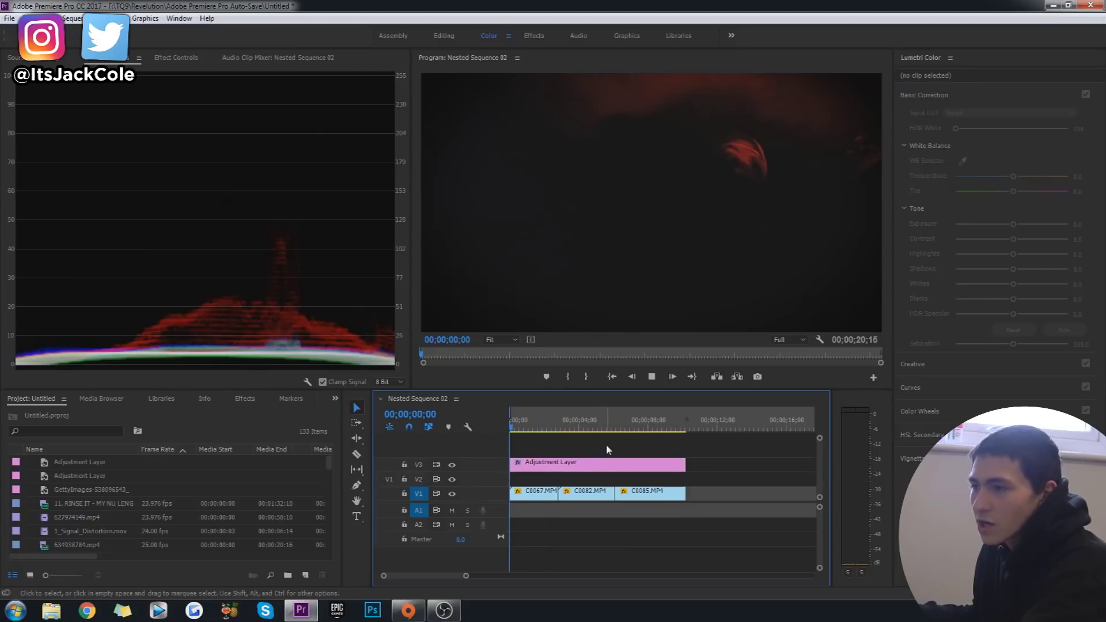
key(space)
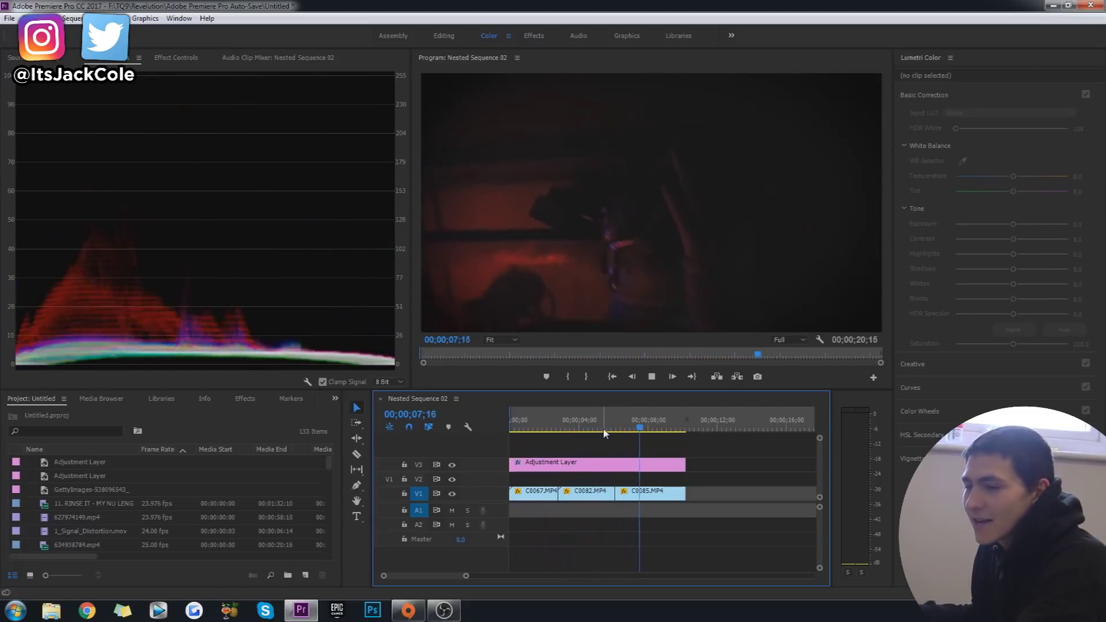
drag(604, 433, 557, 429)
click(573, 438)
key(Home)
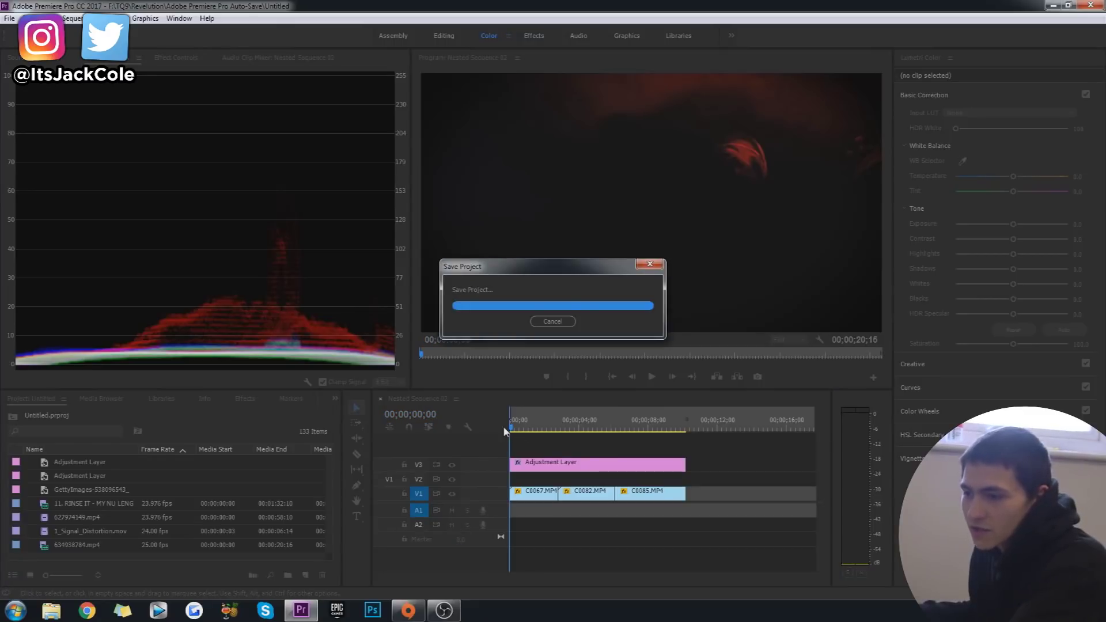
drag(509, 428, 539, 434)
Step: Return to the sequence start and open the YouTube subscriptions page in Chrome
key(Home)
click(547, 442)
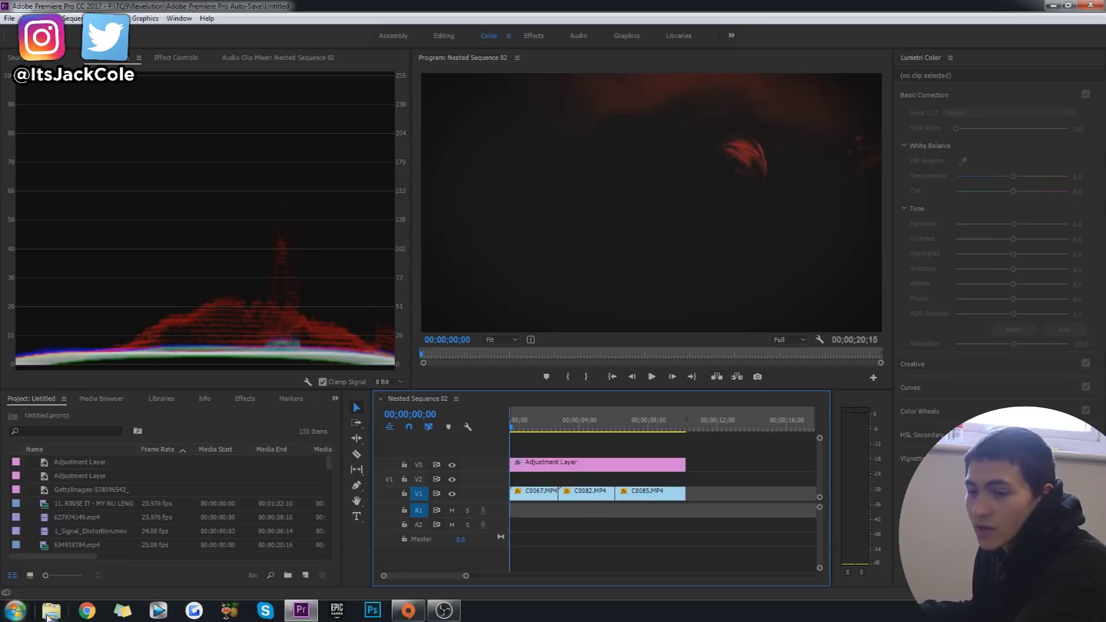
click(87, 610)
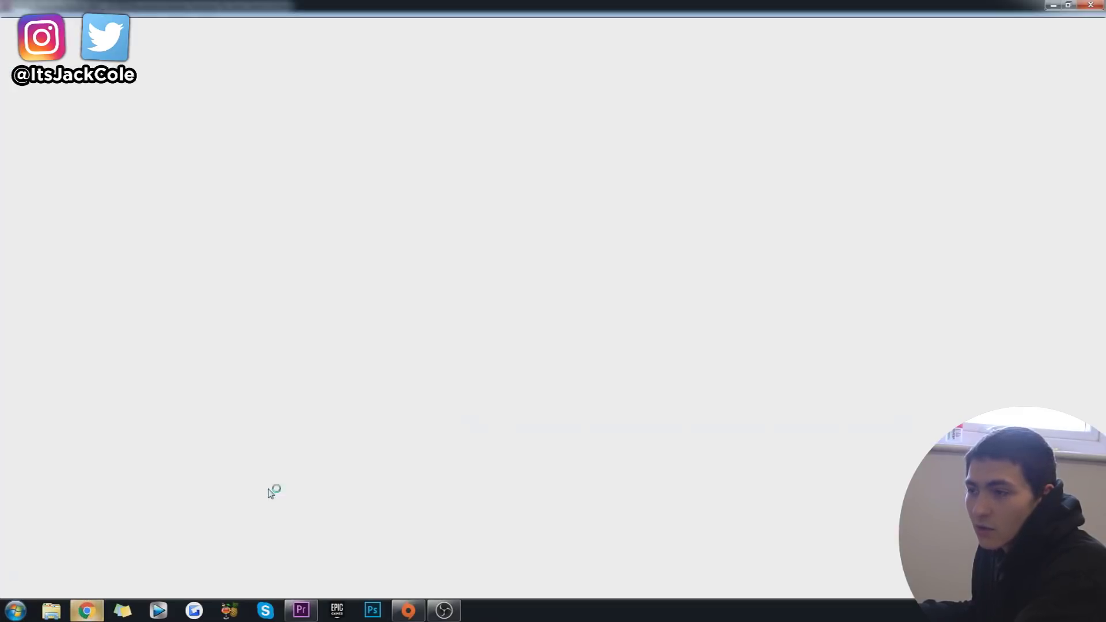
click(10, 44)
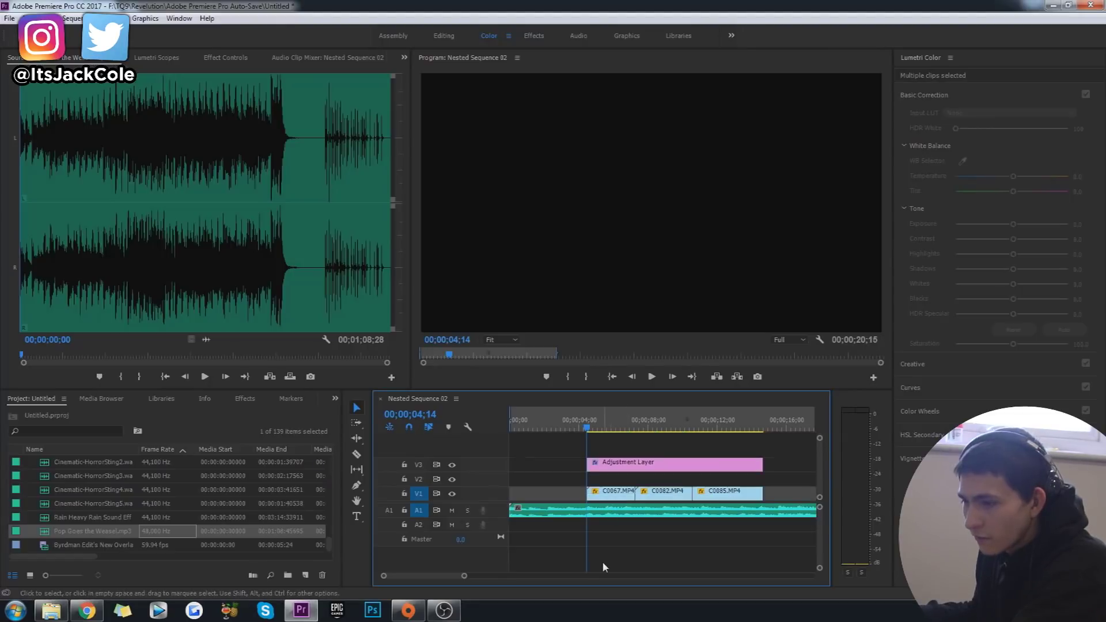
click(604, 567)
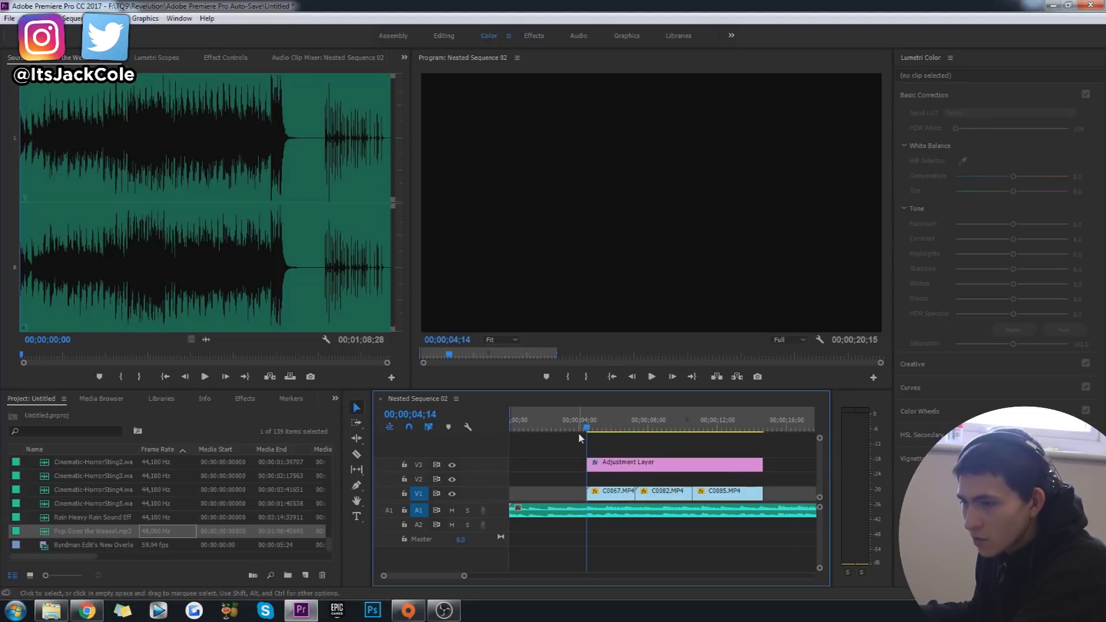
click(588, 428)
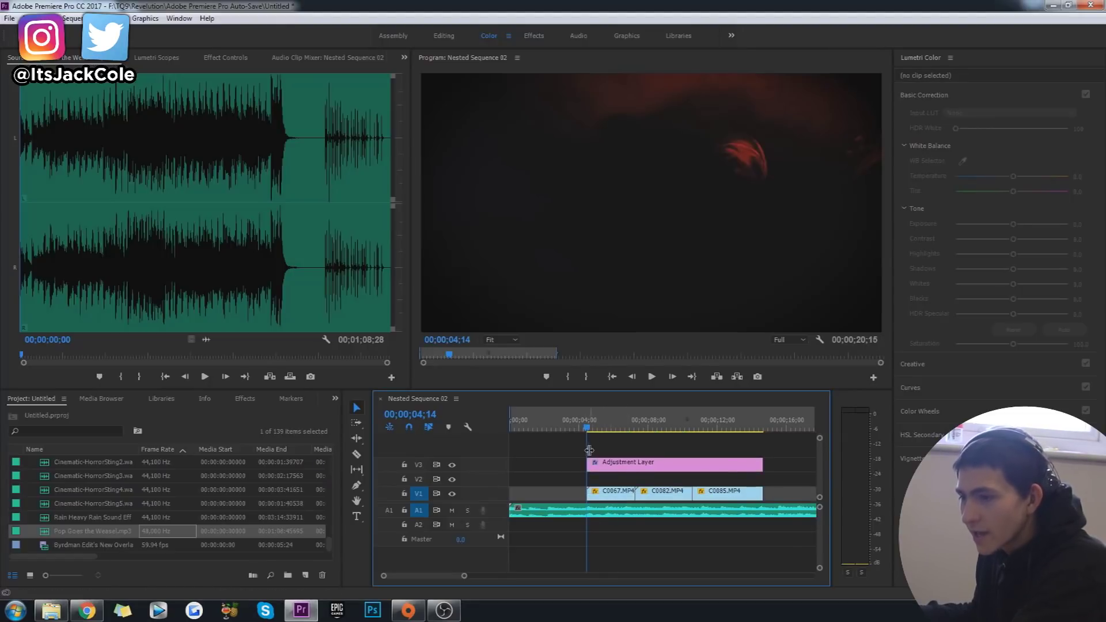
click(594, 511)
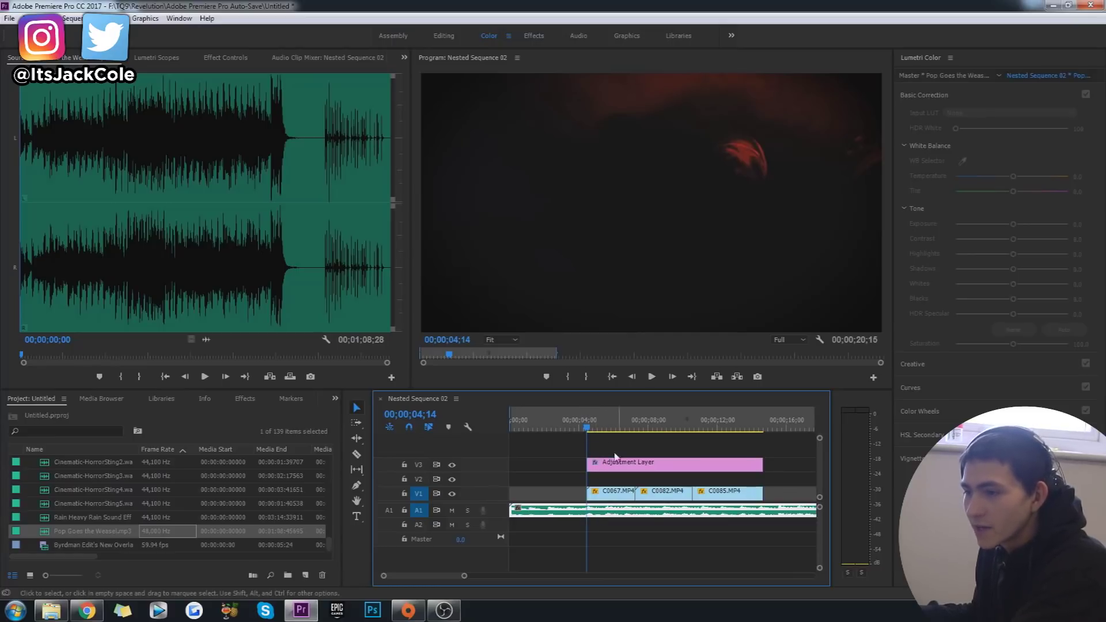
click(632, 568)
drag(559, 429, 511, 429)
click(518, 512)
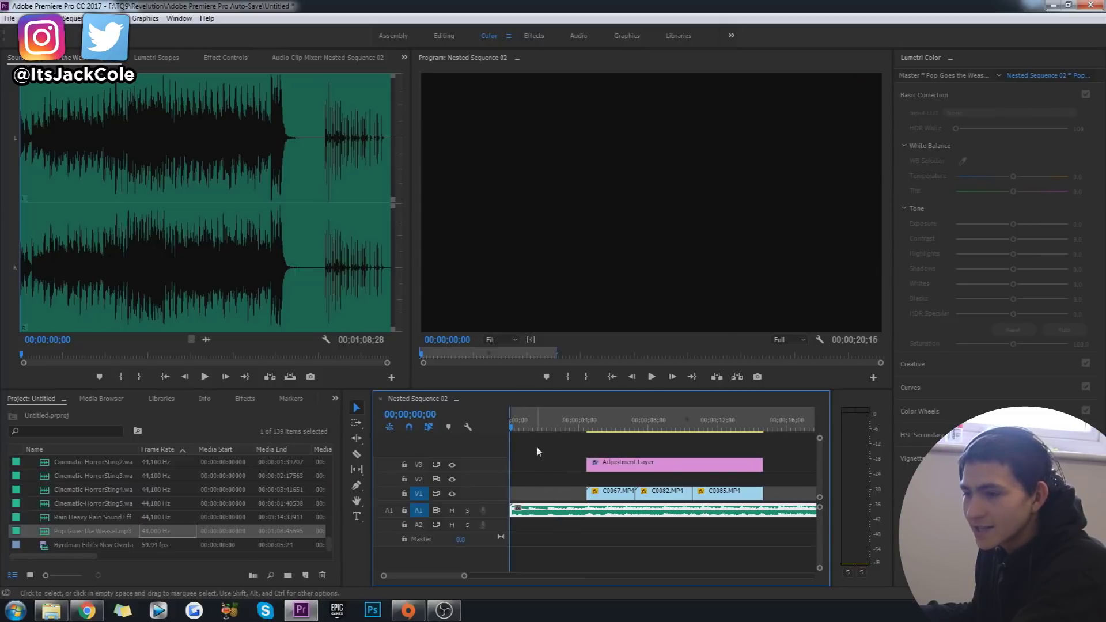
key(space)
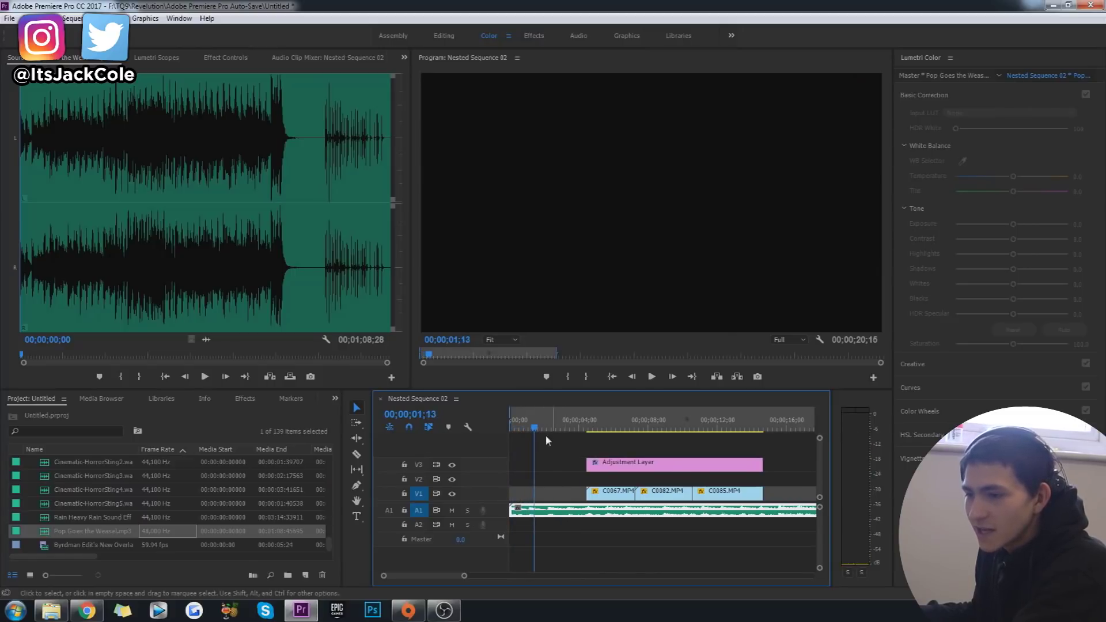
key(space)
key(Home)
click(593, 538)
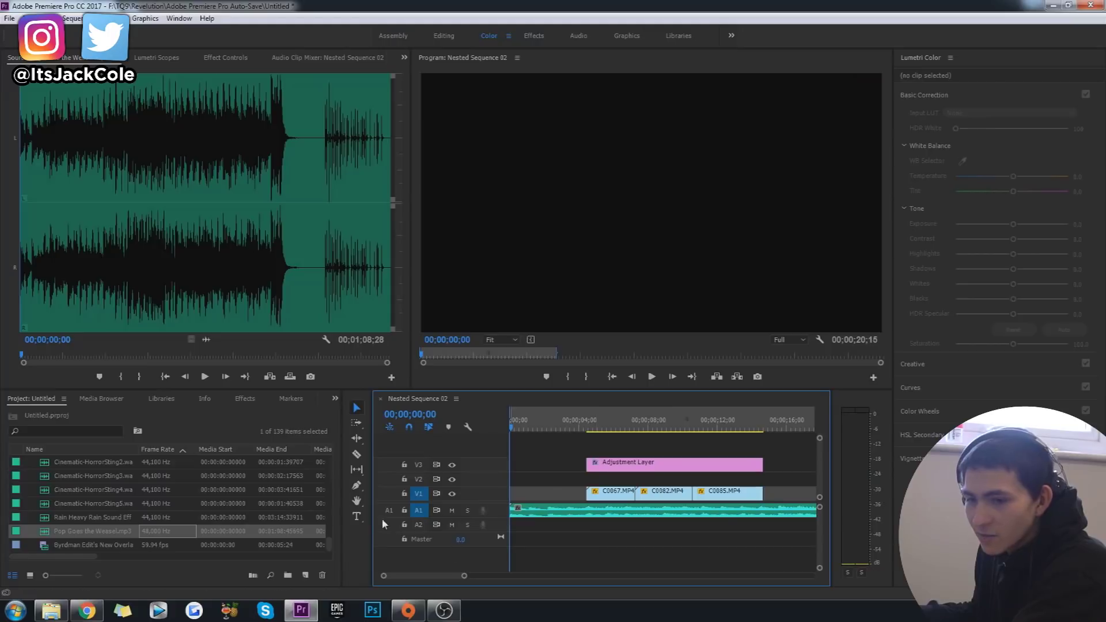
click(146, 518)
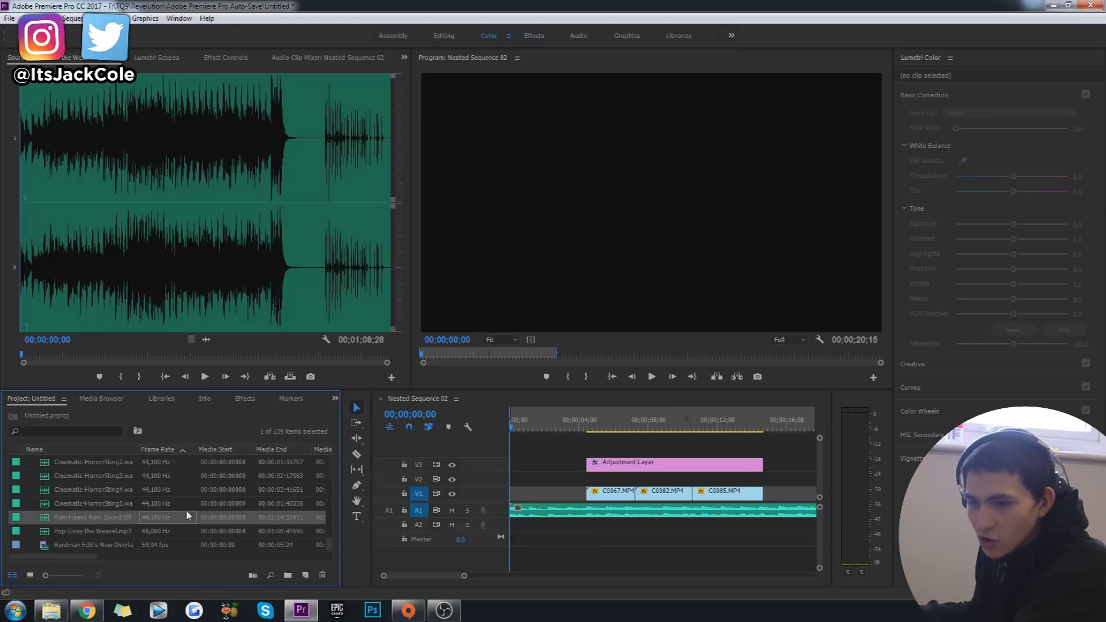
key(Up)
scroll(168, 507, up, 1)
click(163, 490)
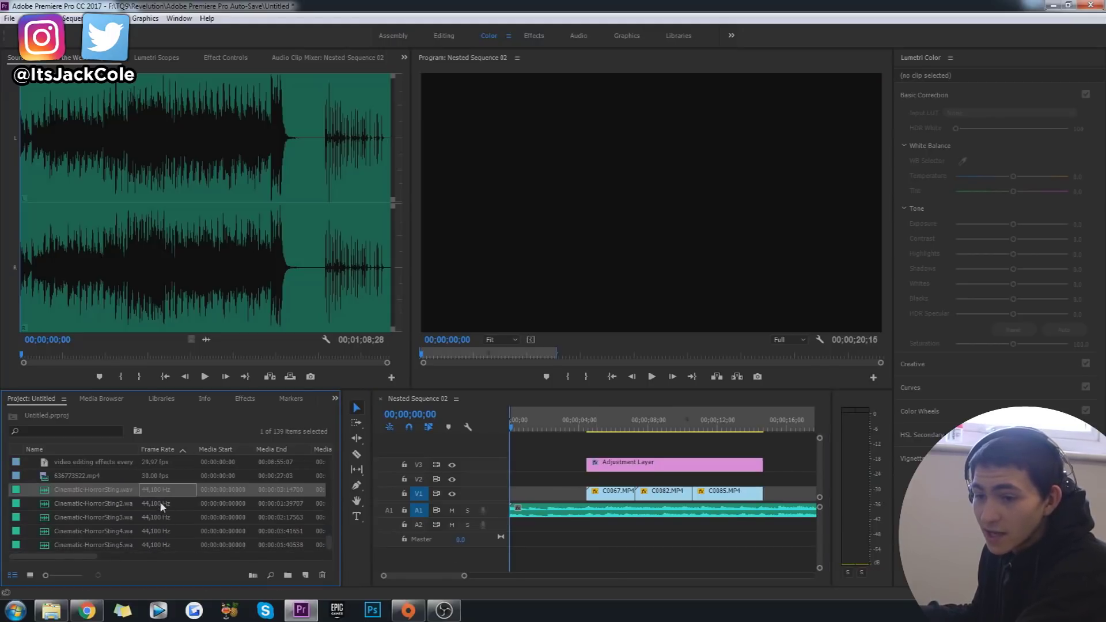
scroll(157, 511, down, 1)
click(517, 459)
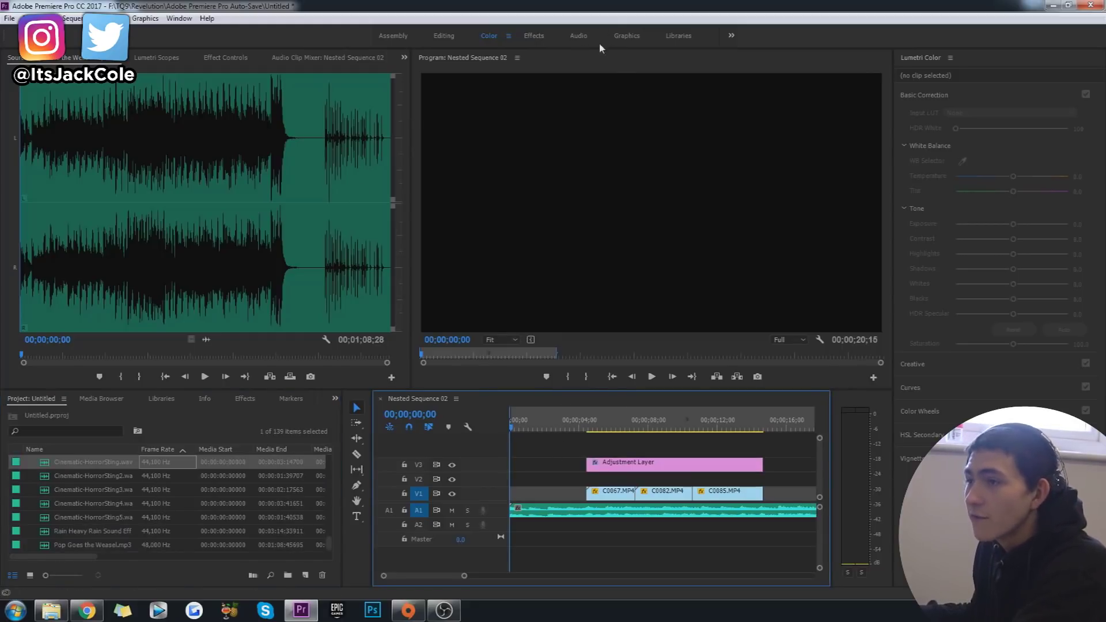
Step: Type a HORROR title at the start of the sequence in the Graphics workspace
click(624, 36)
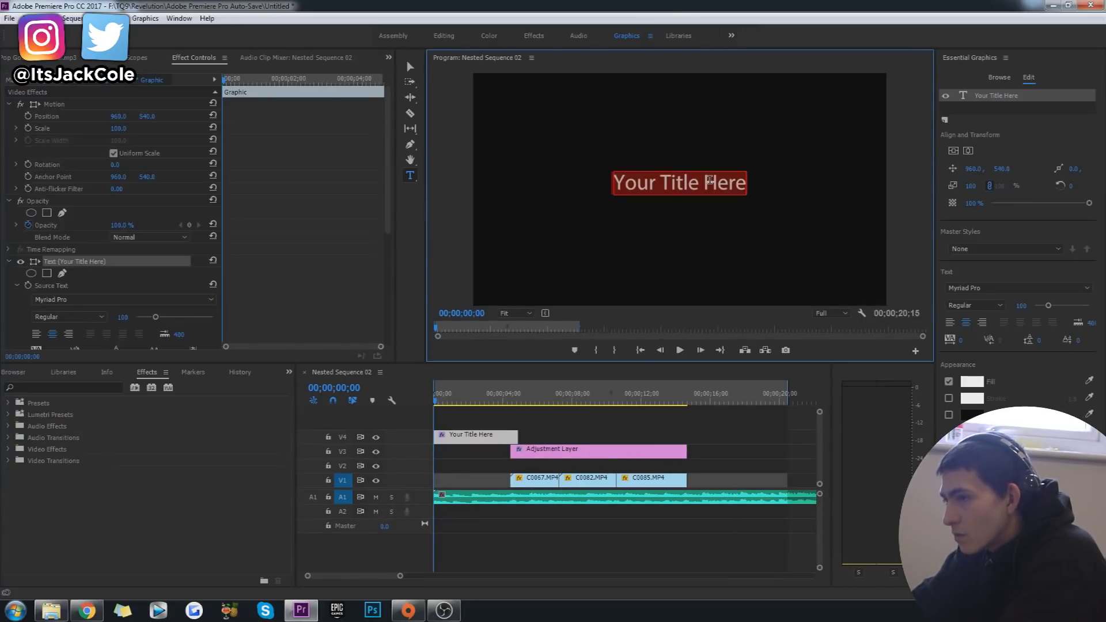
text(HORROR)
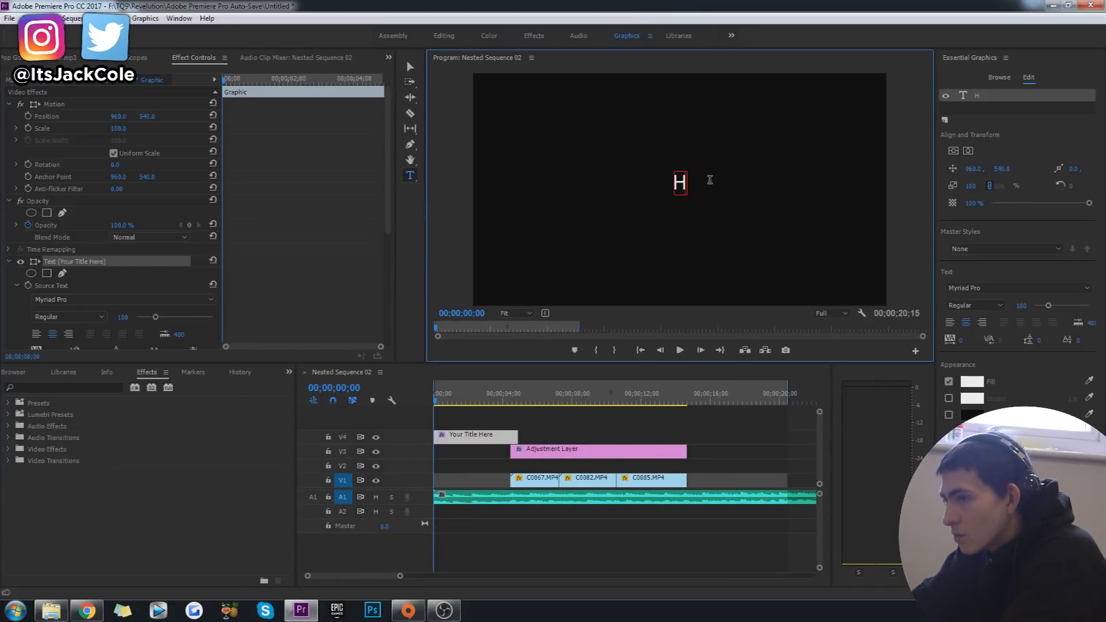
click(515, 438)
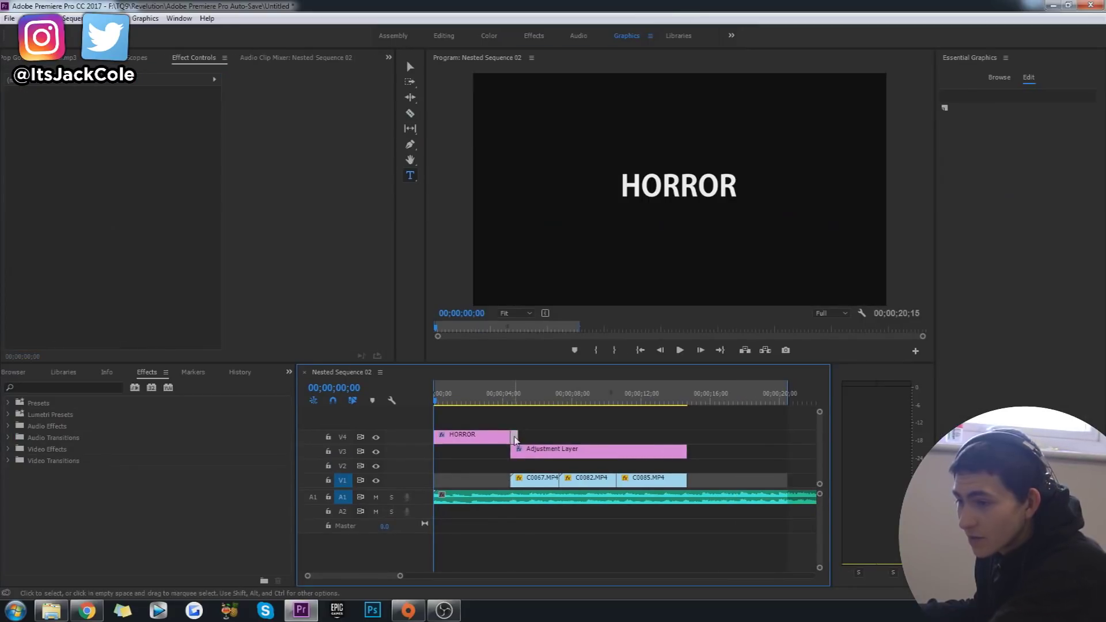
Step: Select the soundtrack clip and zoom in on the timeline
click(444, 496)
click(435, 474)
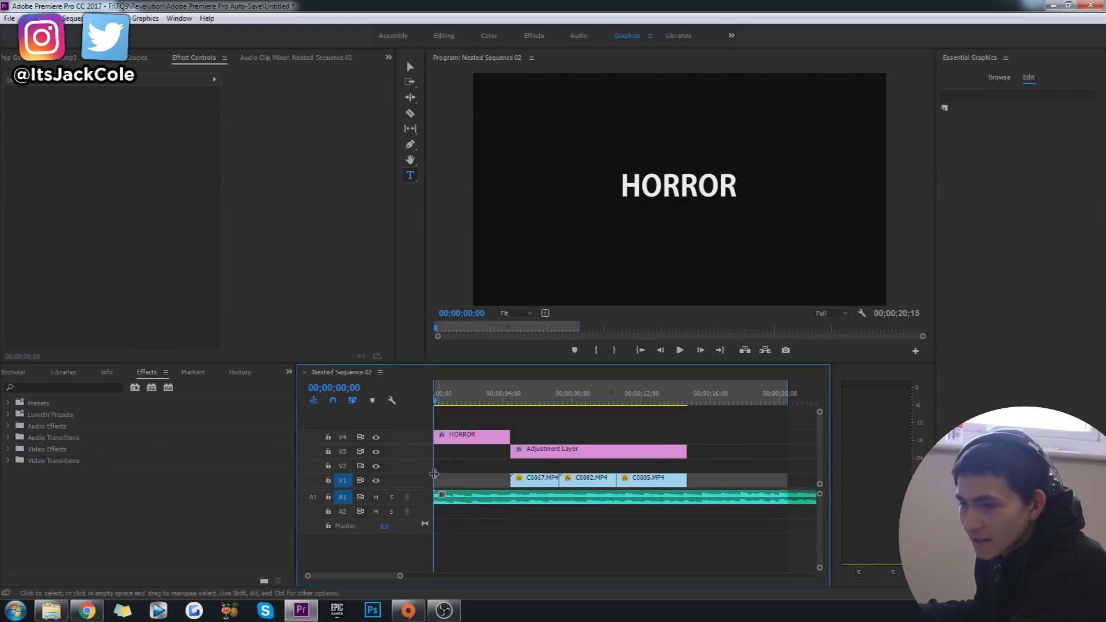
click(475, 495)
key(=)
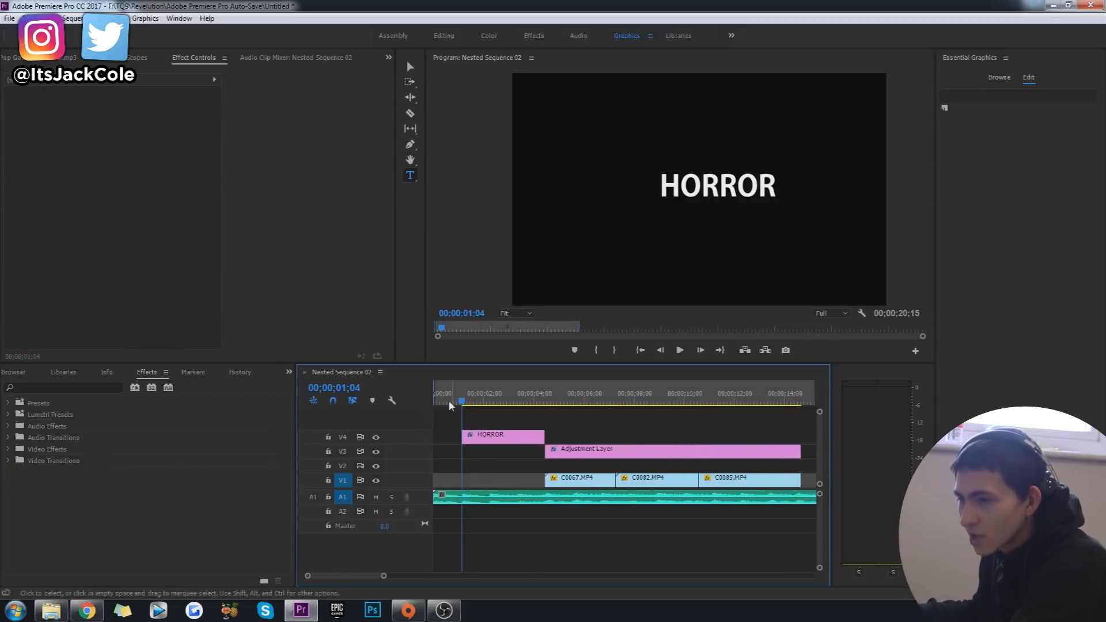
Step: Trim the HORROR title to start about one second in and preview it
drag(436, 438, 478, 442)
key(space)
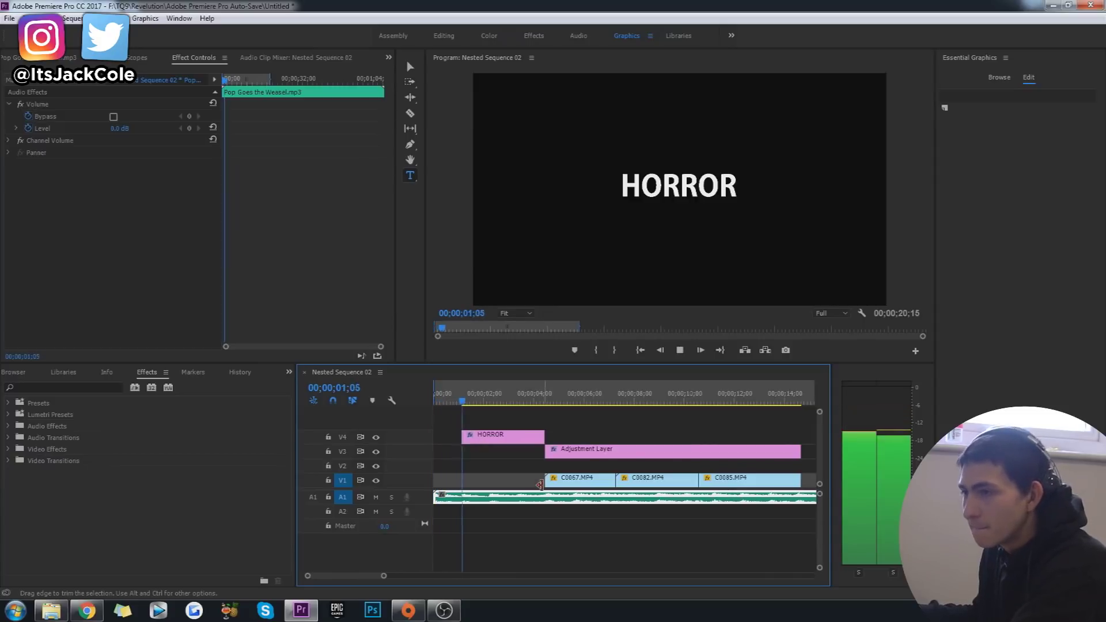
key(space)
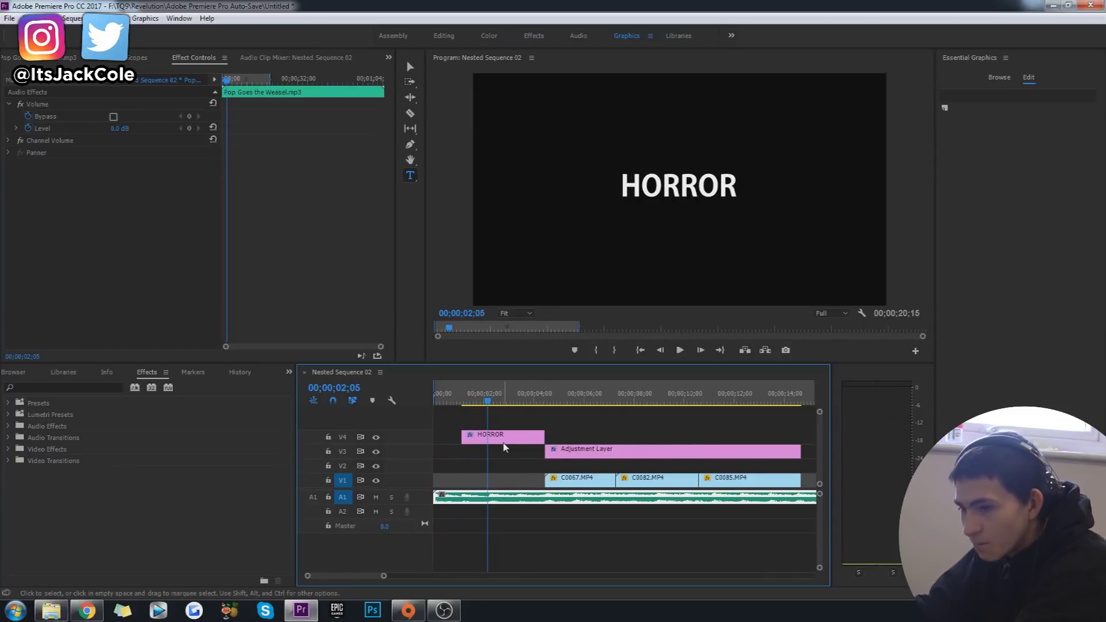
key(c)
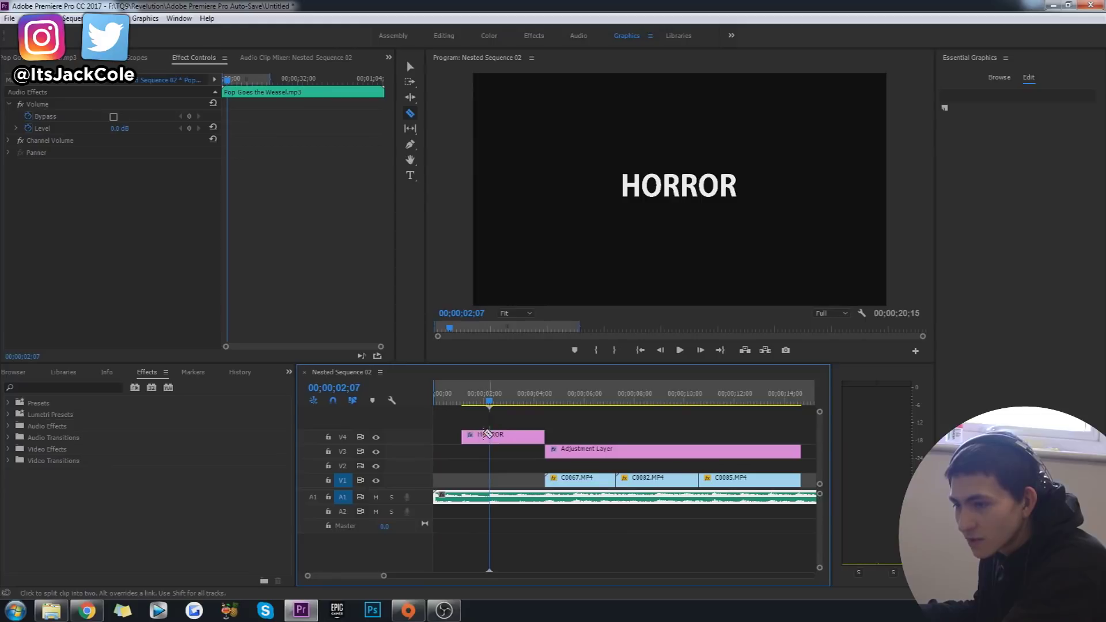
Step: Scale the second HORROR piece to 105
key(v)
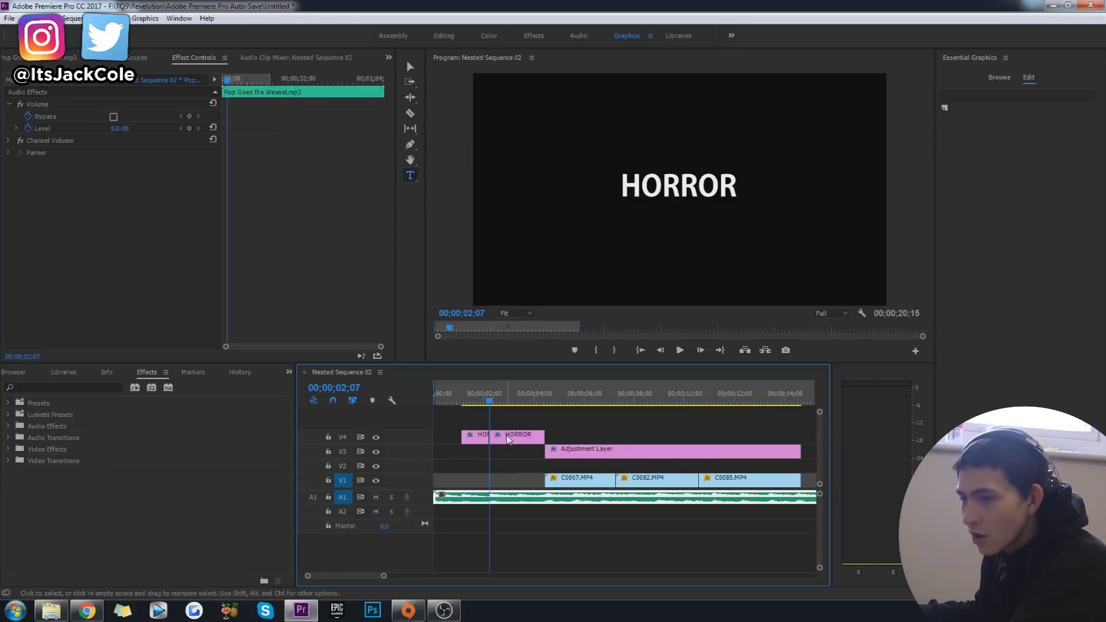
click(508, 442)
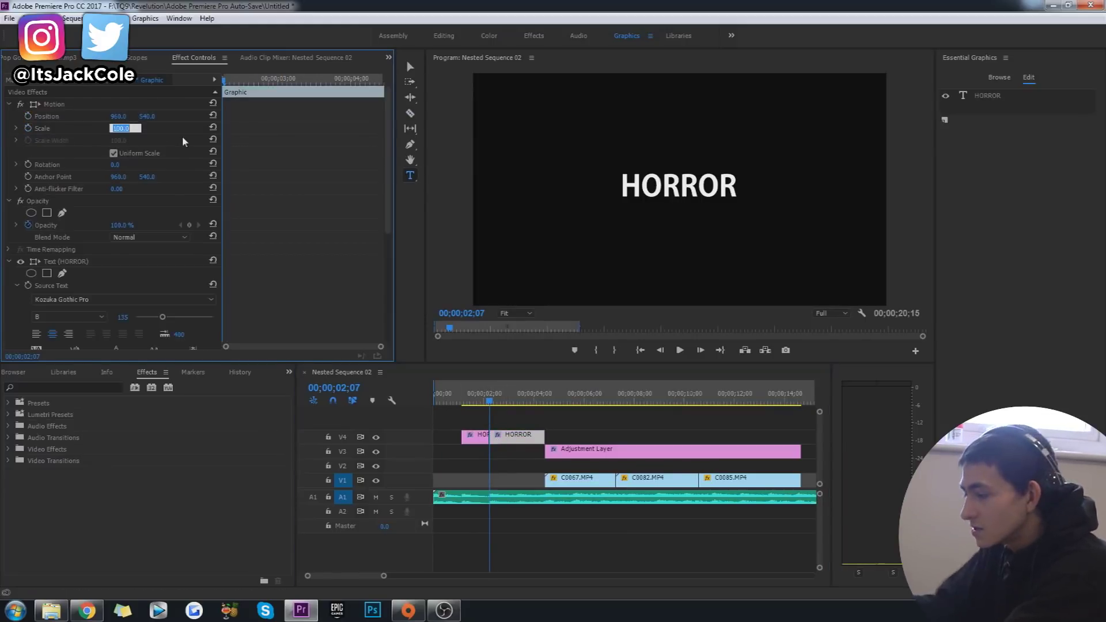
text(105)
key(Return)
Step: Split the HORROR title at about 3 seconds and scale the new piece to 110
key(c)
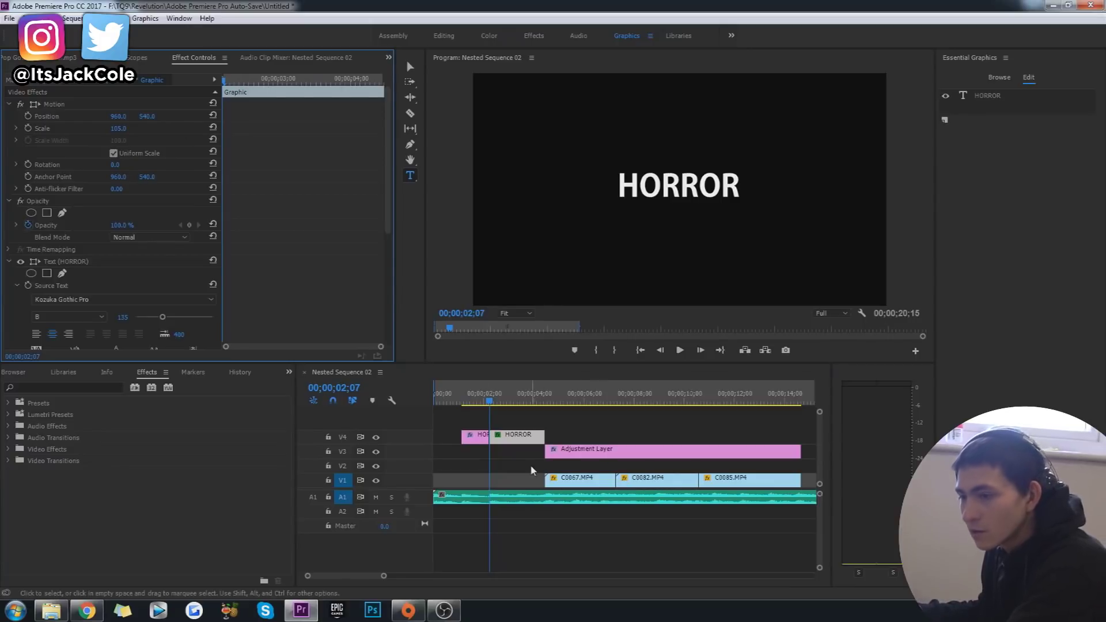
key(space)
click(518, 435)
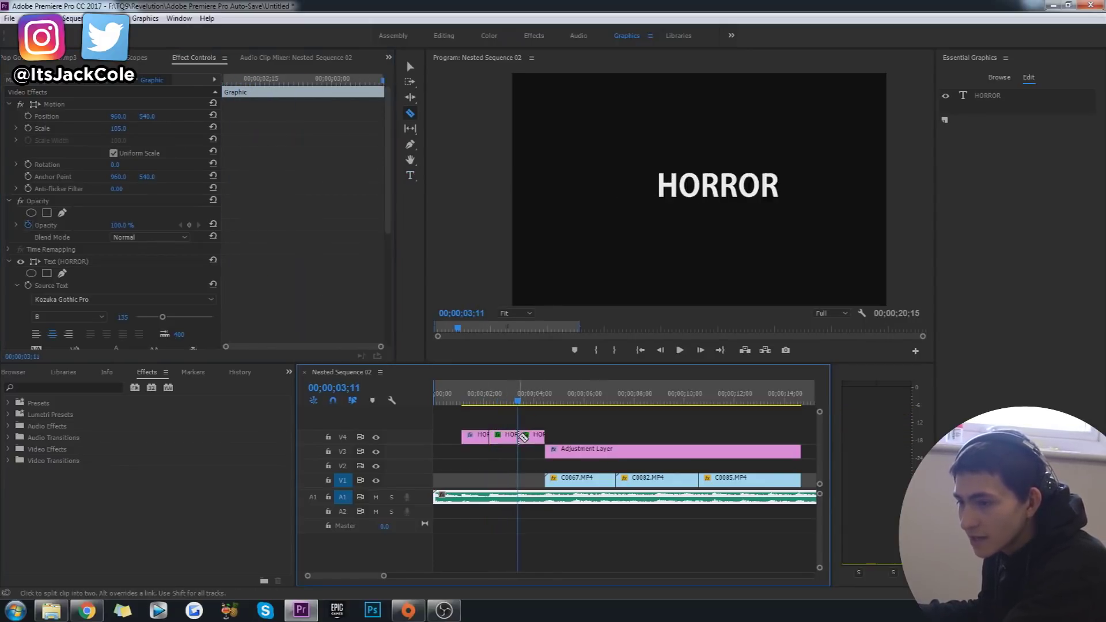
key(t)
click(123, 127)
text(1)
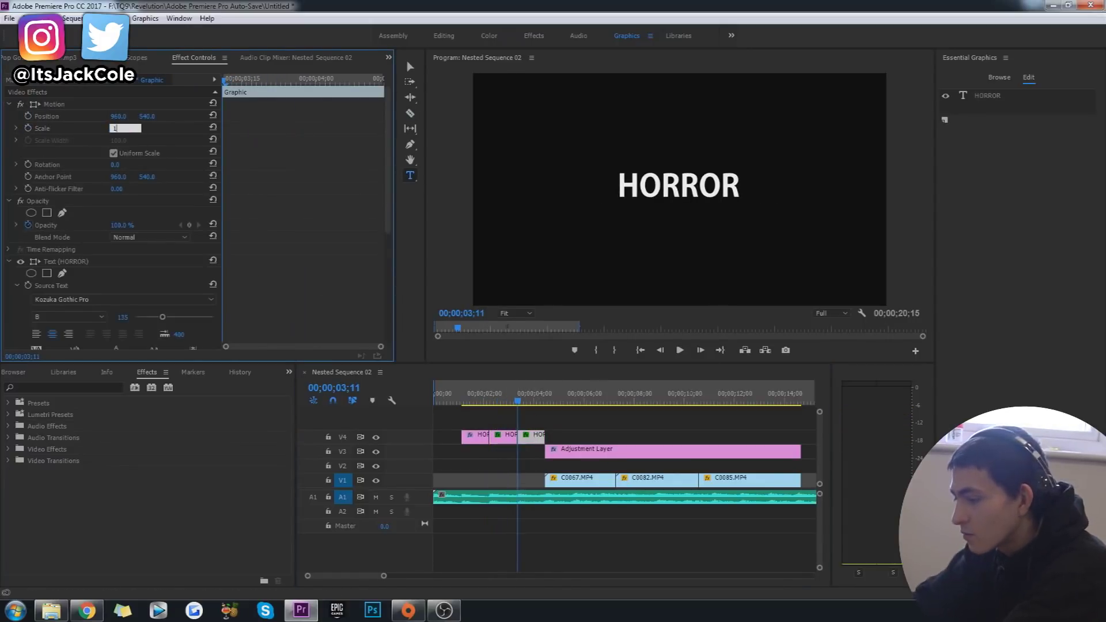
text(10)
key(Return)
Step: Zoom the timeline out and play the whole sequence from the start
key(Home)
click(365, 566)
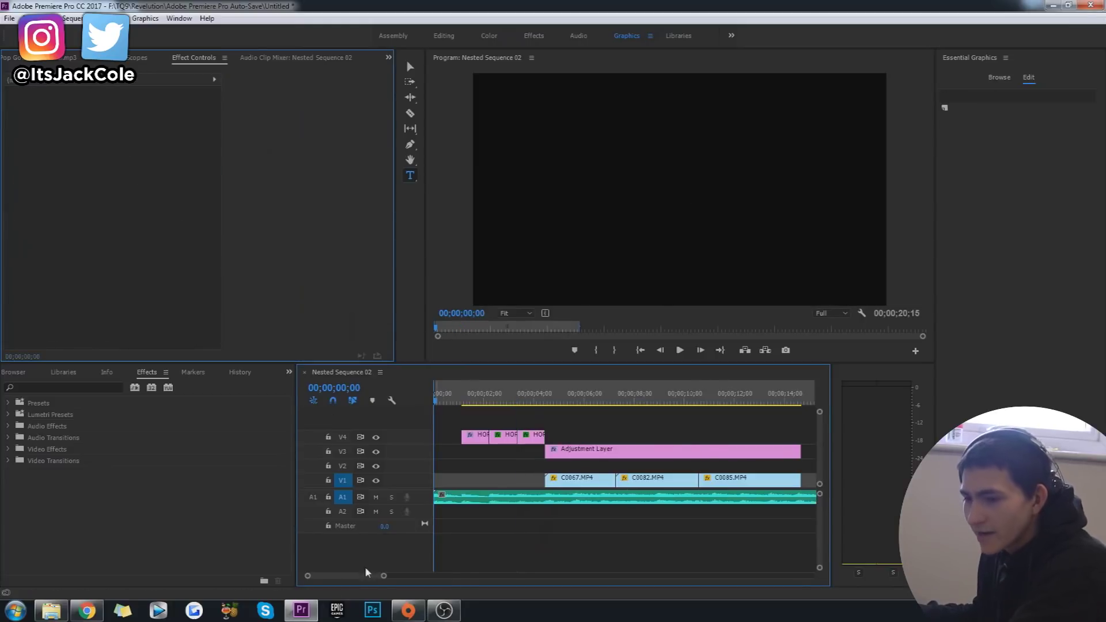
drag(383, 577, 412, 577)
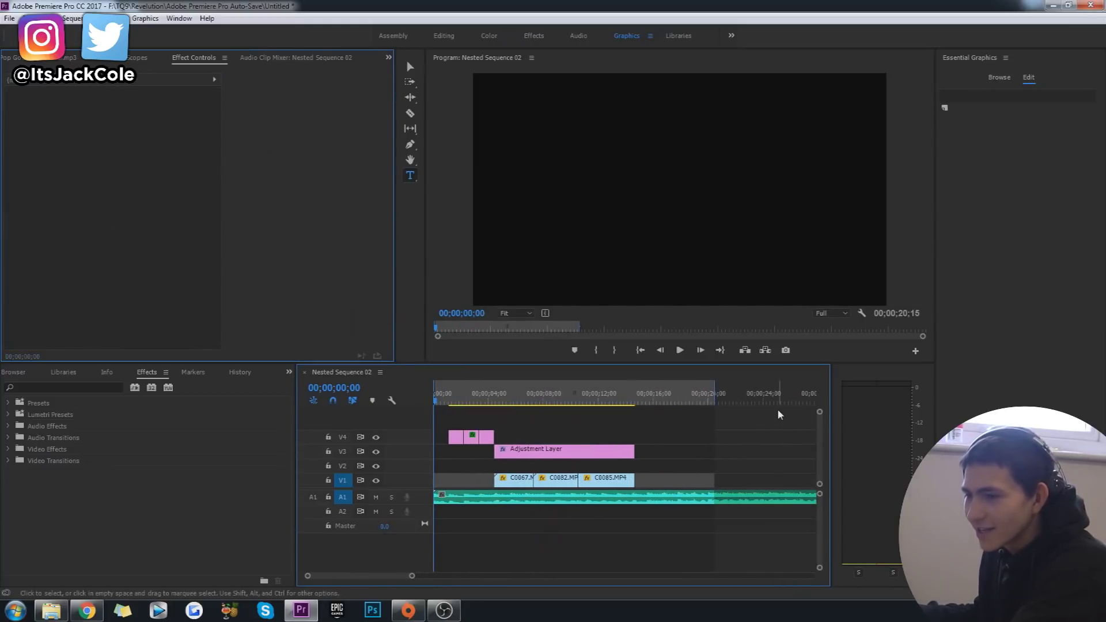
key(space)
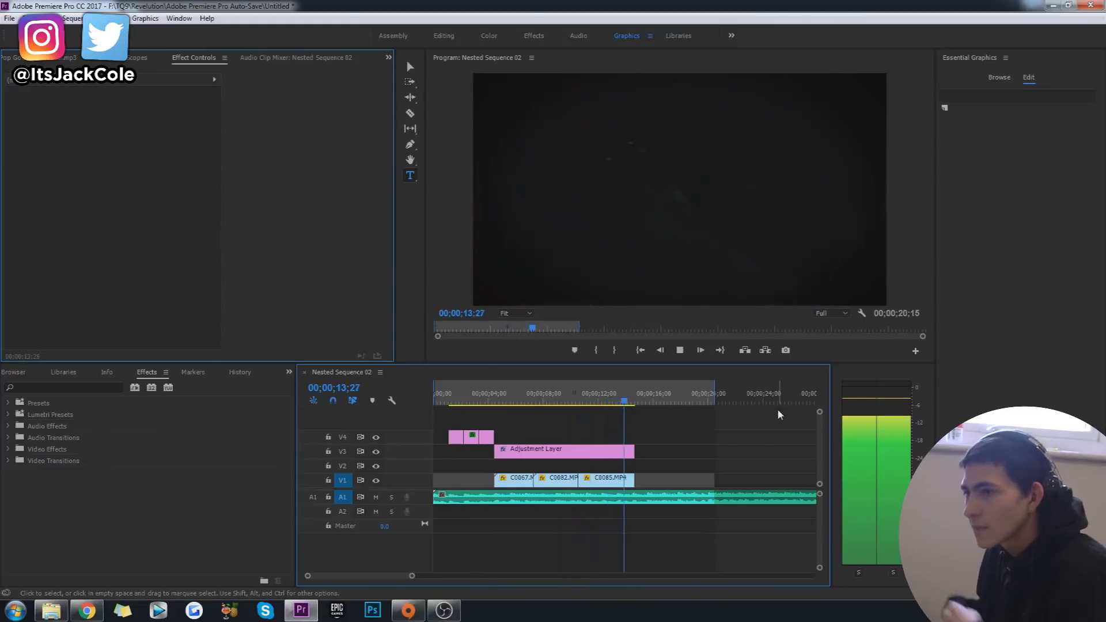
key(space)
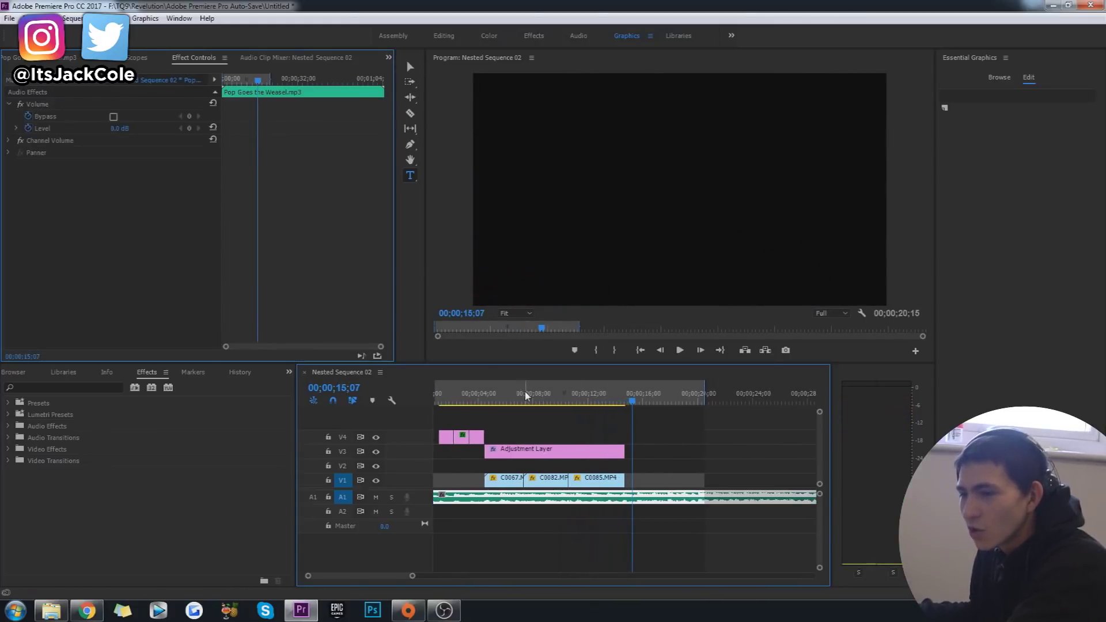
Step: Save the project and play from the start into the middle HORROR piece
key(Home)
click(588, 411)
key(ctrl+s)
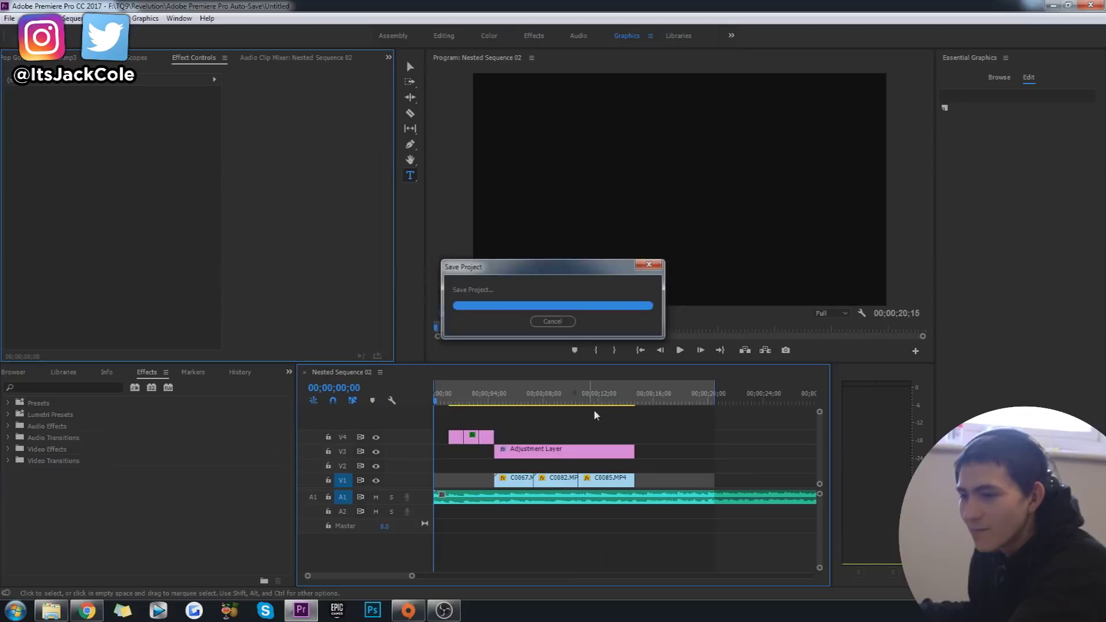
key(space)
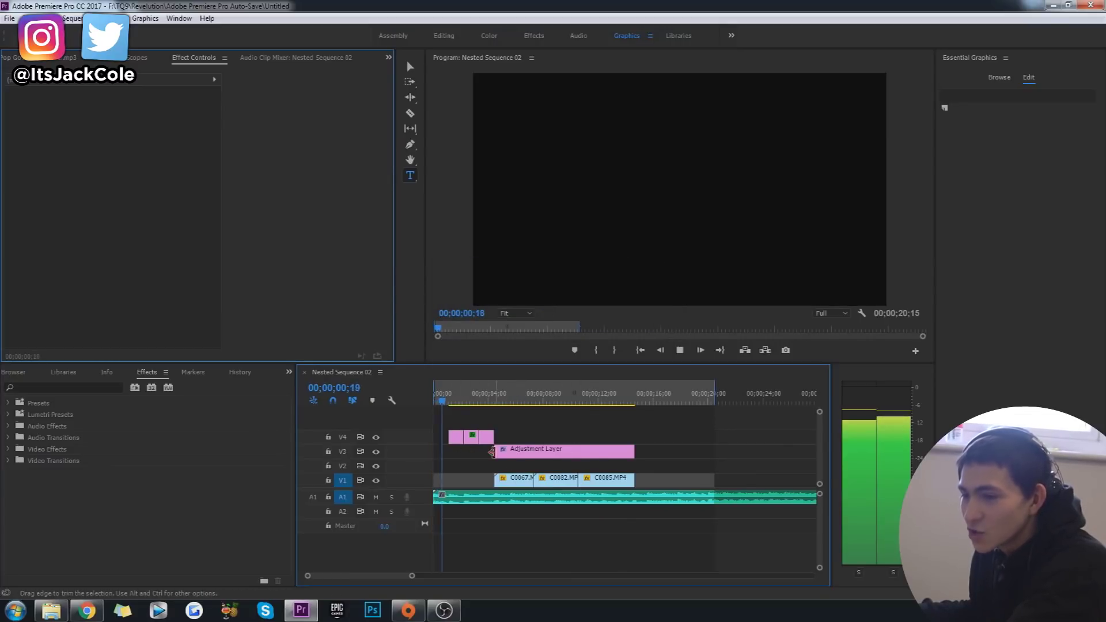
key(space)
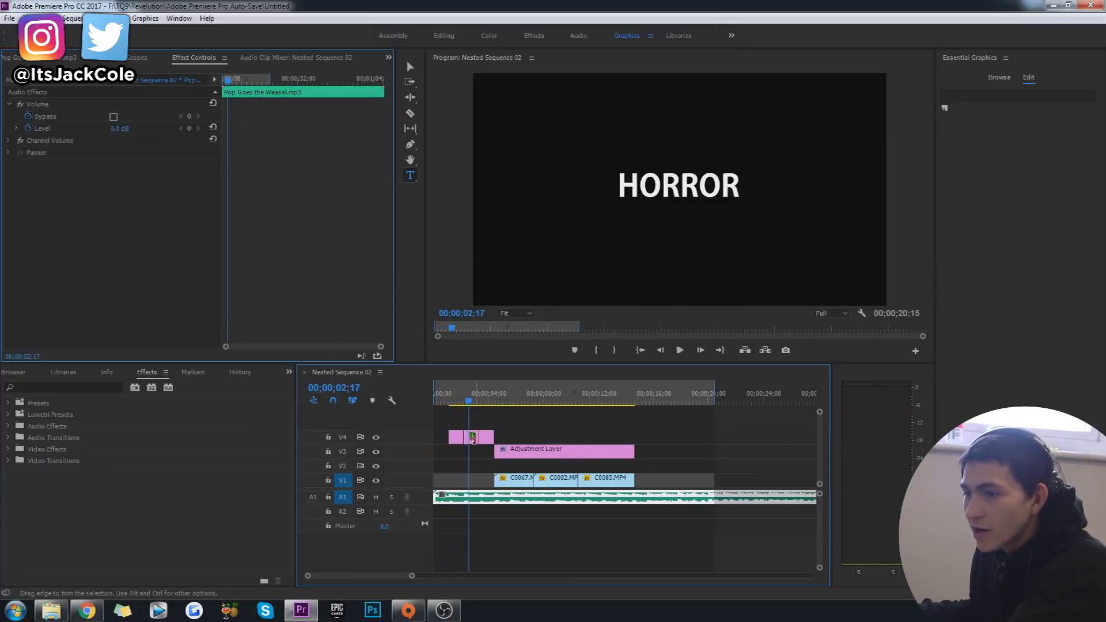
Step: Raise the middle HORROR piece's scale to 110, then 120, and preview it
click(473, 438)
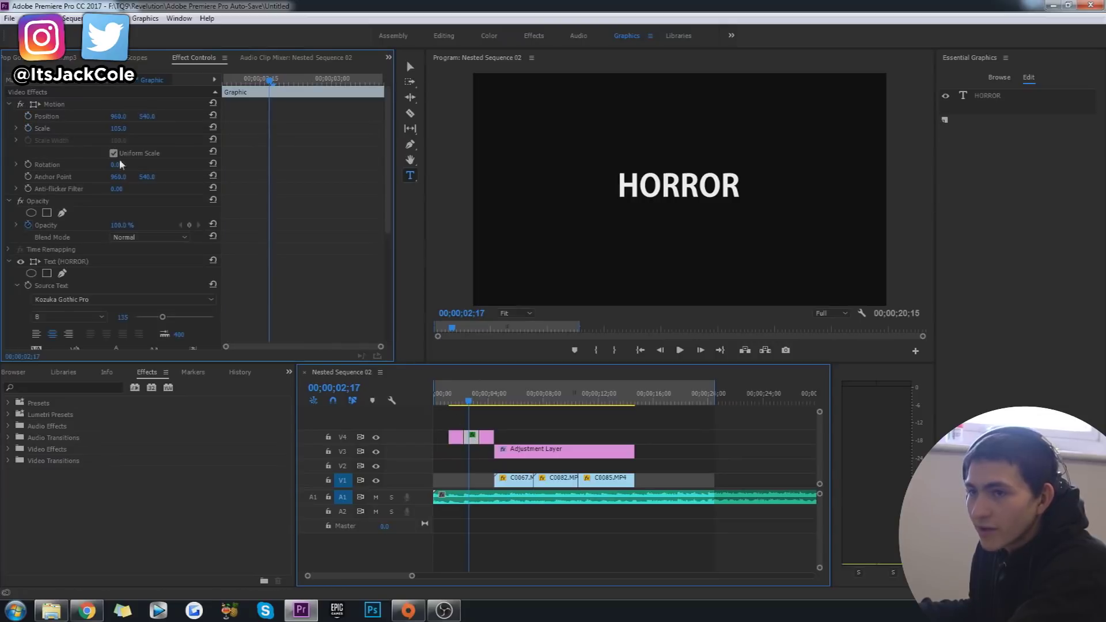
click(122, 142)
text(110)
key(Return)
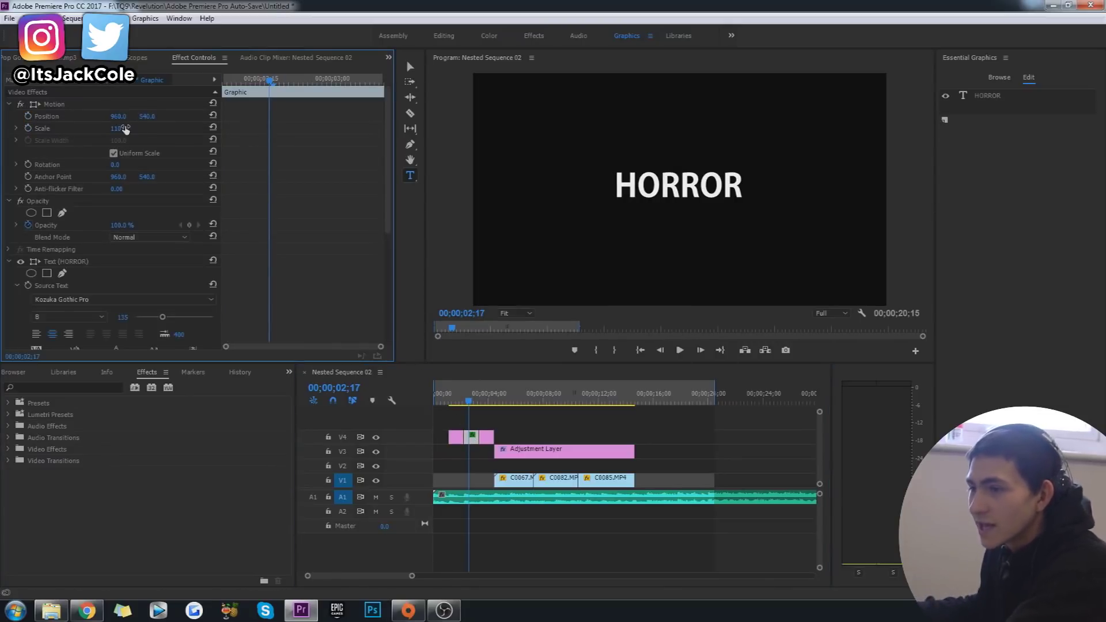
click(125, 125)
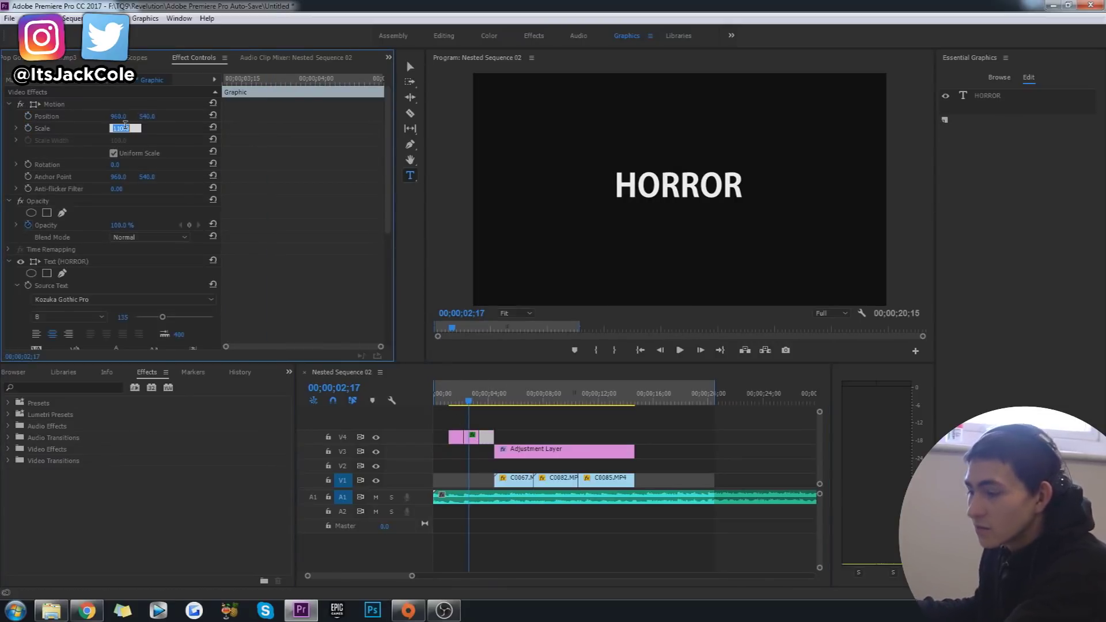
key(Return)
key(space)
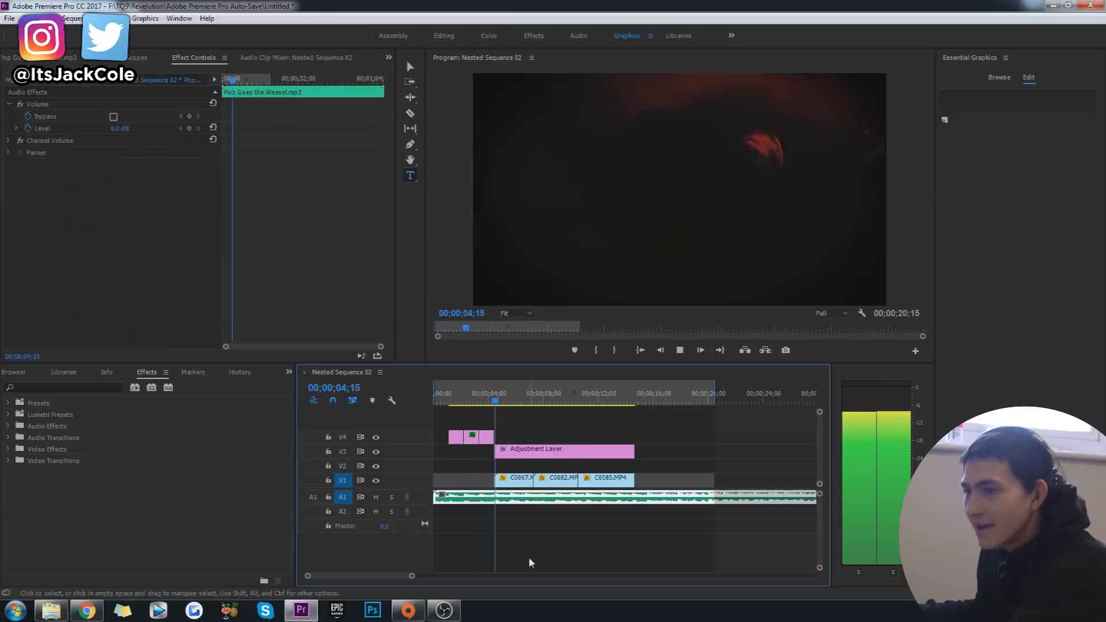
Step: Save the project and load Cinematic-HorrorSting.wav (00;00;03;09) into the Source Monitor
key(ctrl+s)
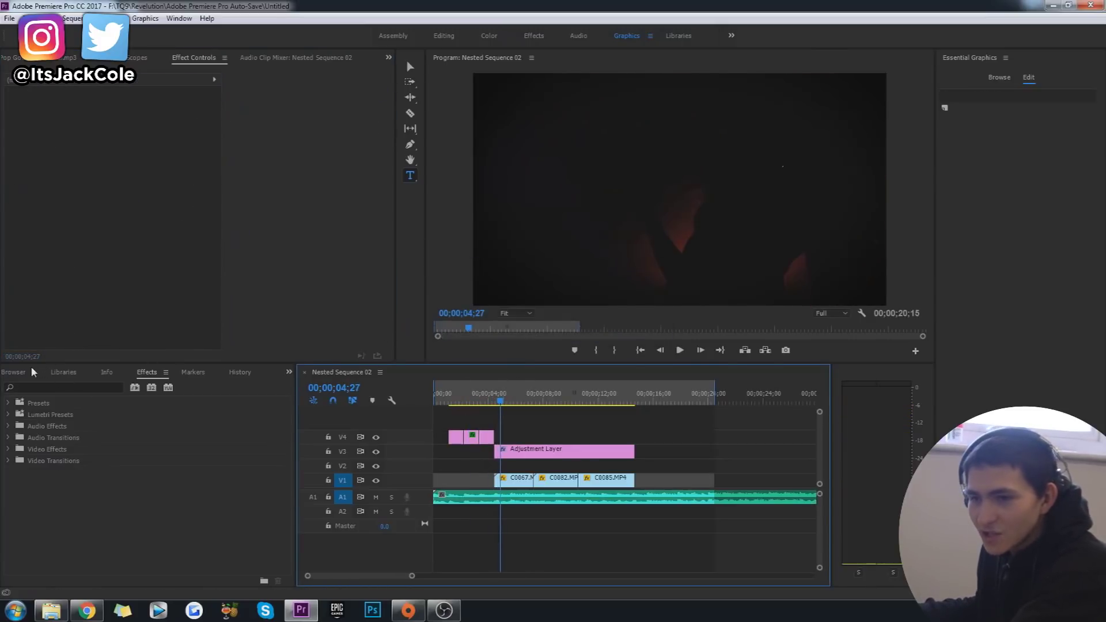
click(14, 372)
click(10, 374)
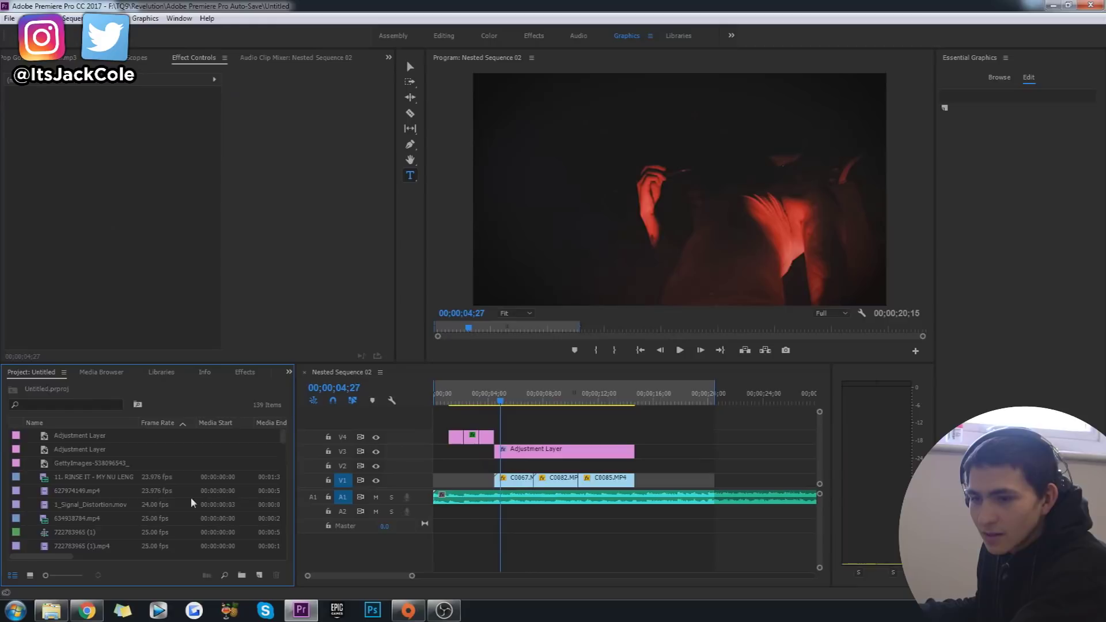
scroll(196, 507, down, 5)
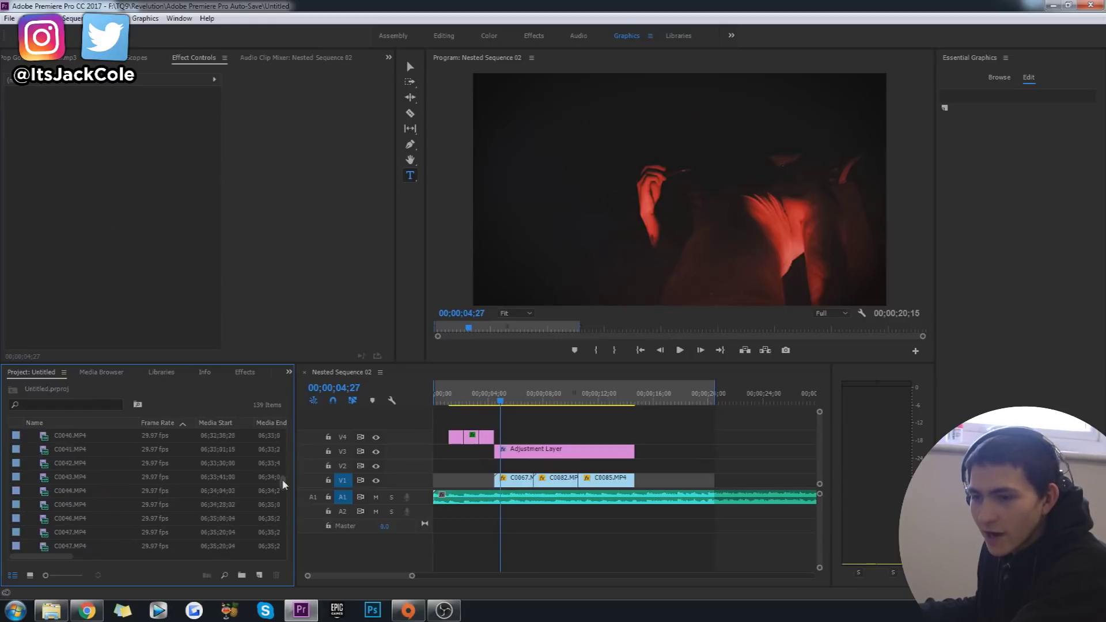
drag(281, 479, 273, 550)
click(196, 518)
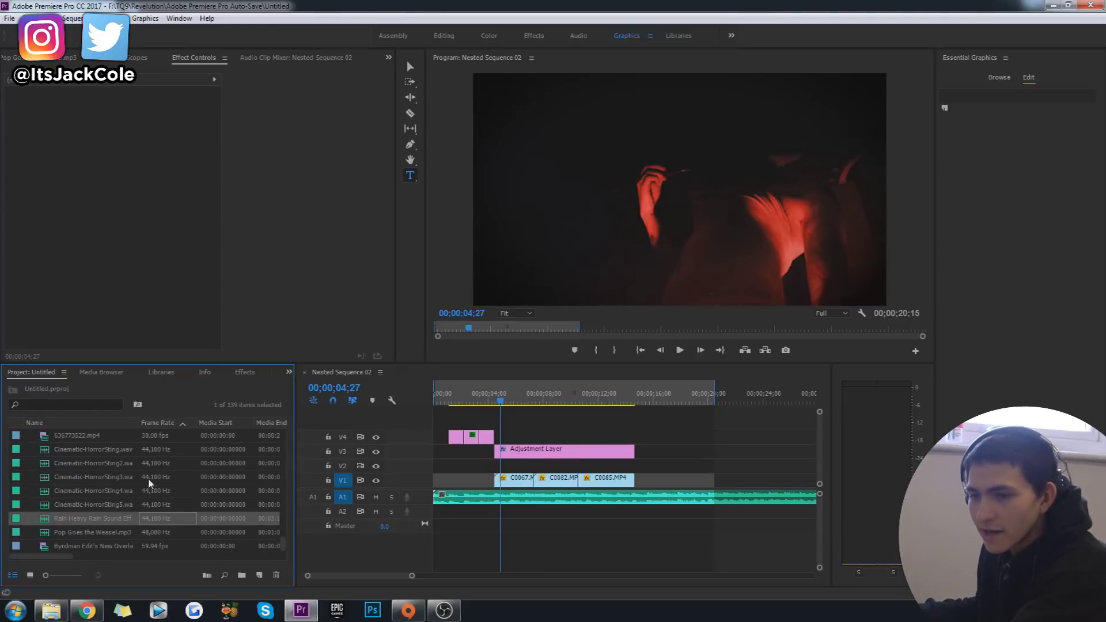
click(154, 450)
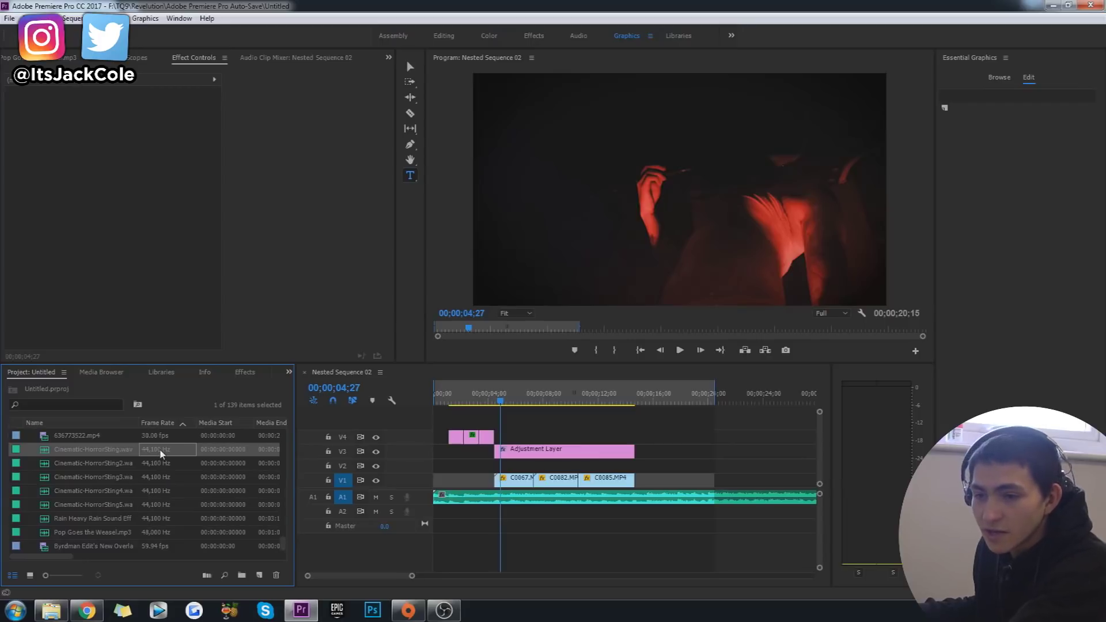
double_click(161, 453)
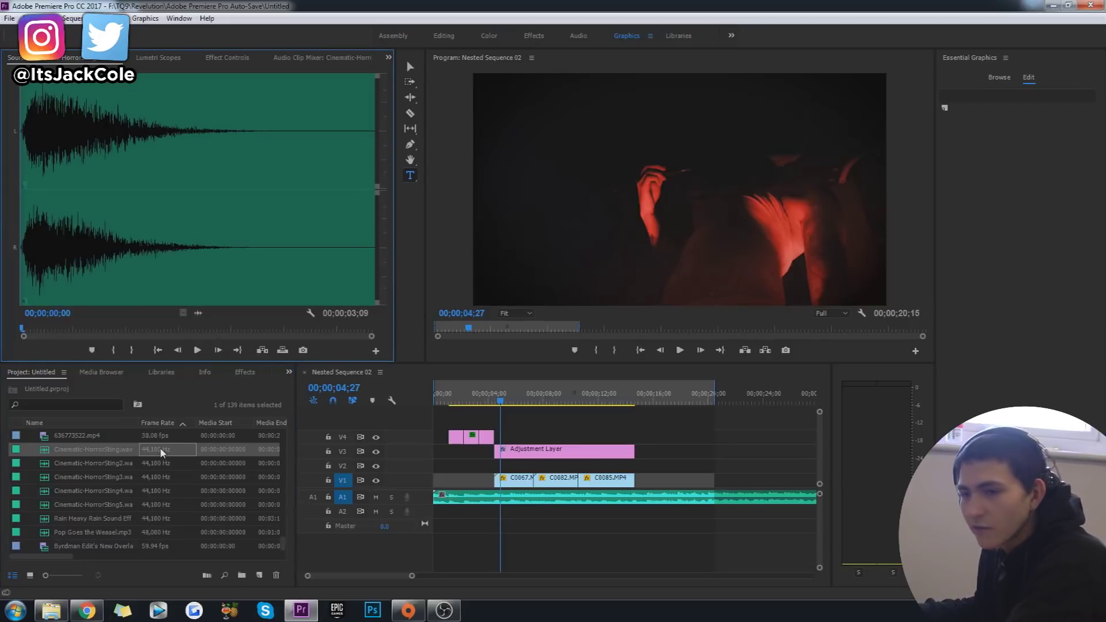
Step: Audition the second, third and fourth horror stings in the Source Monitor
click(198, 351)
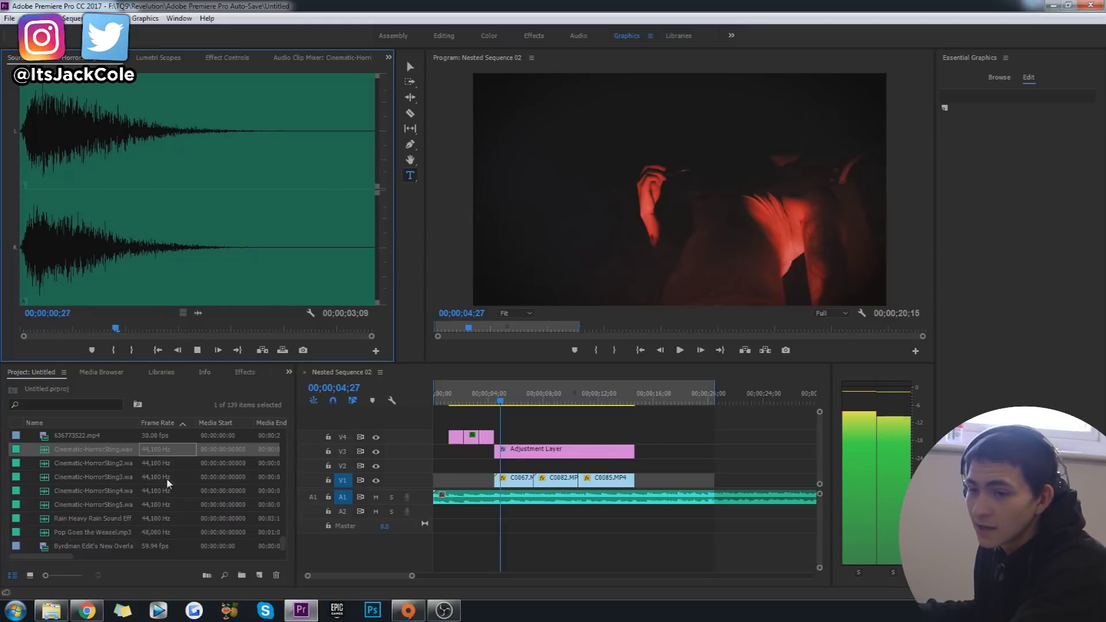
double_click(164, 463)
key(space)
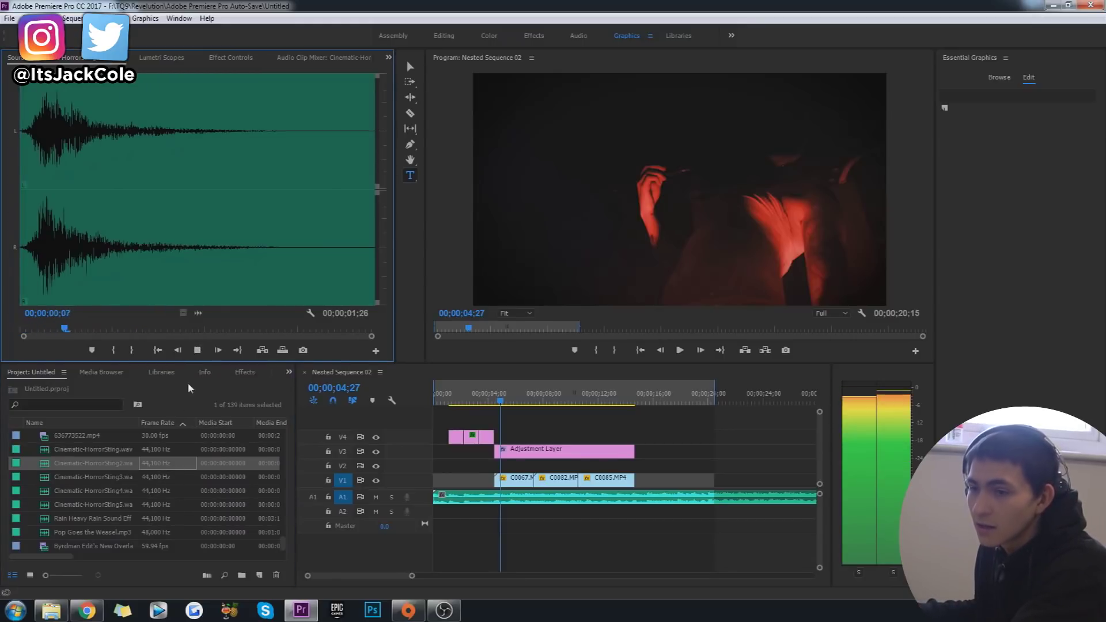
double_click(162, 477)
double_click(160, 490)
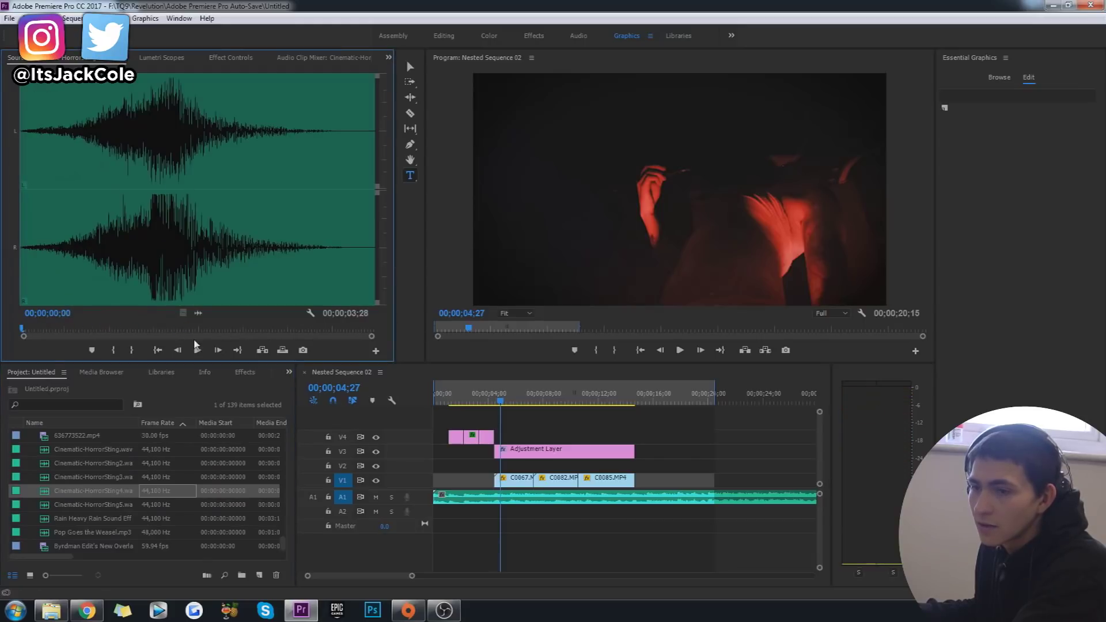
key(space)
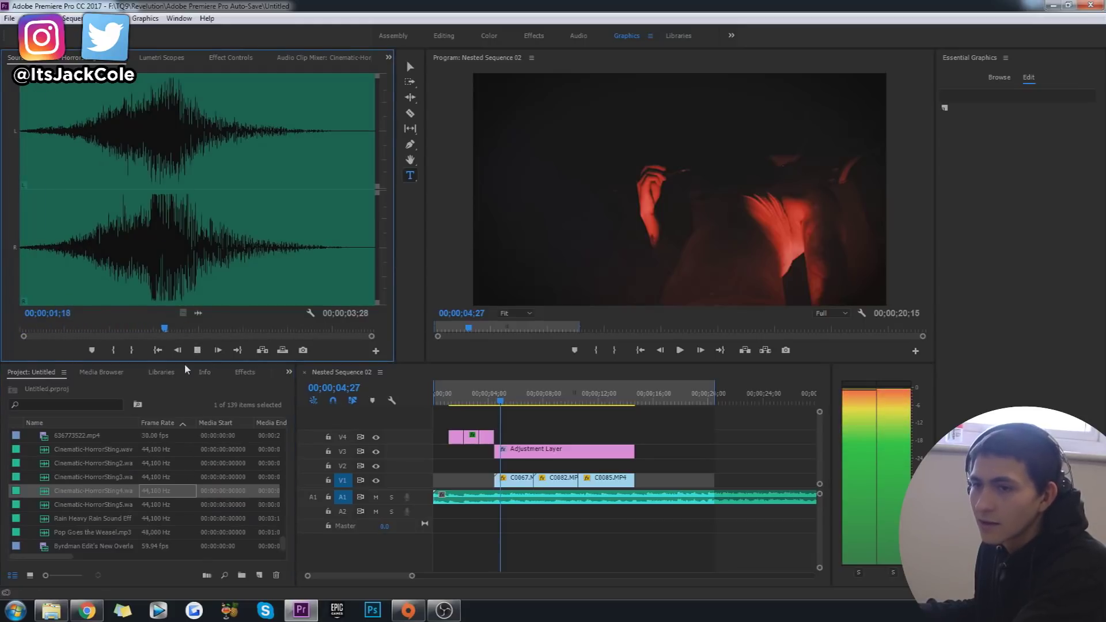
key(space)
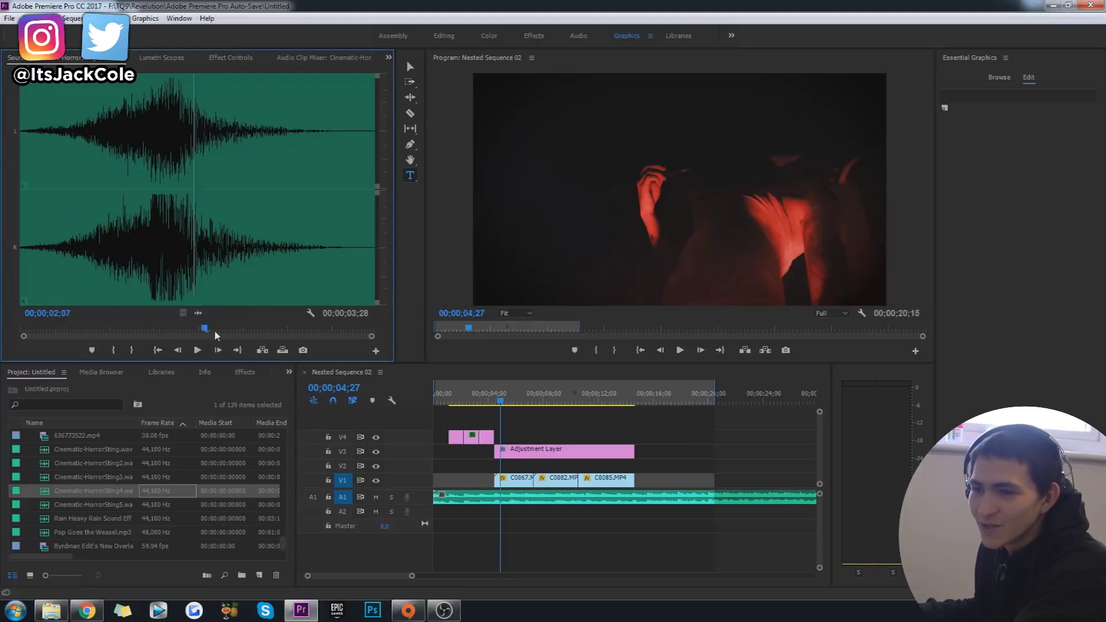
drag(216, 334, 2, 346)
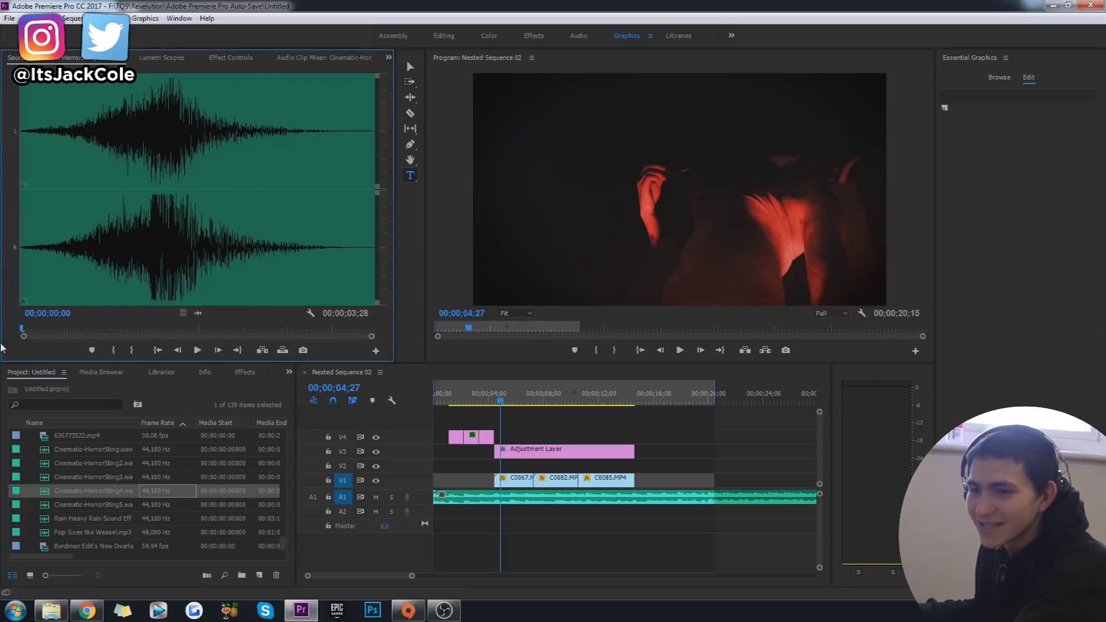
click(189, 357)
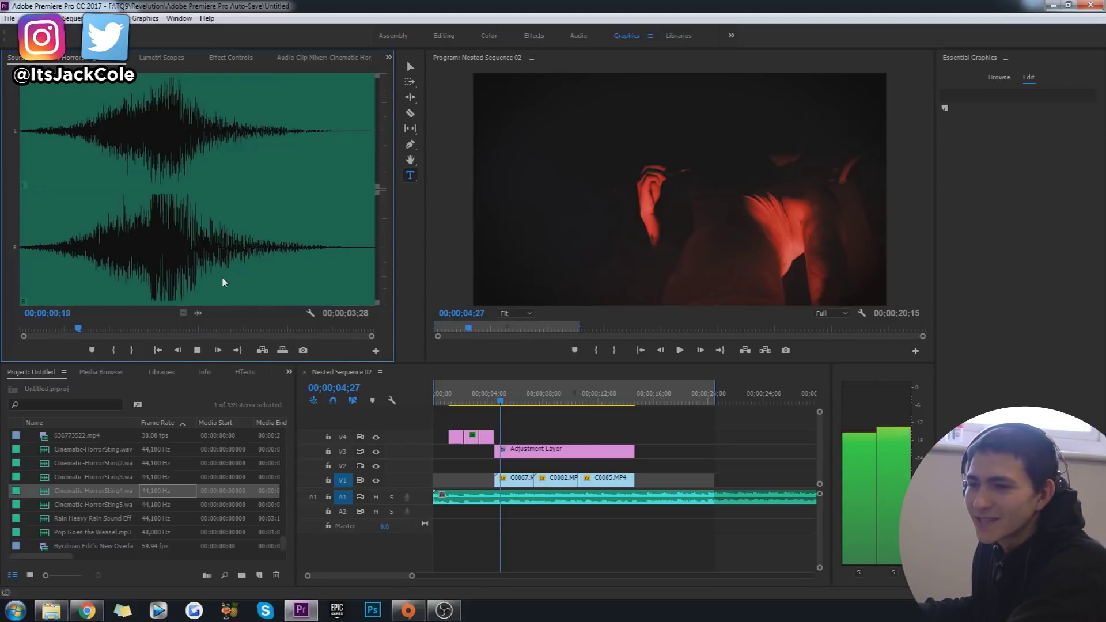
key(space)
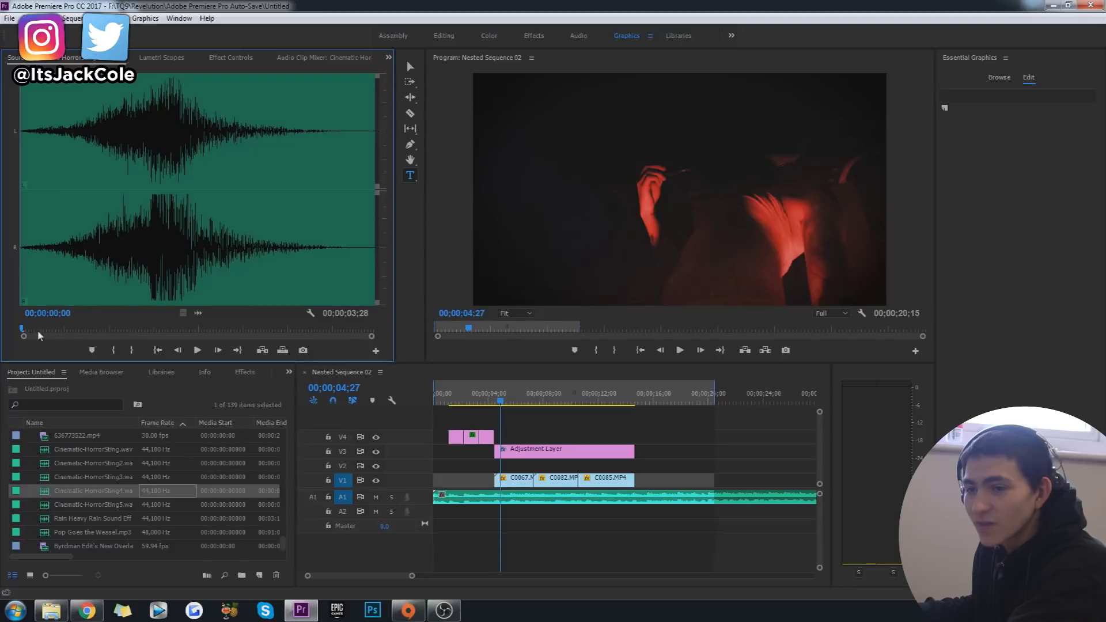
Step: Place the fourth sting, from 00;00;01;28, on track A2 at about 00;00;14;21
click(194, 279)
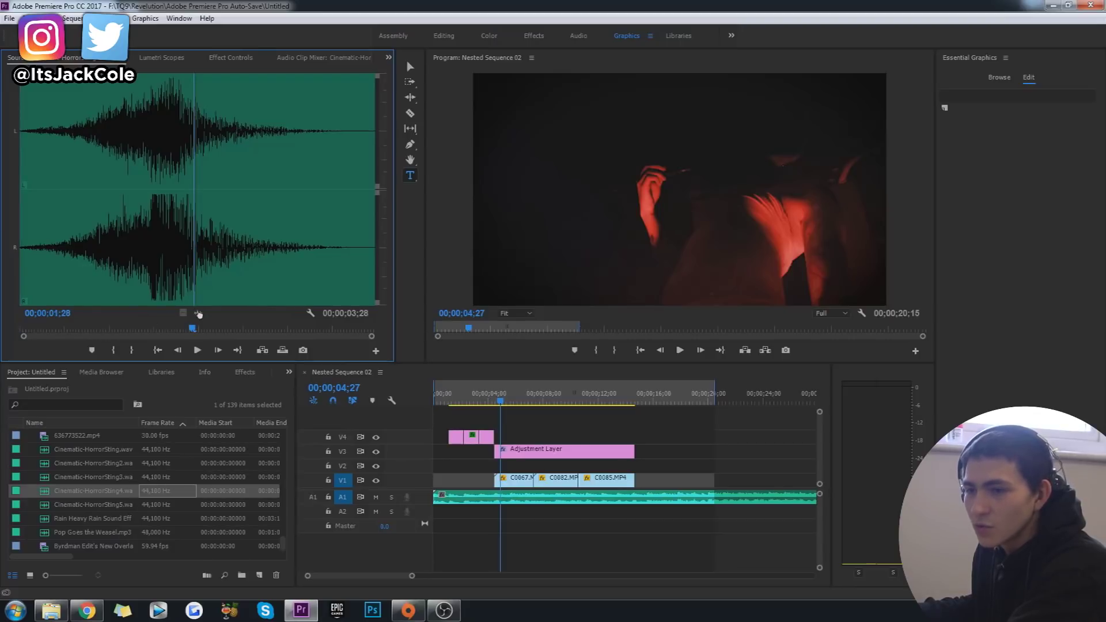
drag(656, 535, 657, 512)
click(636, 402)
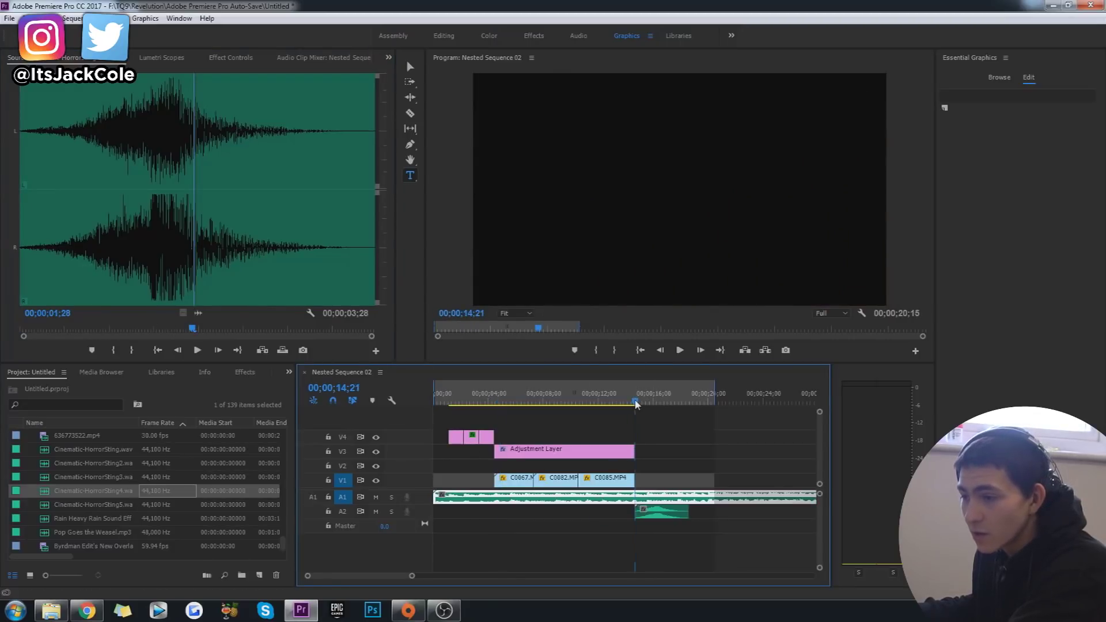
key(=)
key(=)
key(=)
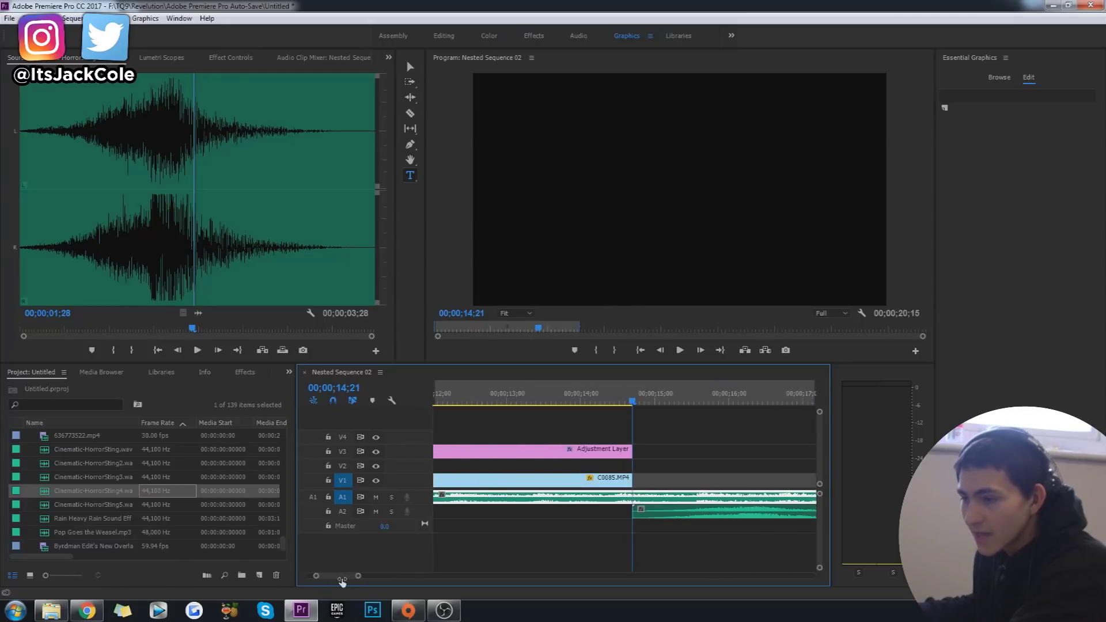
key(-)
key(-)
key(-)
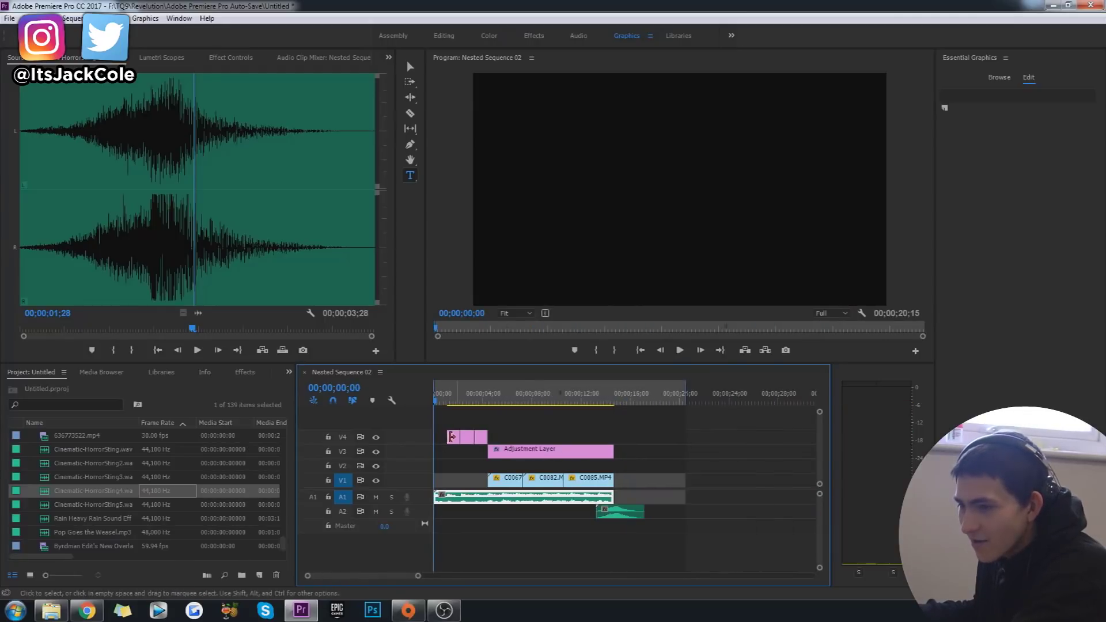
key(Home)
Step: Copy the HORROR title onto V1 right after the last clip
click(628, 402)
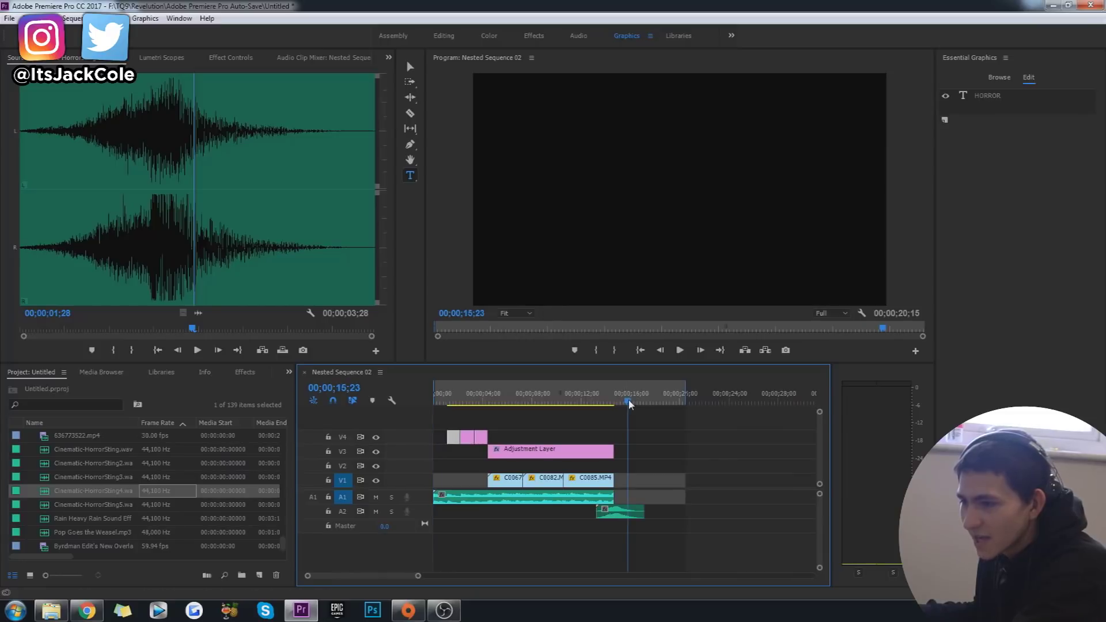
drag(453, 436, 628, 481)
click(618, 398)
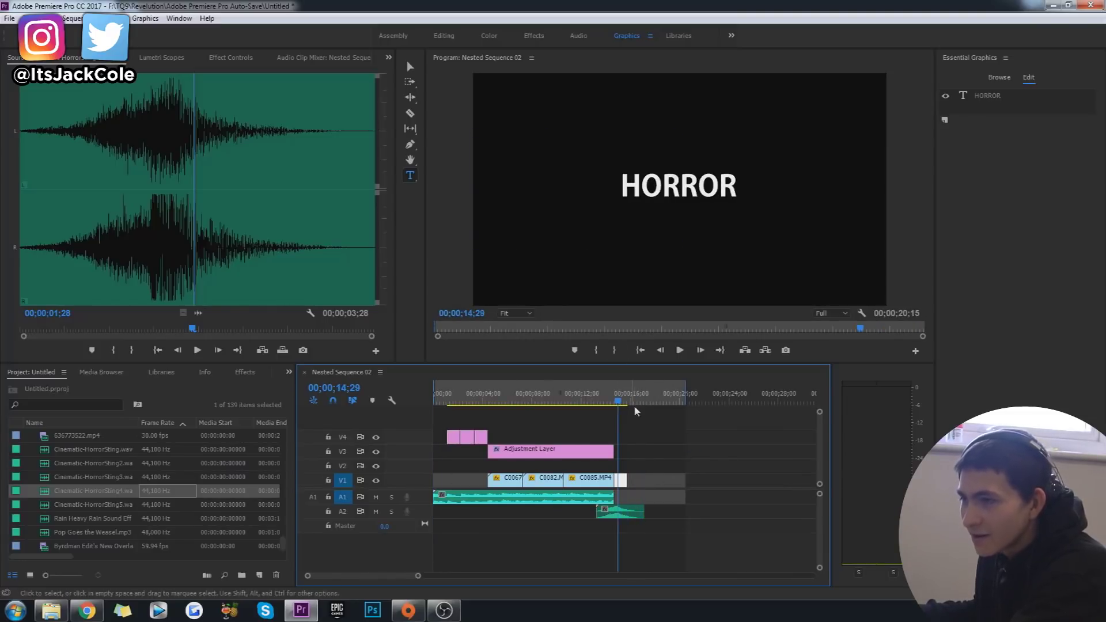
Step: Replace the copied title's text with 'FIN.'
click(673, 190)
key(ctrl+a)
text(FIMN)
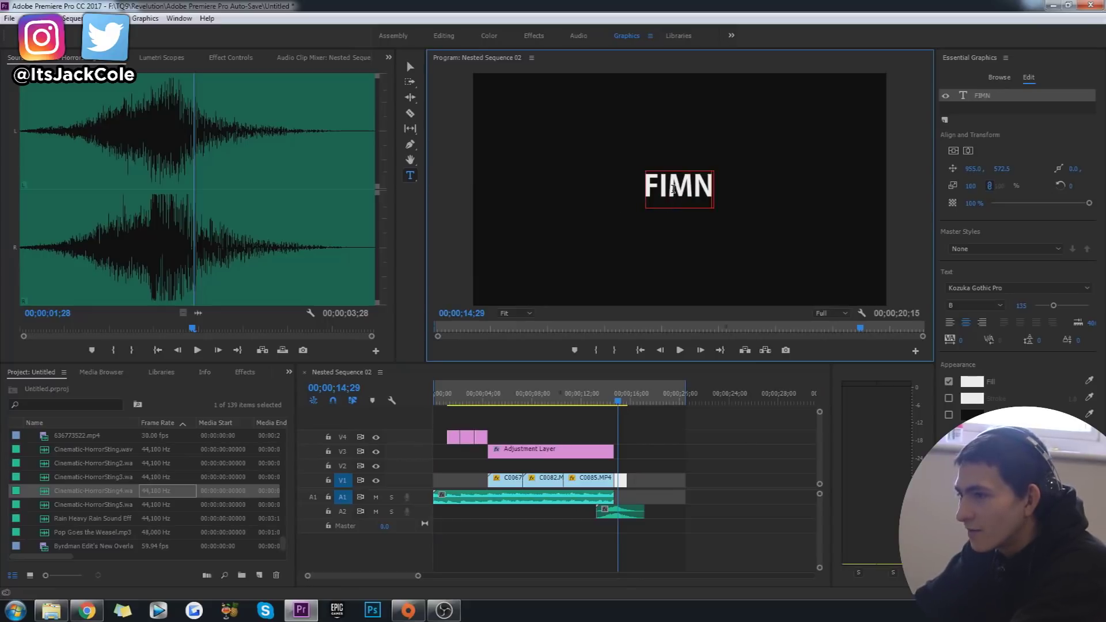
key(BackSpace)
key(BackSpace)
text(N.)
key(ctrl+a)
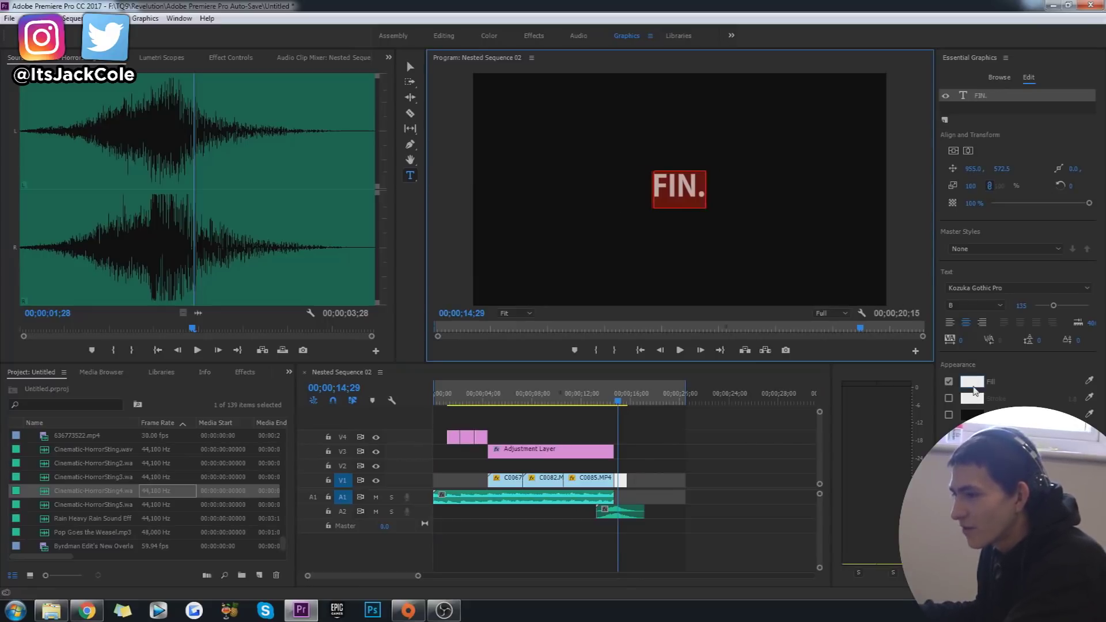
click(975, 391)
Step: Set the FIN. text fill to red, then to the darker red A00000
click(556, 371)
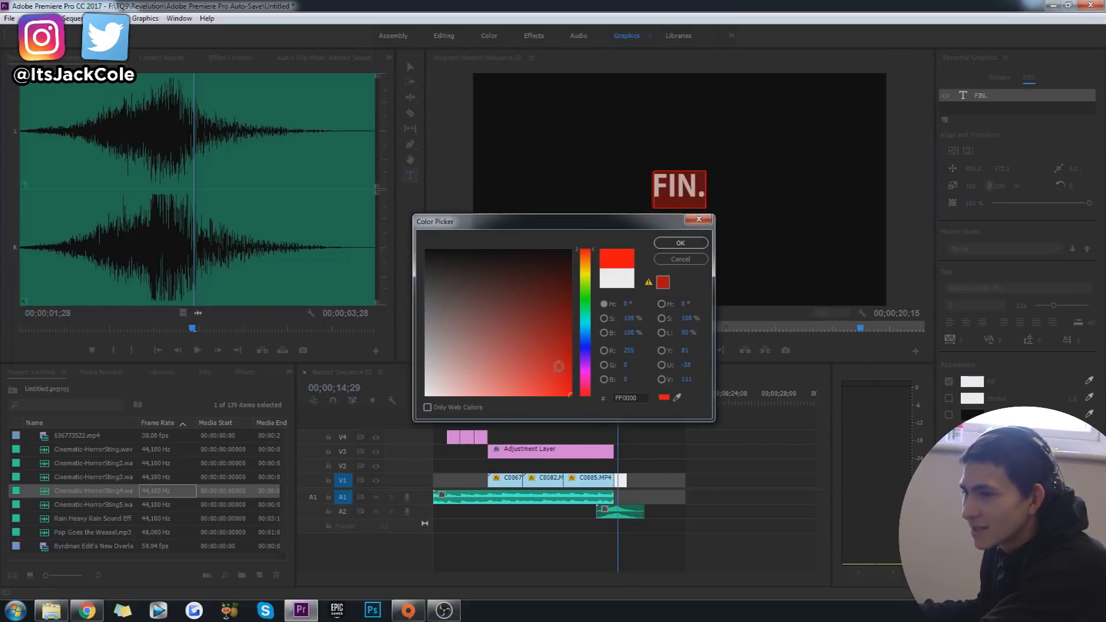
click(681, 243)
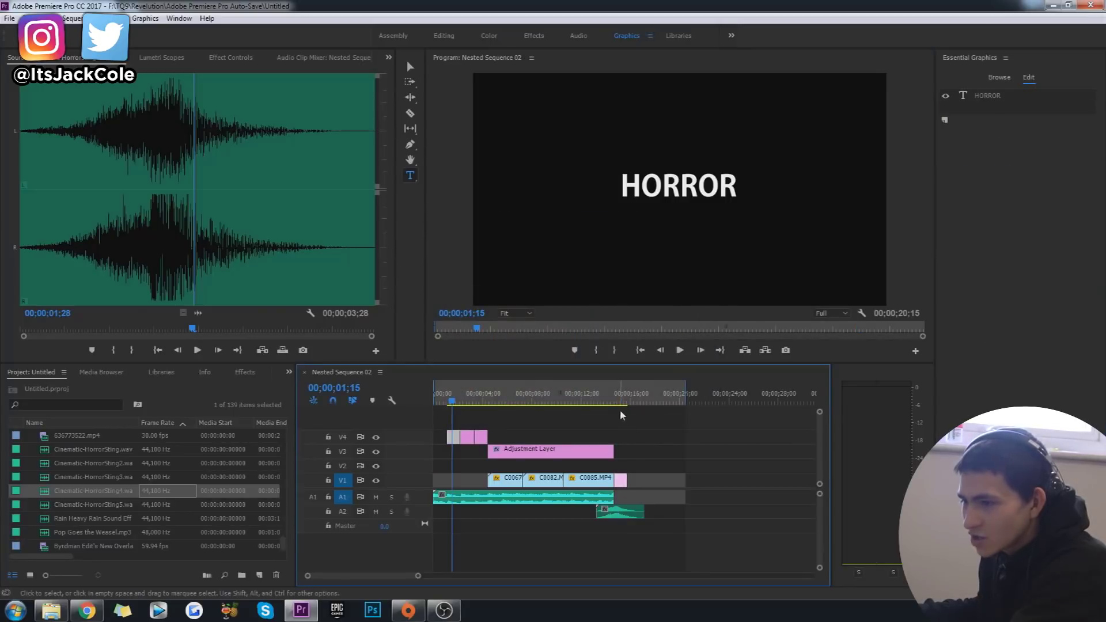
click(621, 399)
click(691, 181)
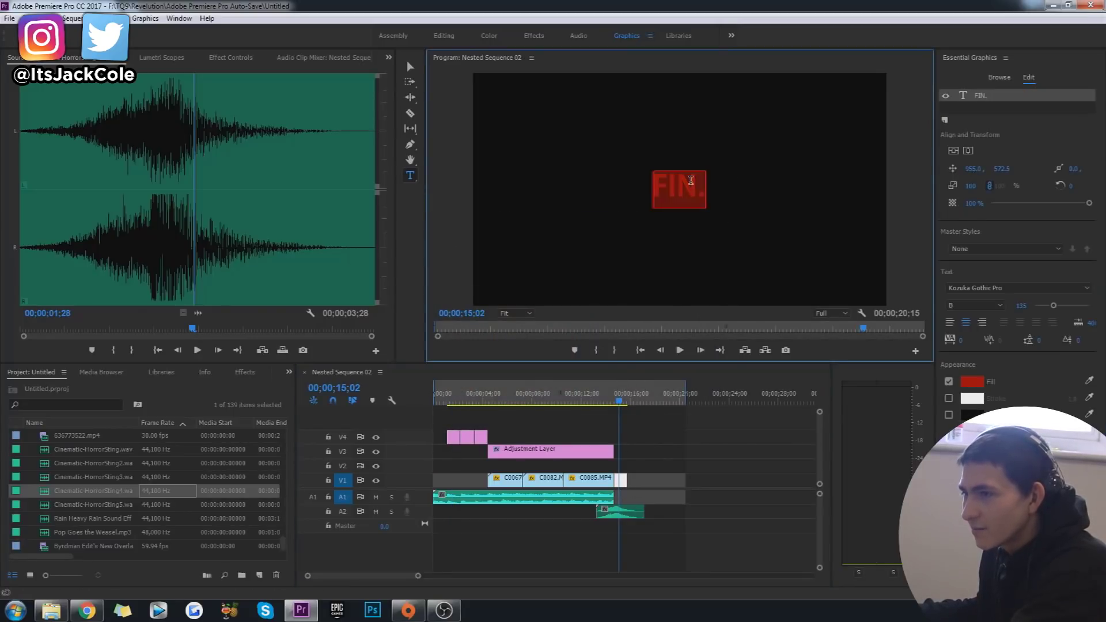
click(973, 380)
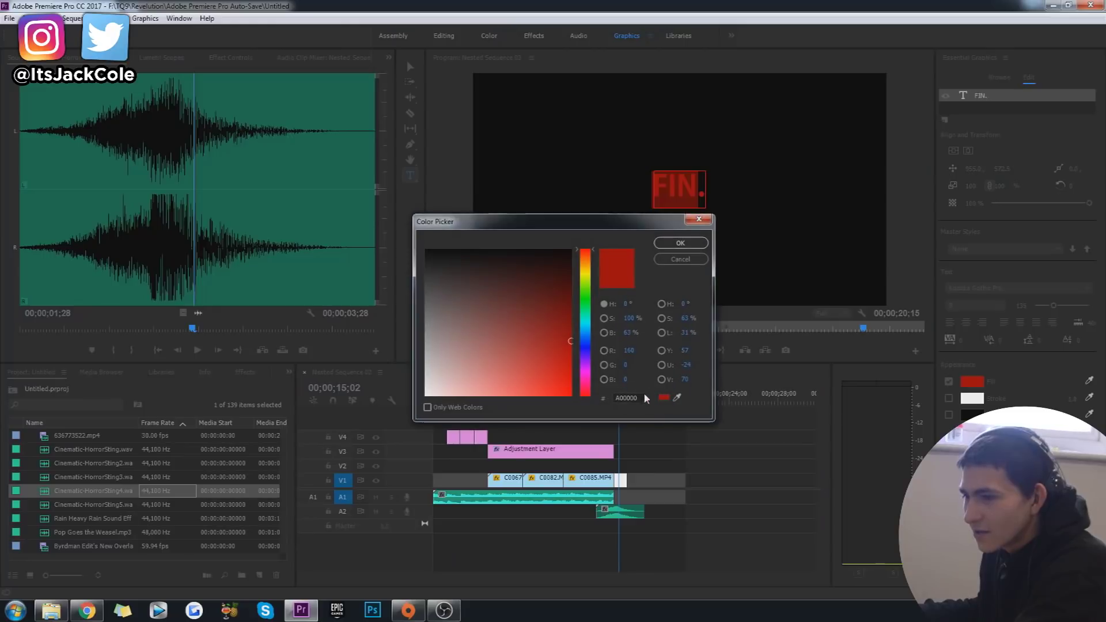
click(680, 242)
Step: Give the HORROR title text the same dark red fill, A00000
click(470, 396)
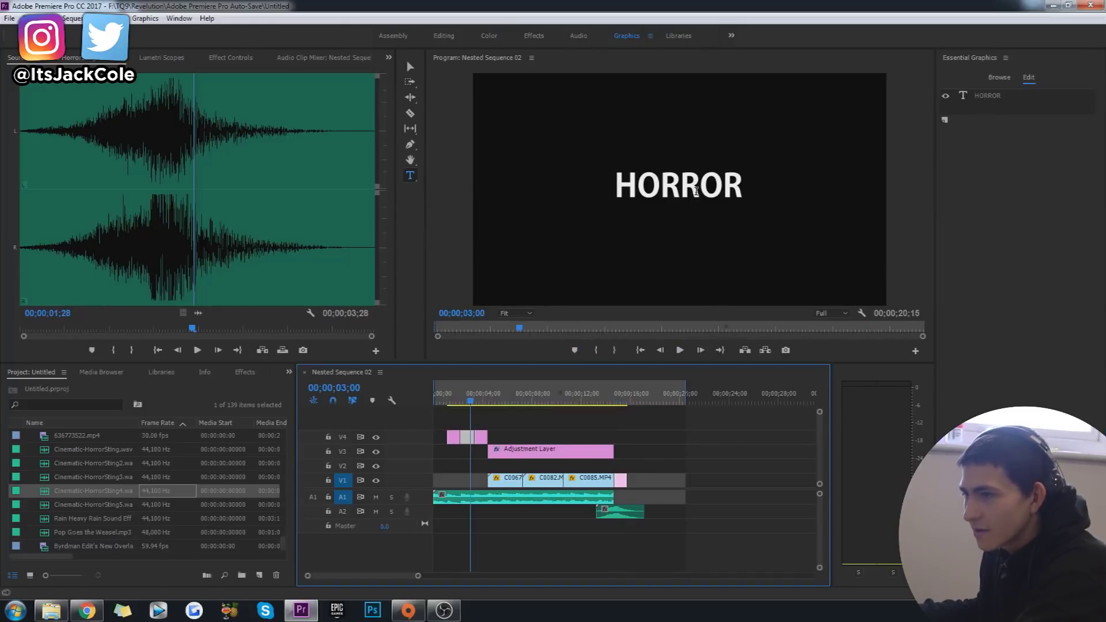
click(700, 190)
click(973, 381)
double_click(629, 398)
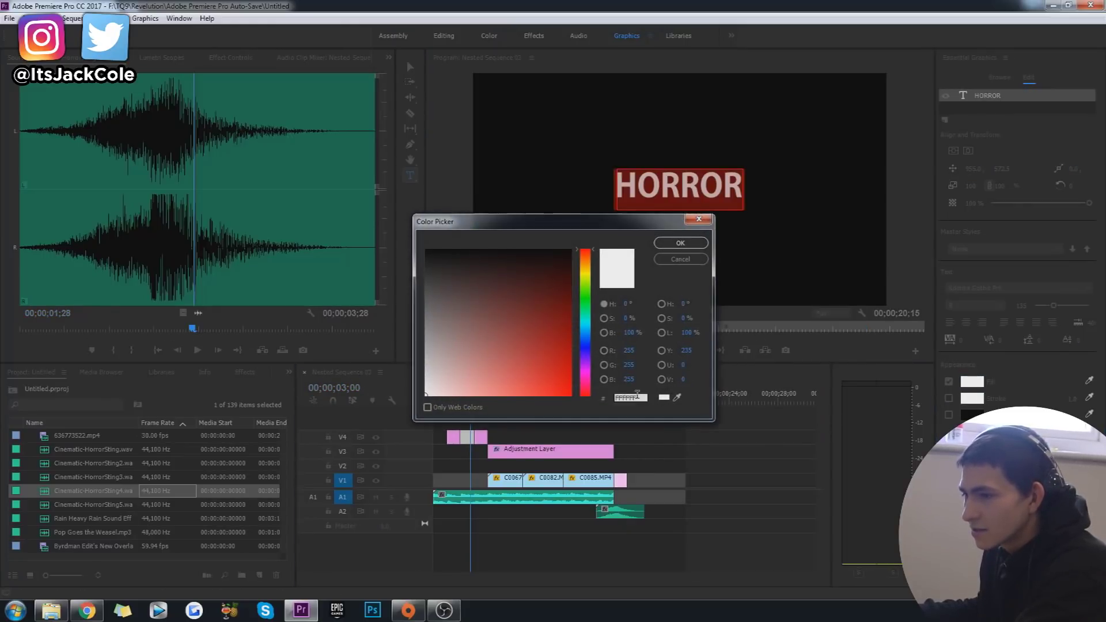
text(A00000)
click(680, 243)
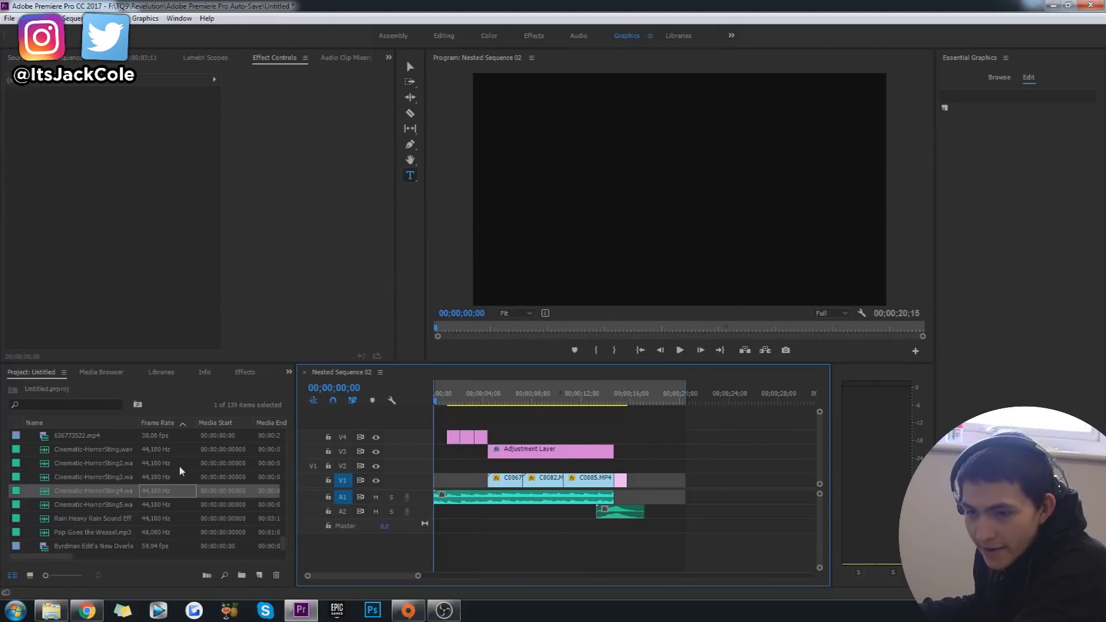
Step: Place Cinematic-HorrorSting.wav on A2 near 8 seconds and set its volume to -10 dB
double_click(170, 506)
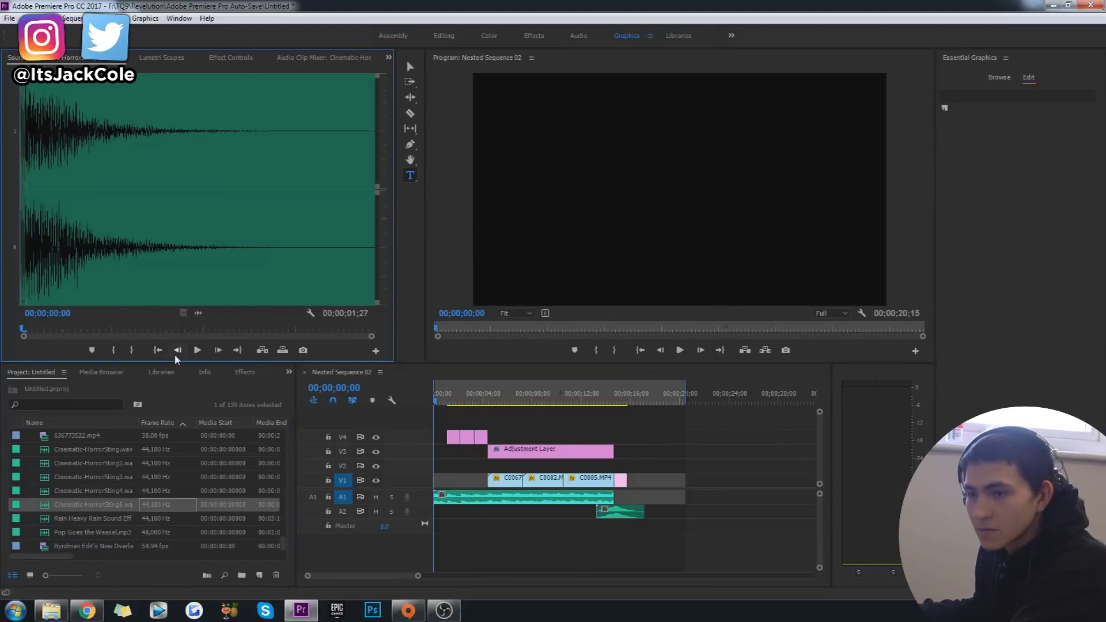
key(space)
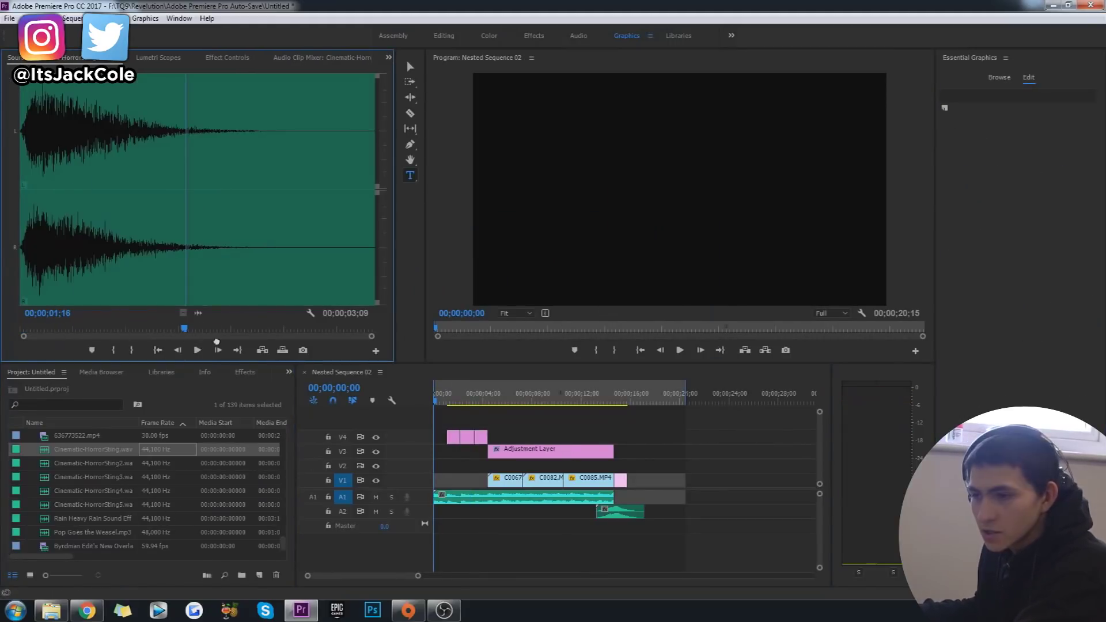
drag(196, 191, 530, 525)
click(535, 401)
click(531, 513)
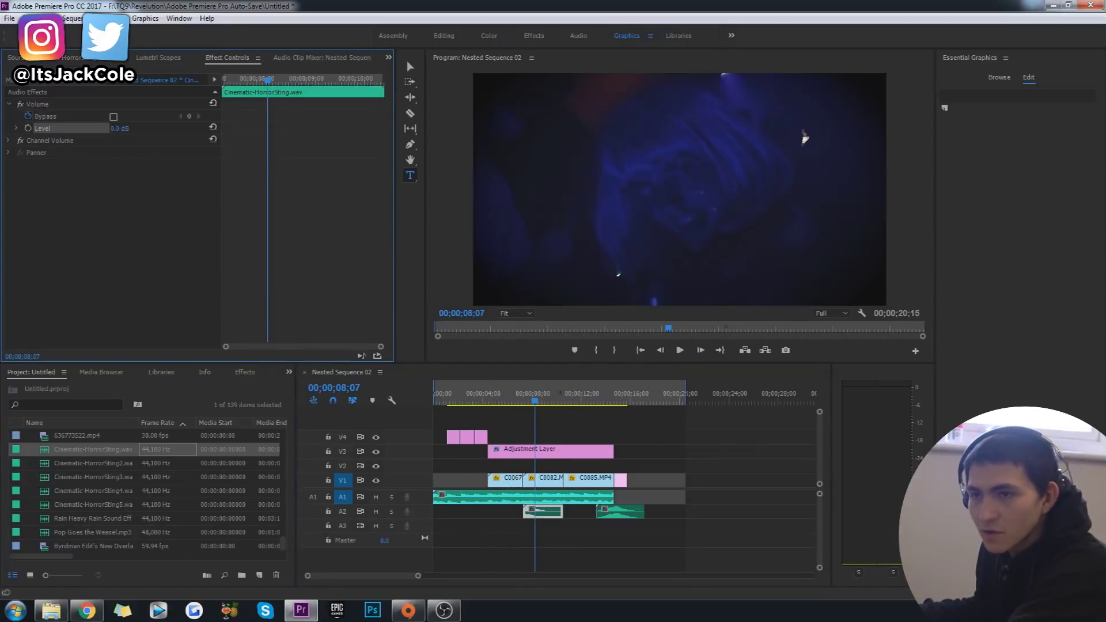
text(-10)
key(Return)
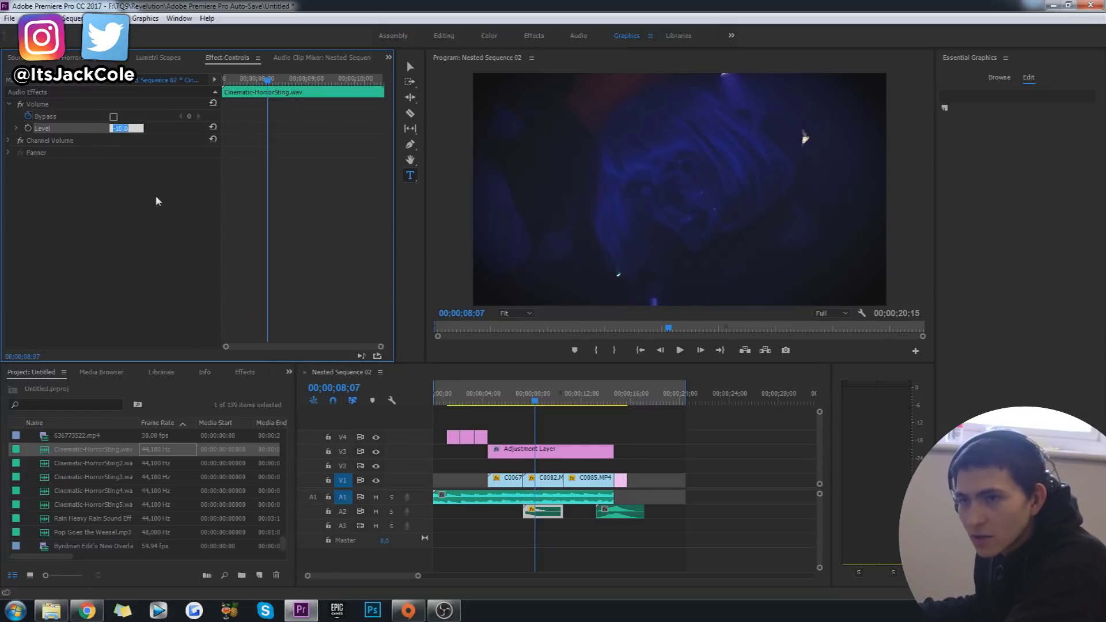
Step: Add Cinematic-HorrorSting3 to A2 and set its volume level to -10 dB
drag(92, 477, 567, 520)
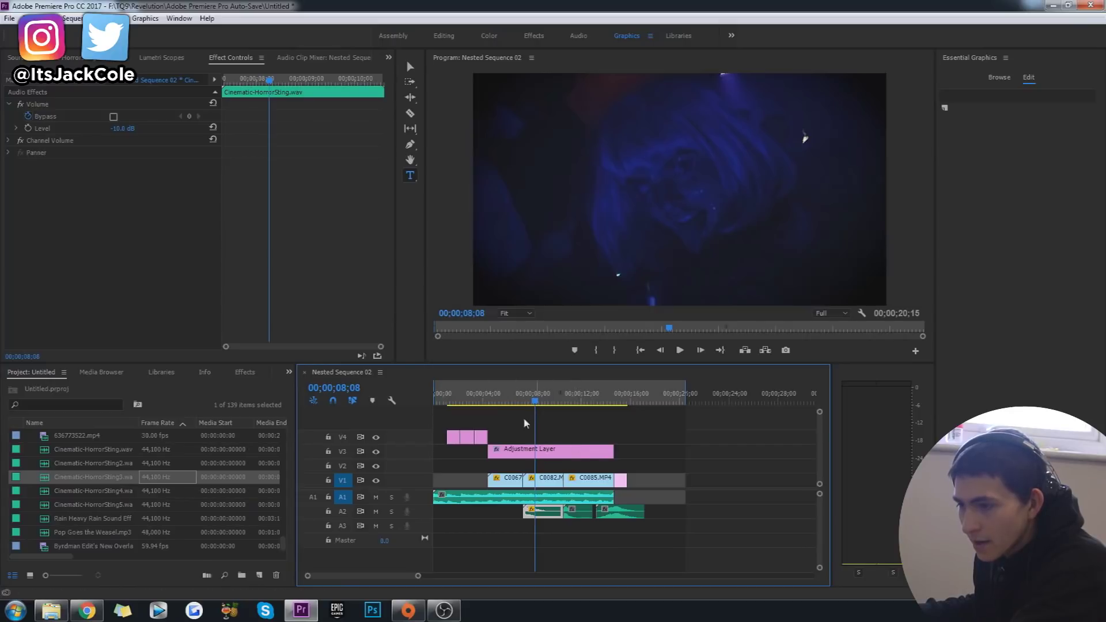
click(583, 517)
click(126, 128)
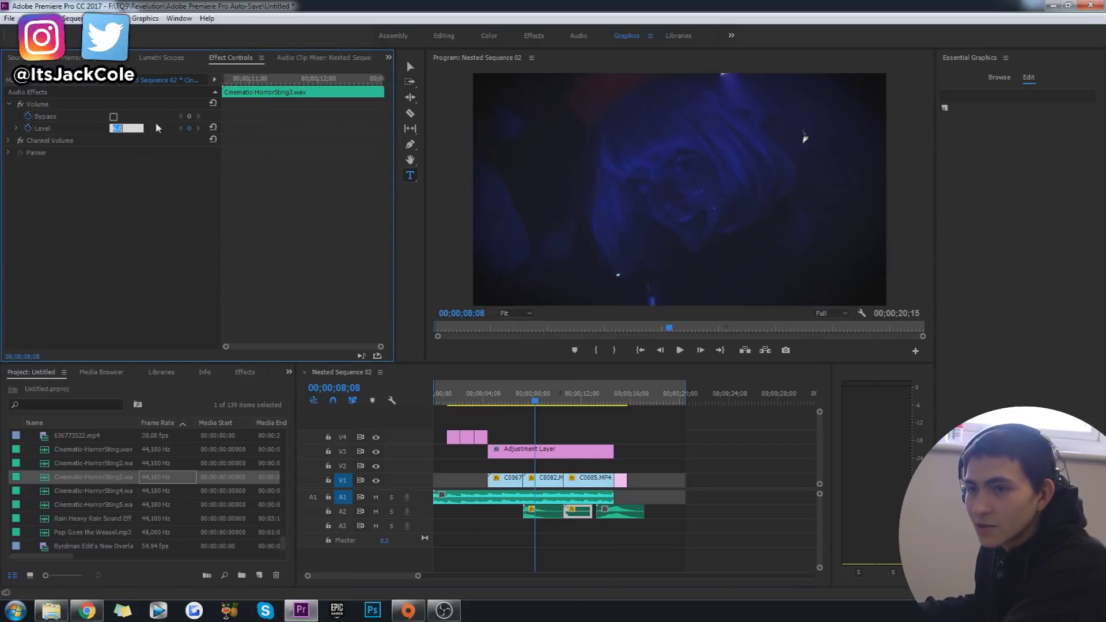
text(-10)
key(Return)
Step: Play the sequence from the start and save the project
click(553, 497)
key(Home)
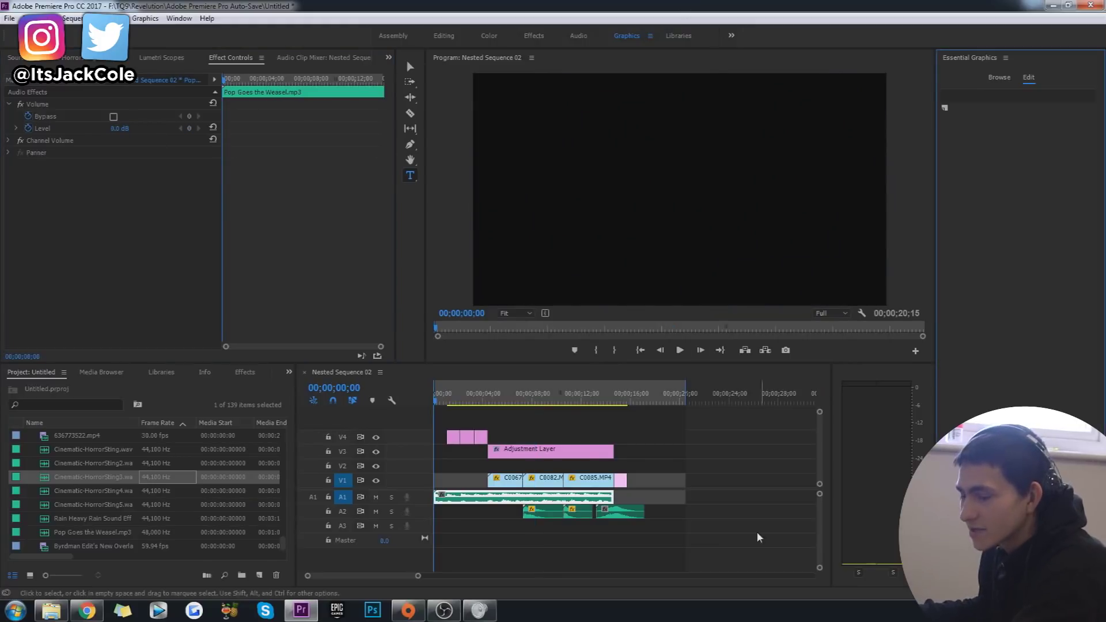
key(space)
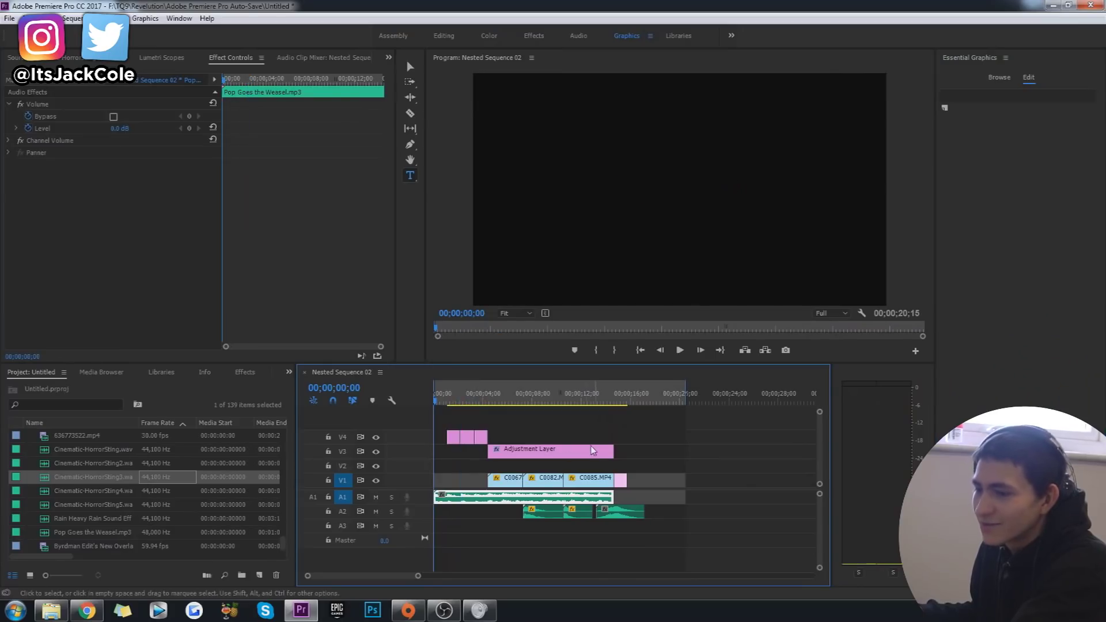
key(ctrl+s)
Step: Move the first A2 sting to the start of C0082 by pasting it onto A2 only
click(536, 508)
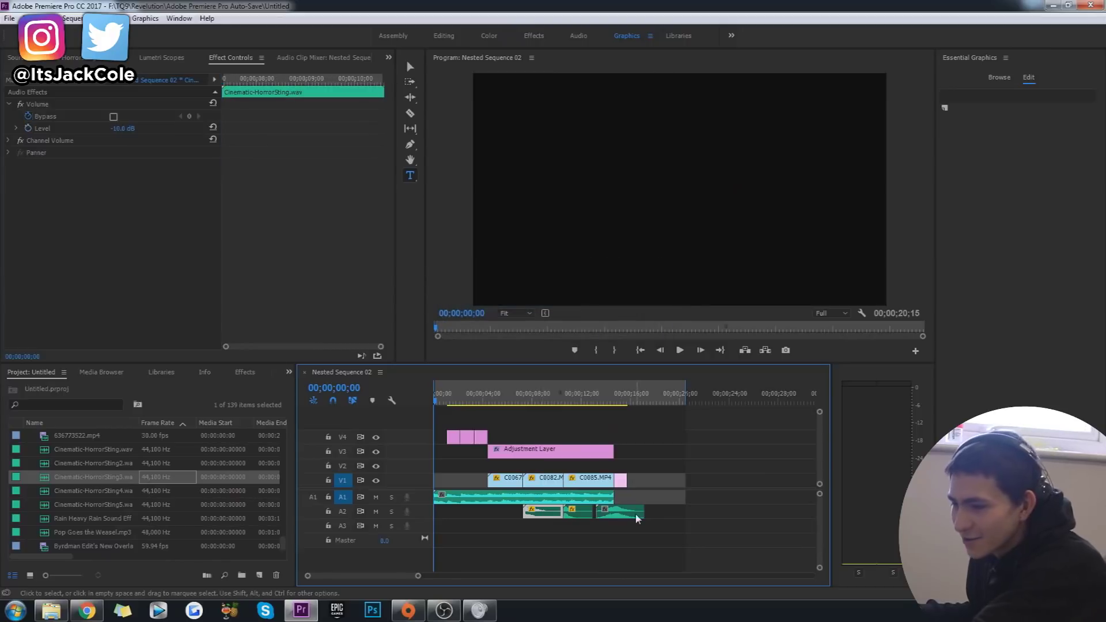
key(Delete)
click(576, 513)
click(524, 402)
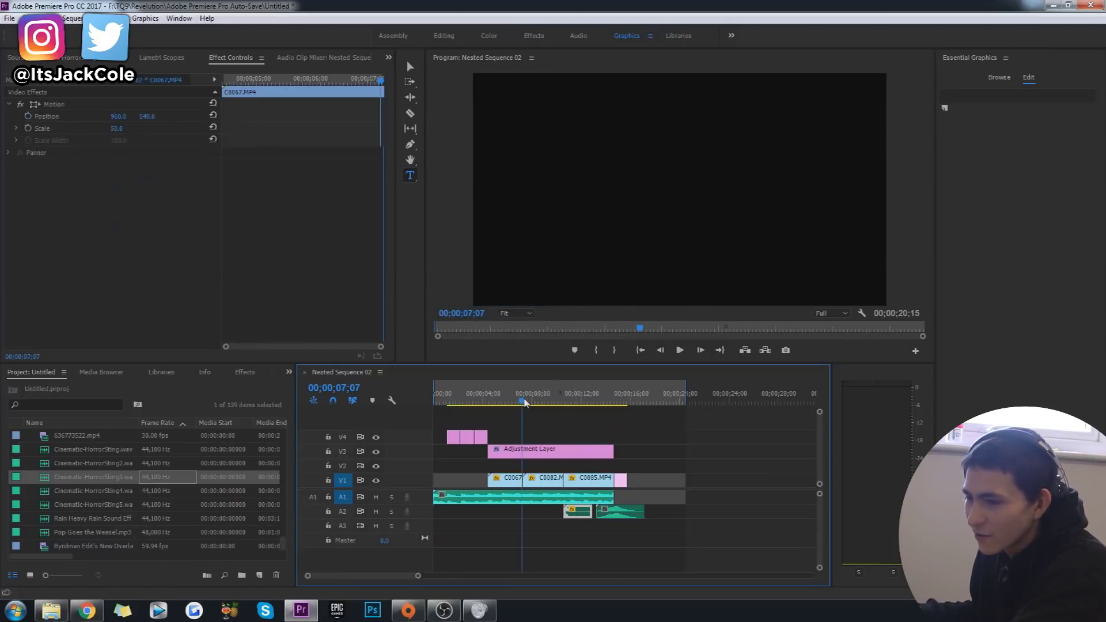
click(525, 403)
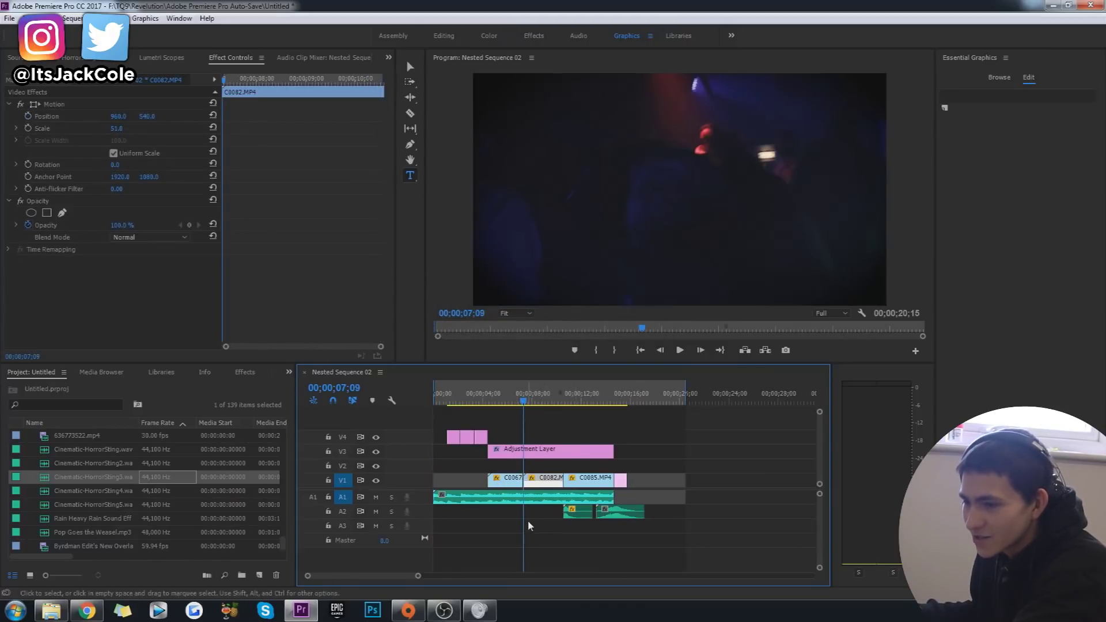
click(344, 511)
click(342, 497)
click(342, 480)
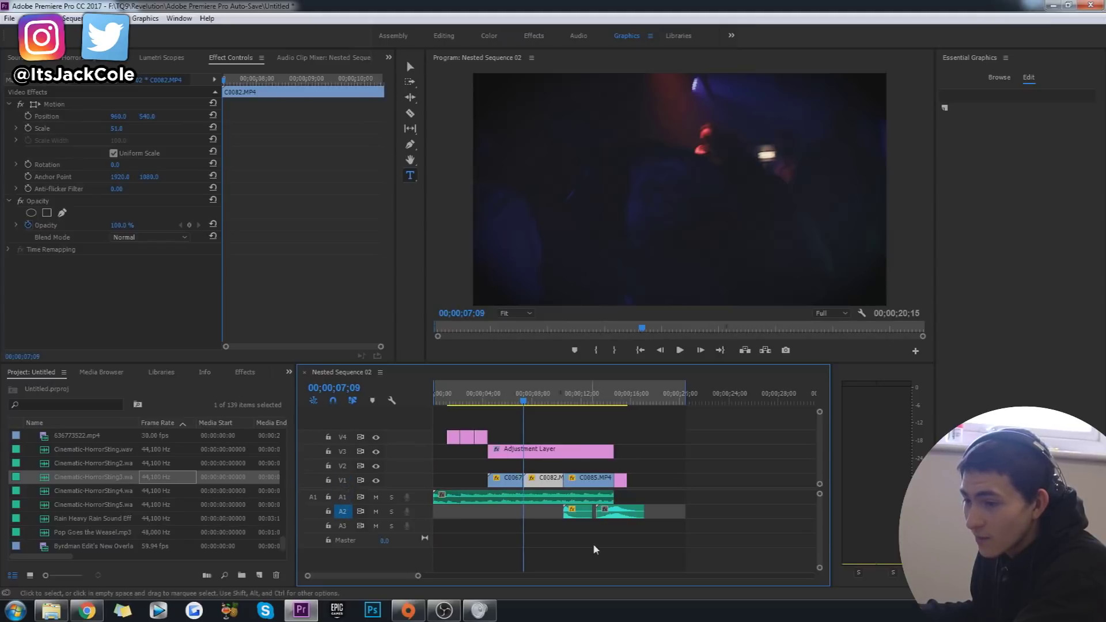
key(ctrl+v)
Step: Review the pasted sting at the C0082 cut and save the project
key(Up)
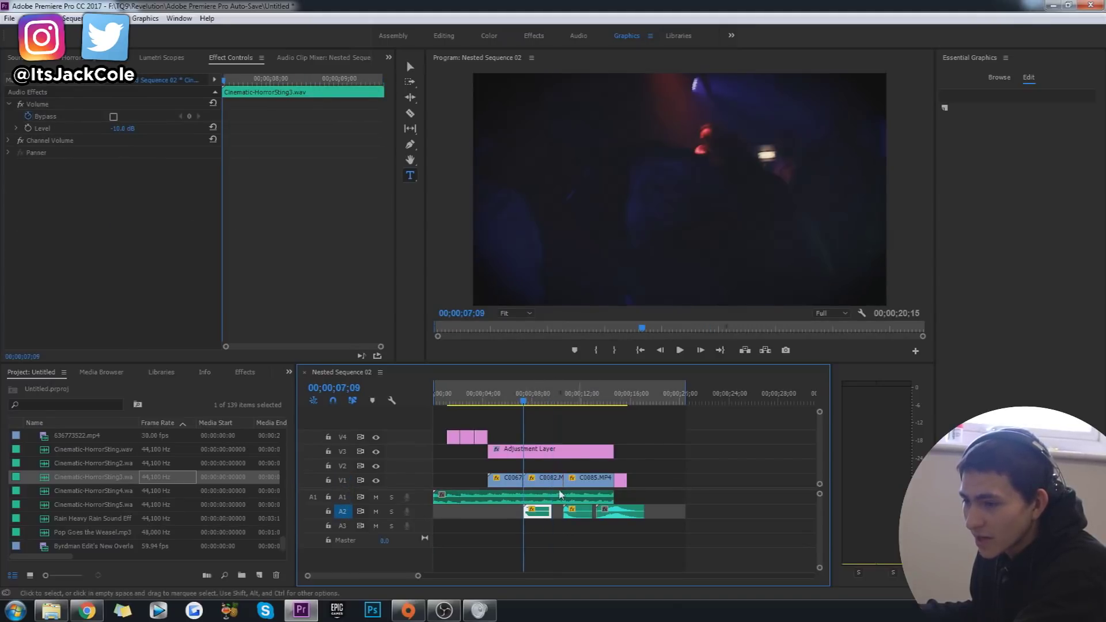
click(574, 543)
key(Left)
key(Left)
key(Left)
key(Left)
key(Left)
key(Left)
key(Left)
key(Left)
key(Left)
key(Left)
key(Left)
key(Left)
key(Left)
key(Left)
key(Left)
key(Left)
key(Left)
key(Left)
key(Left)
key(Left)
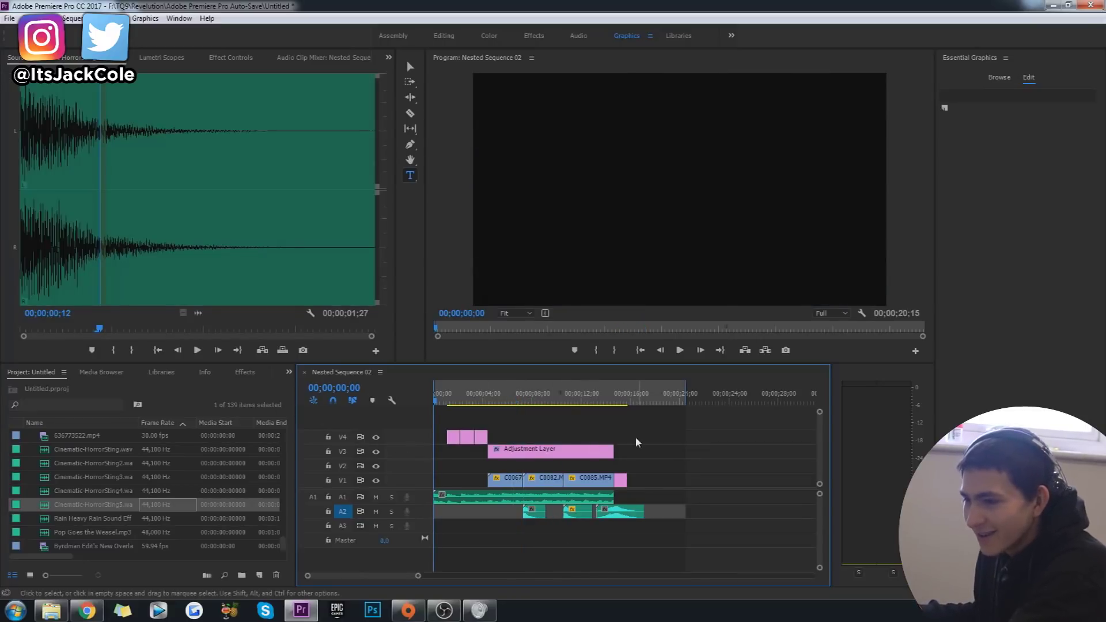
key(ctrl+s)
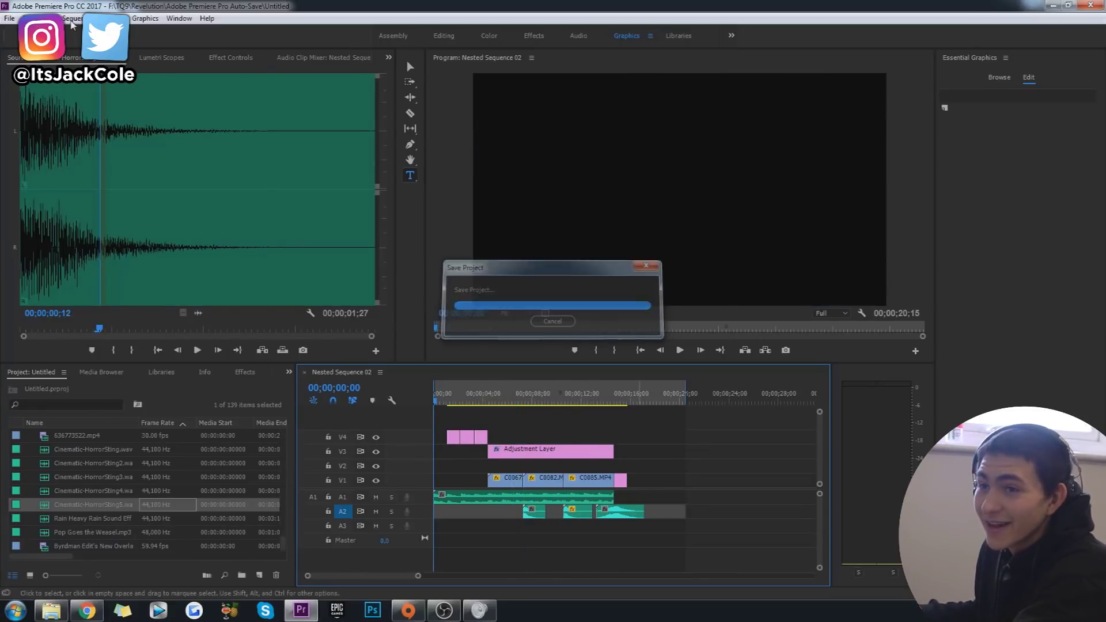
Step: Render preview files for the sequence with Sequence > Render In to Out
click(72, 19)
click(104, 61)
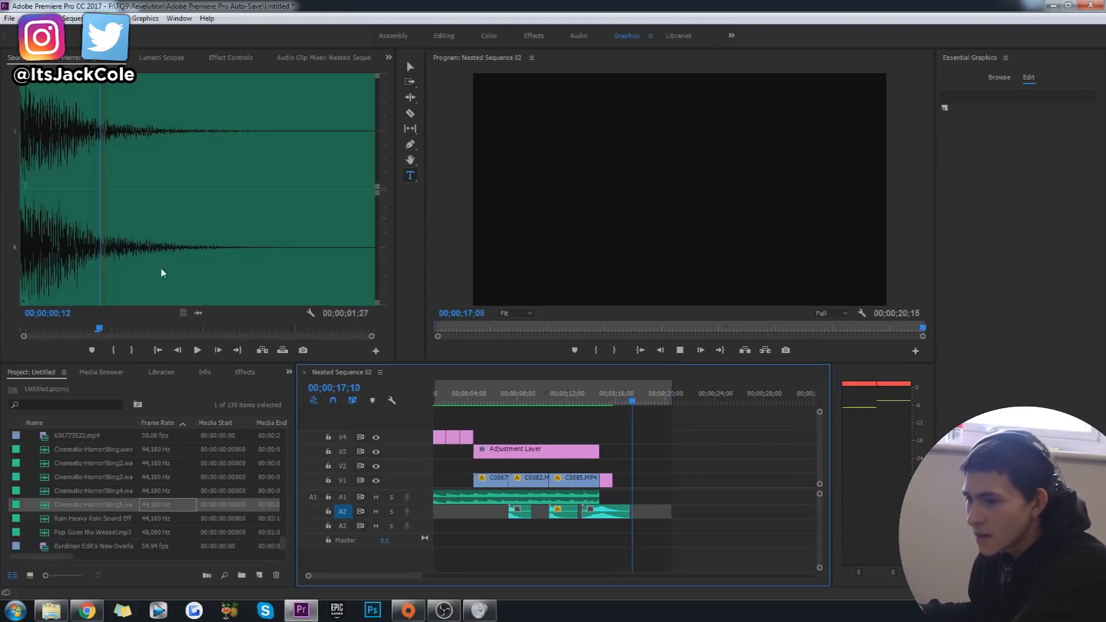
Step: Extend the FIN. title and set the last sting to a constant -10 dB without keyframes
key(space)
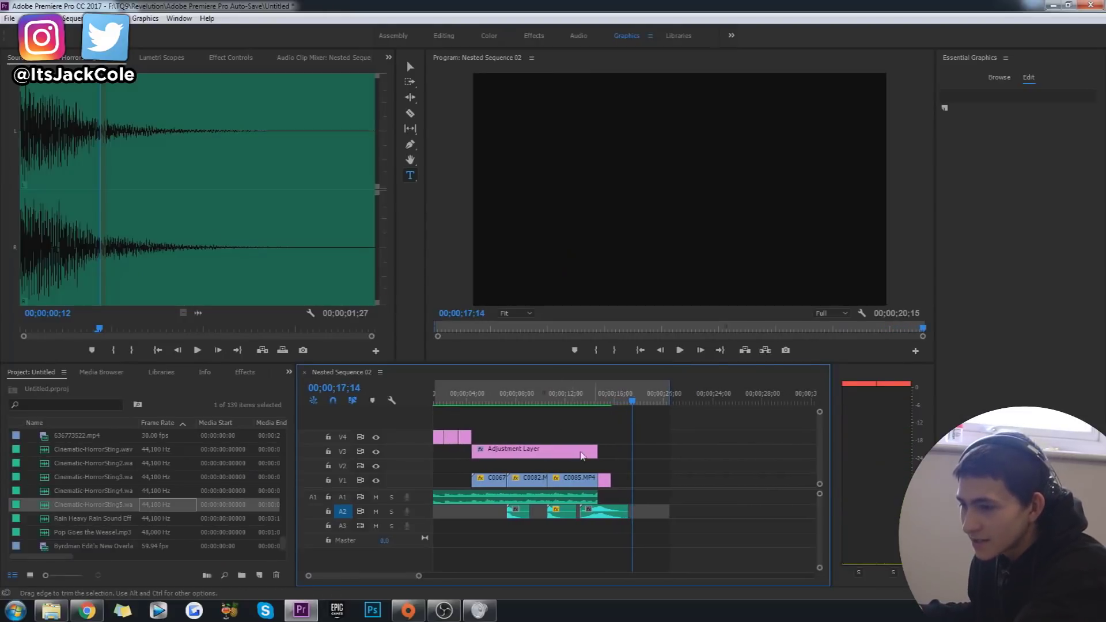
drag(607, 480, 628, 480)
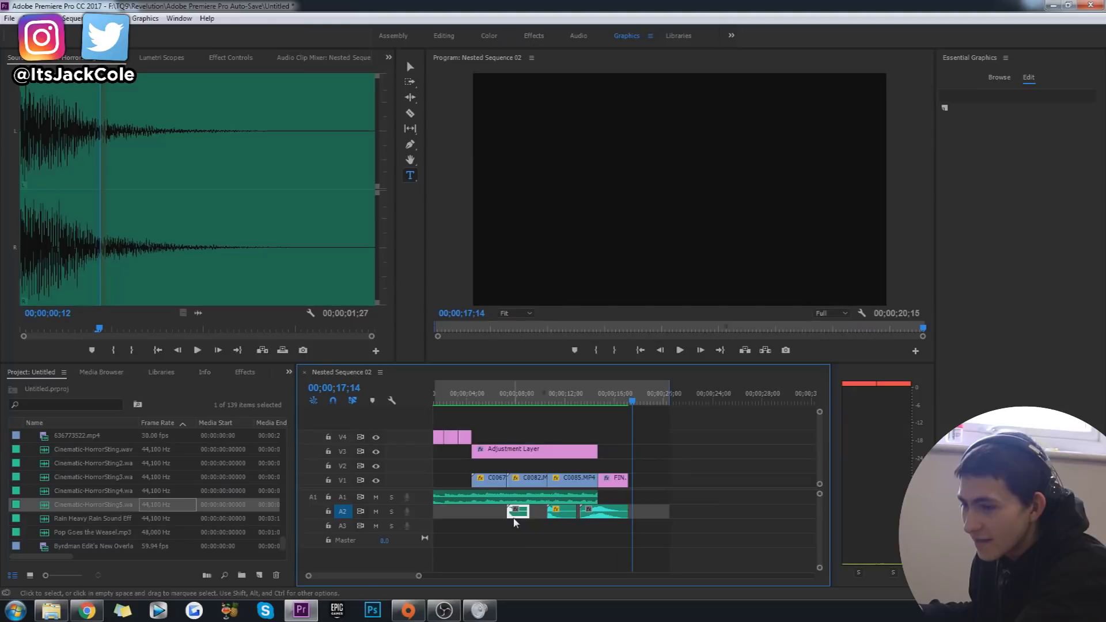
click(167, 58)
click(223, 58)
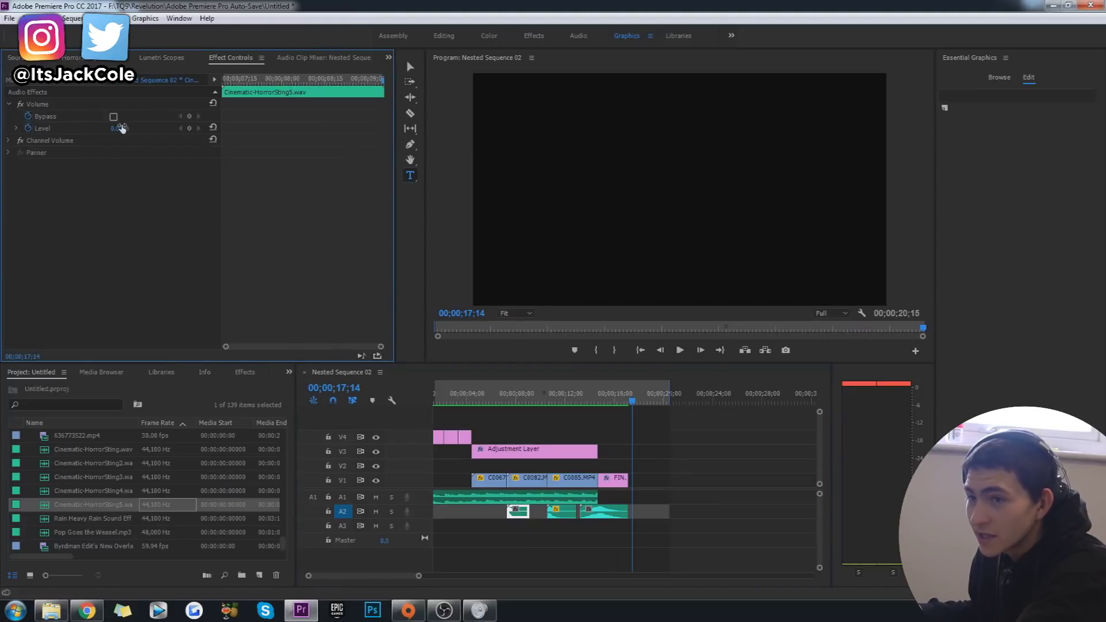
click(122, 128)
key(Return)
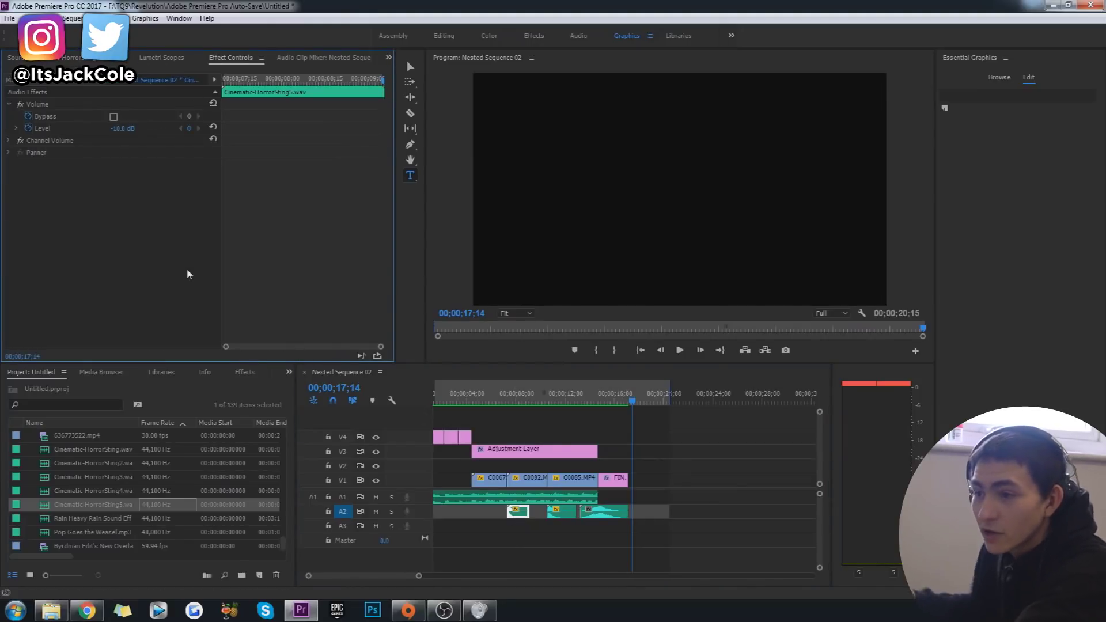
click(27, 128)
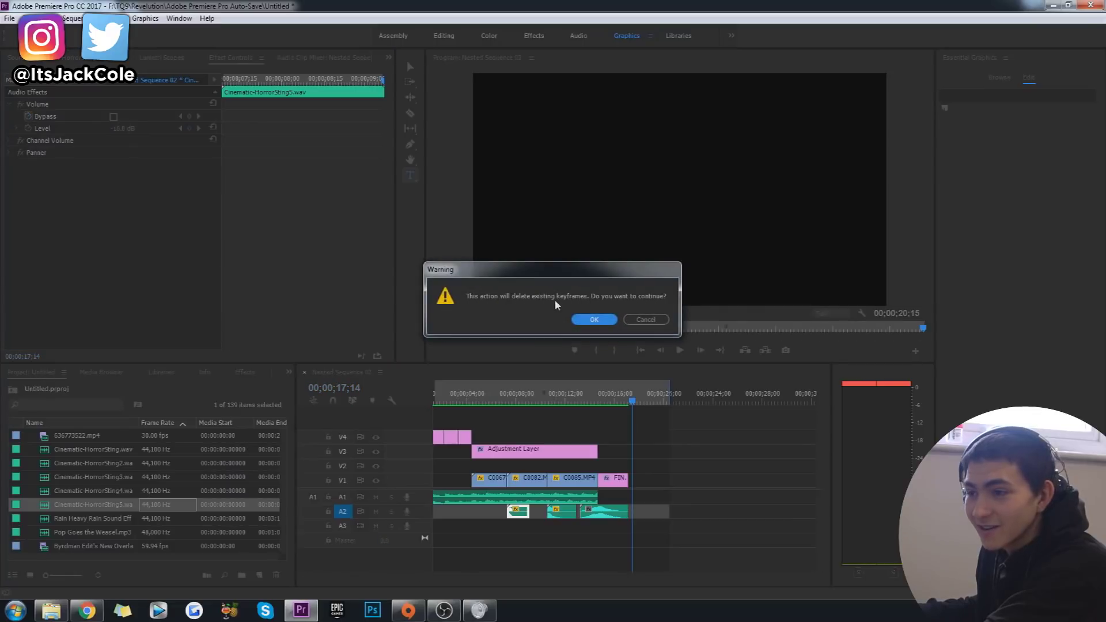
key(Return)
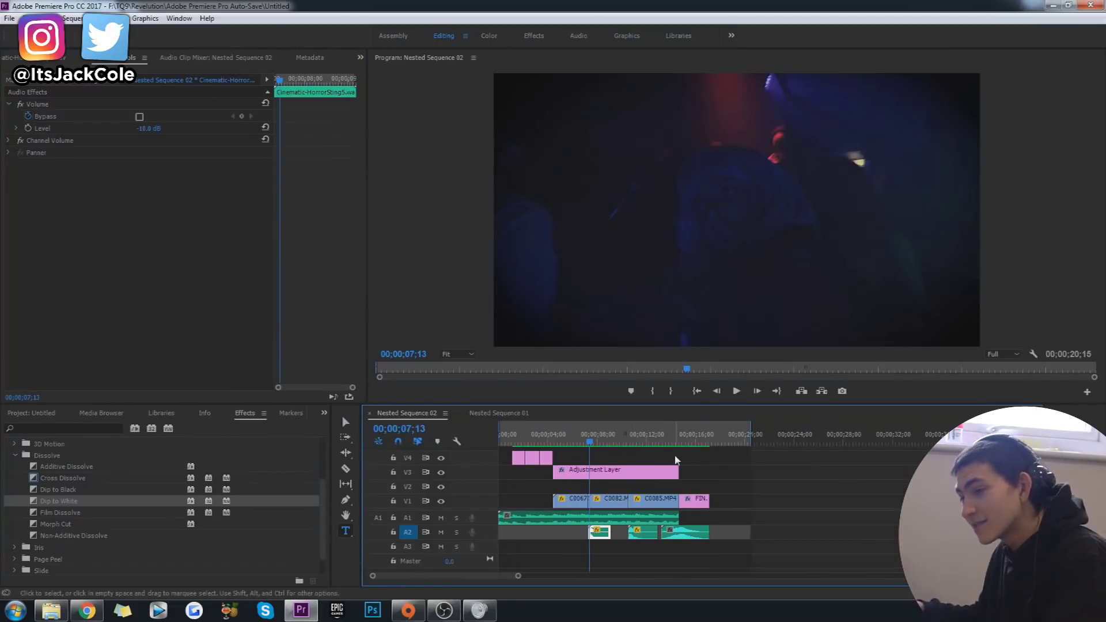
key(Home)
Step: Add Dip to White at the C0067/C0082 and C0082/C0085 cuts, shortening the first transition
click(868, 509)
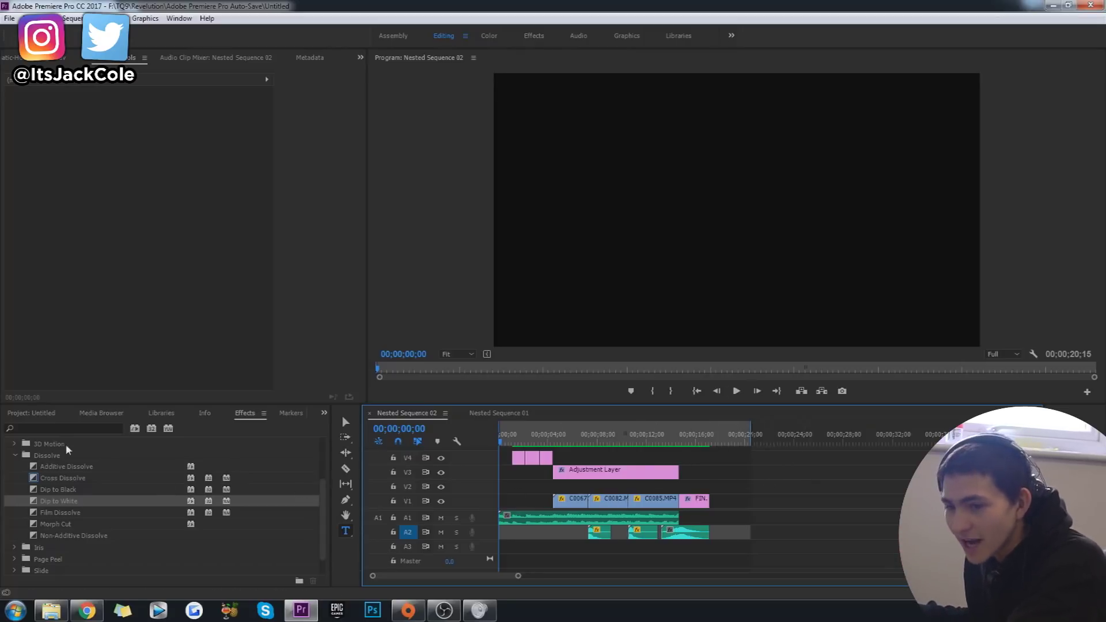
click(99, 425)
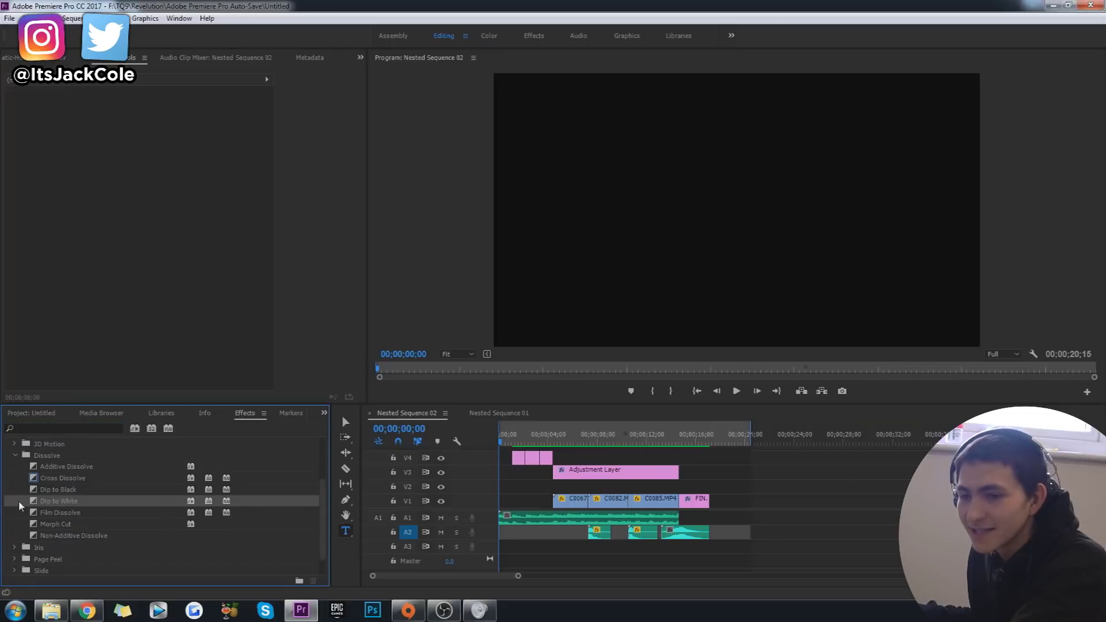
drag(559, 443, 592, 449)
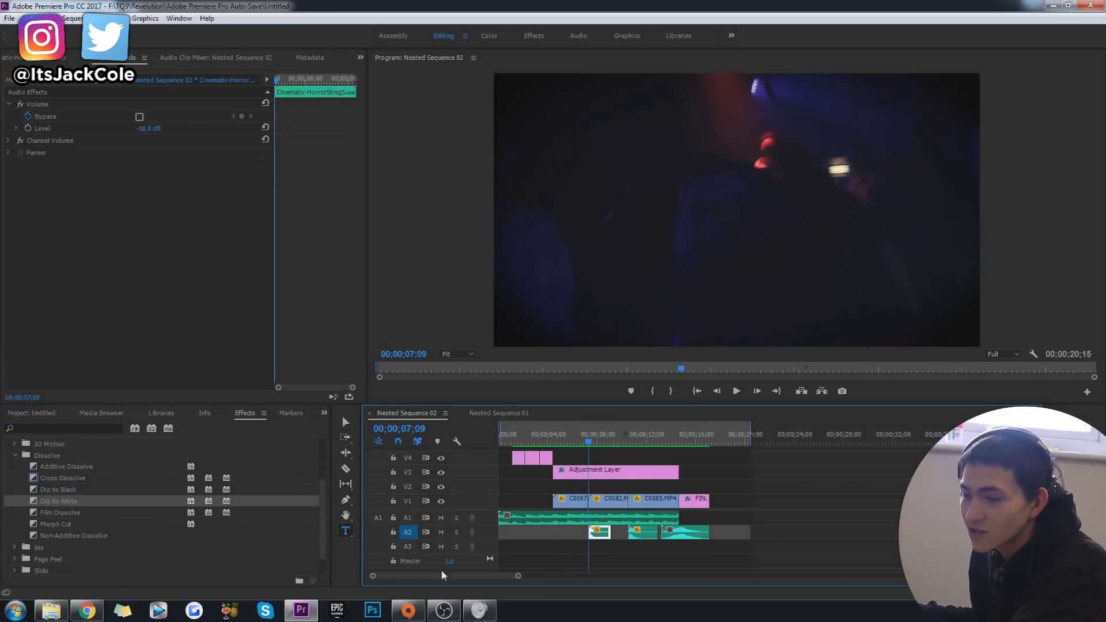
scroll(406, 576, up, 5)
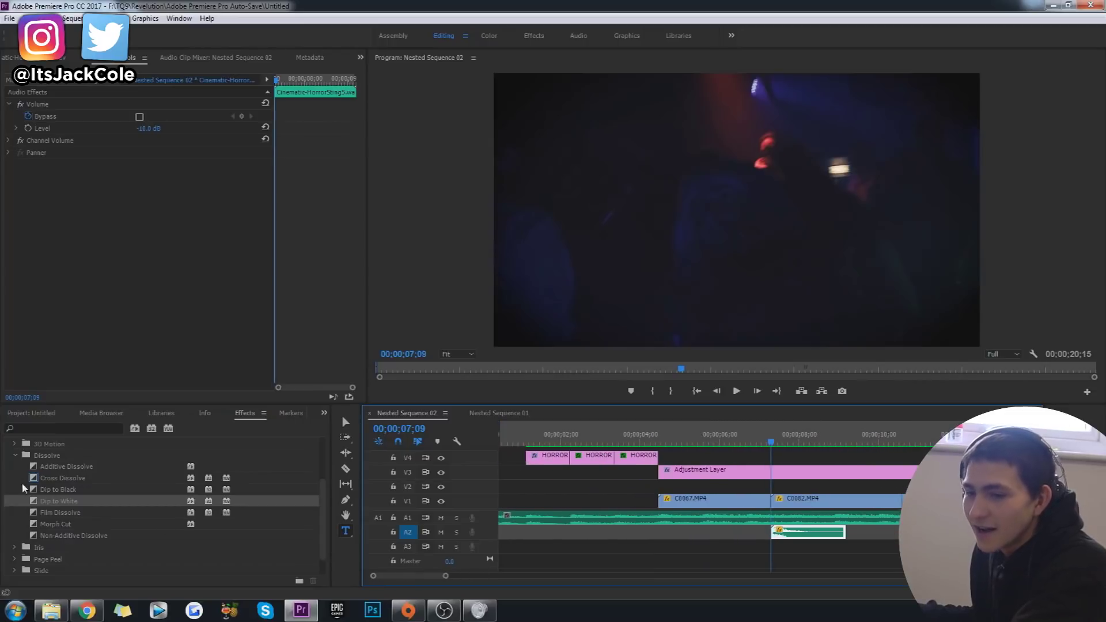
drag(23, 489, 782, 501)
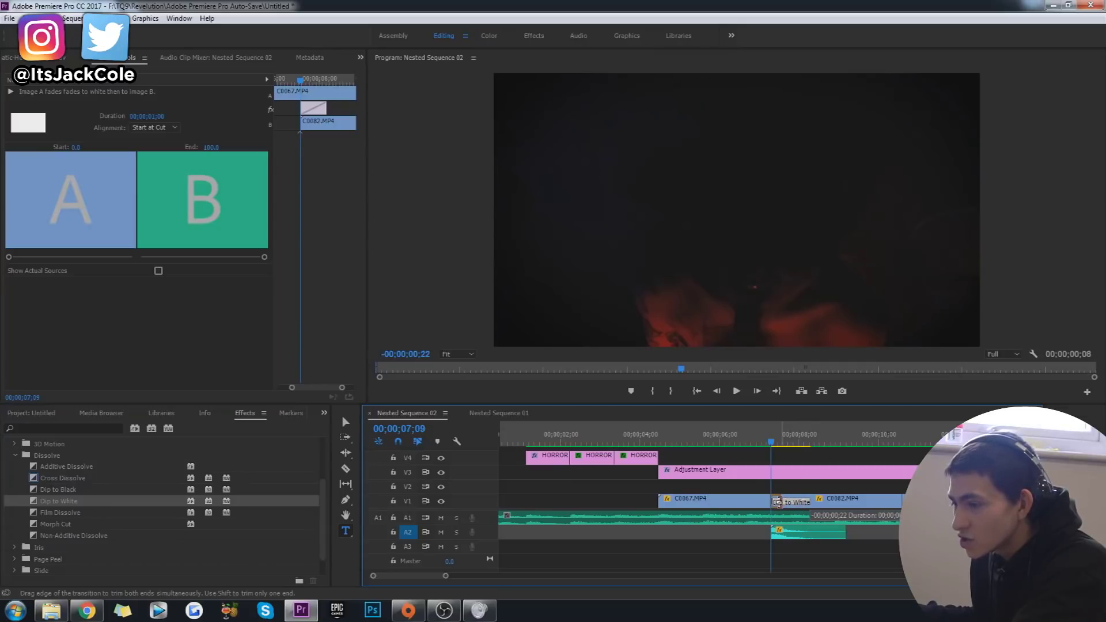
drag(783, 502, 778, 503)
key(Left)
key(Left)
key(Left)
key(Left)
key(Left)
key(Left)
key(Left)
key(Left)
key(Left)
key(Left)
key(Left)
key(Left)
key(Left)
key(Left)
key(Left)
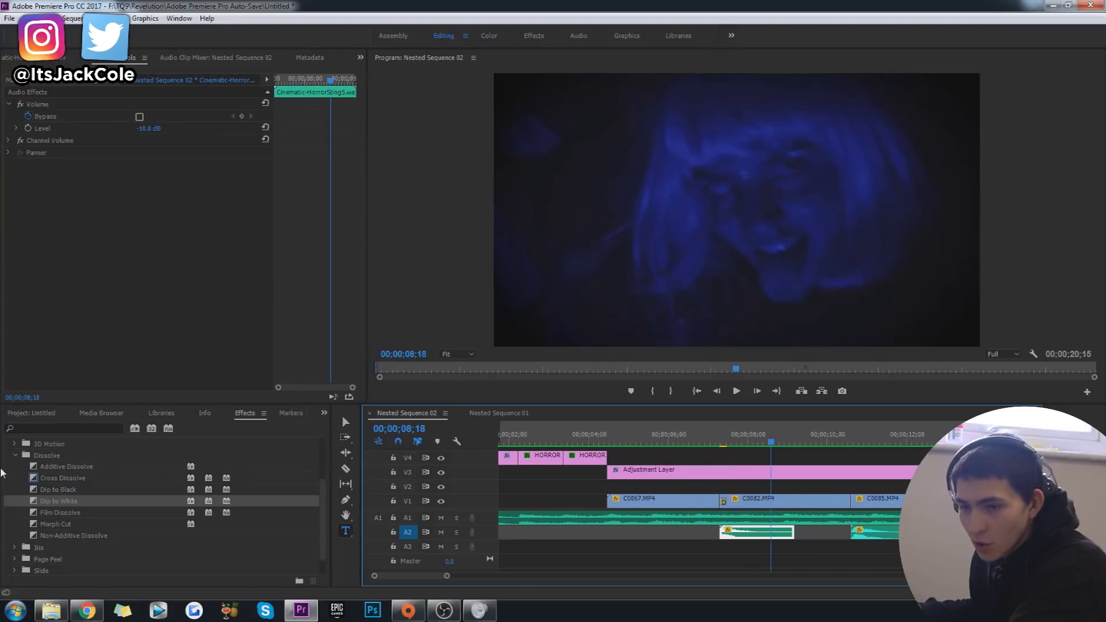
drag(37, 501, 108, 519)
drag(36, 506, 857, 507)
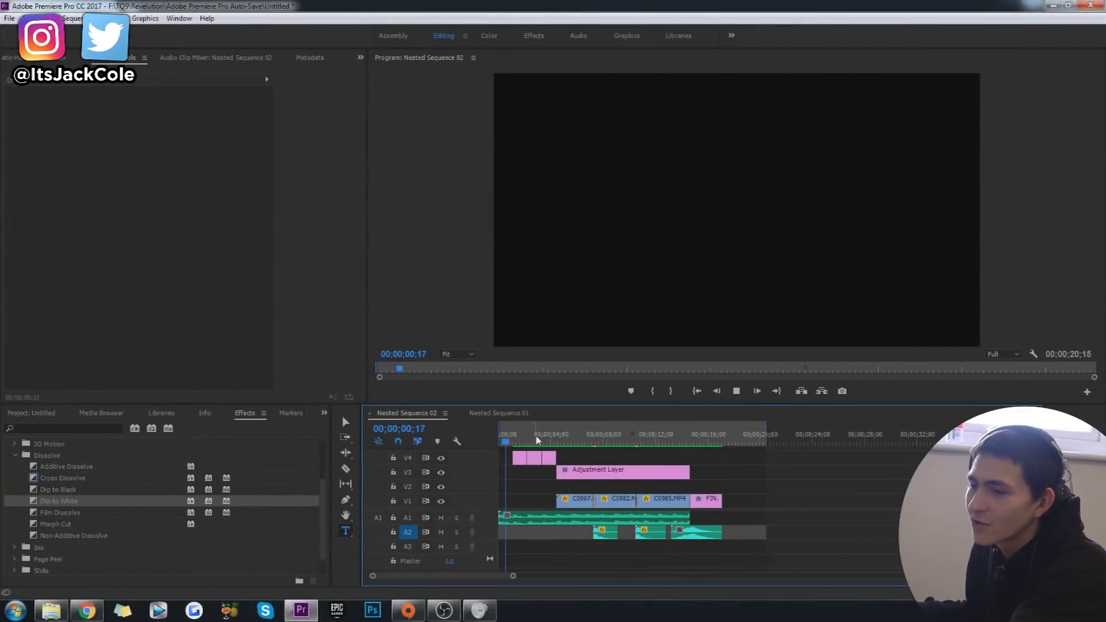
key(space)
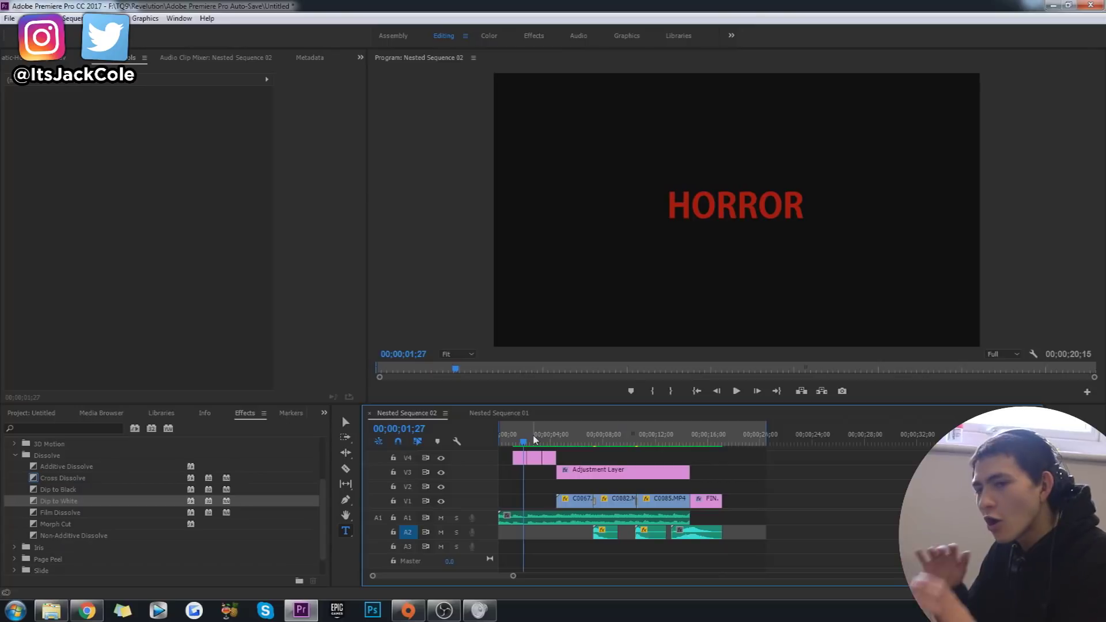